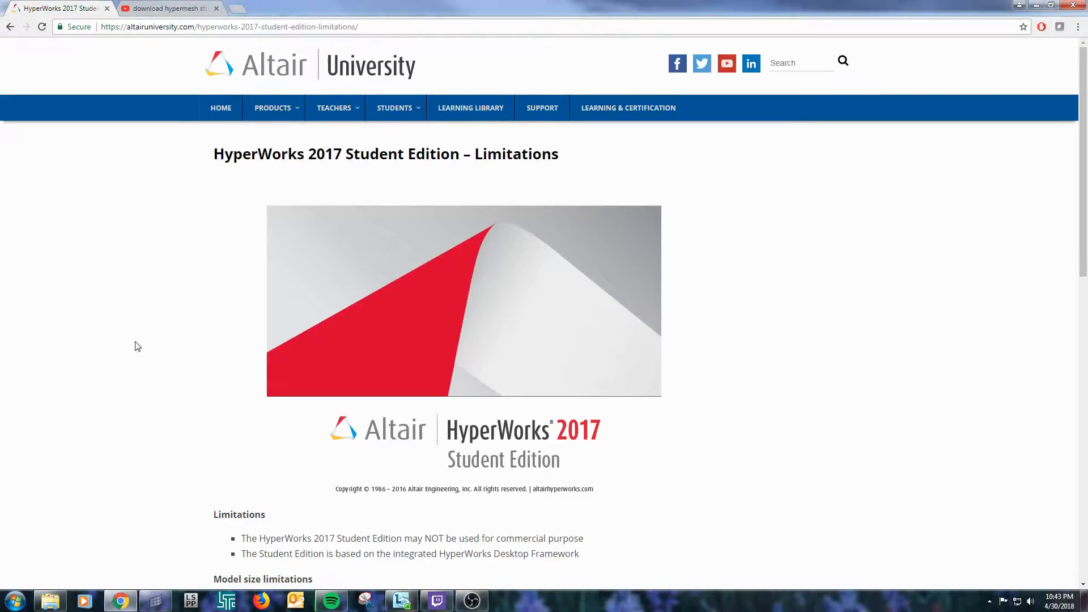
Step: Read through the HyperWorks 2017 Student Edition limitations on model size, supported formats and solvers
scroll(136, 345, down, 3)
scroll(136, 344, up, 2)
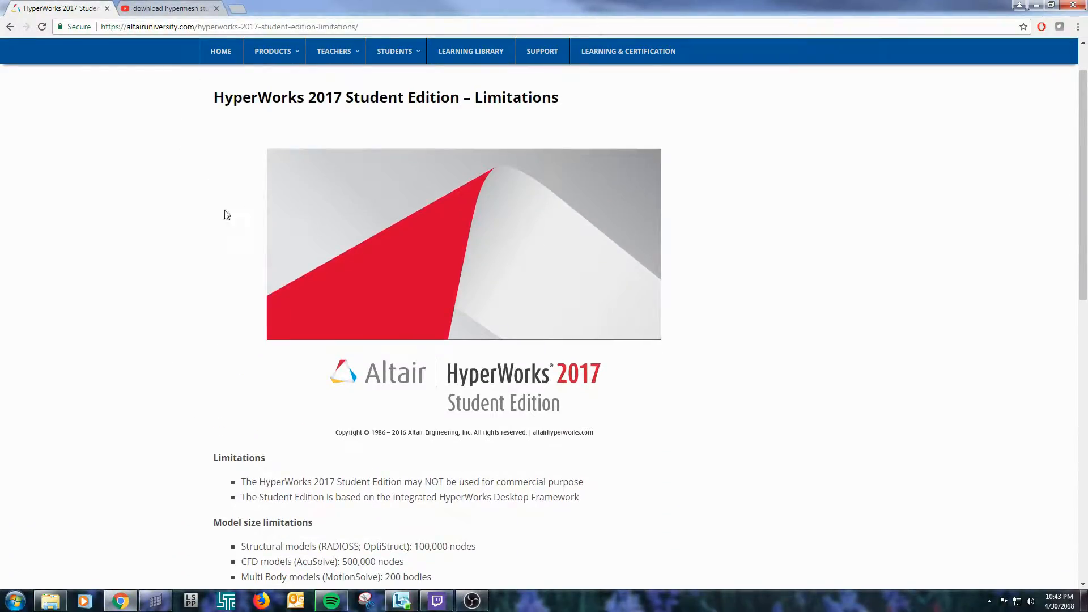
scroll(193, 281, down, 3)
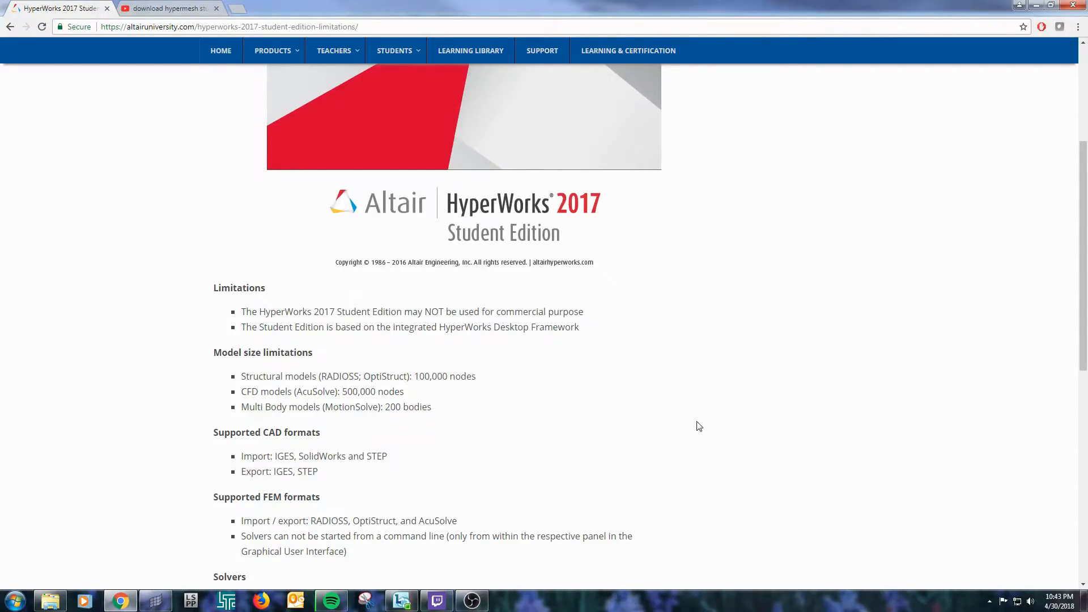
scroll(698, 426, down, 3)
scroll(699, 441, up, 2)
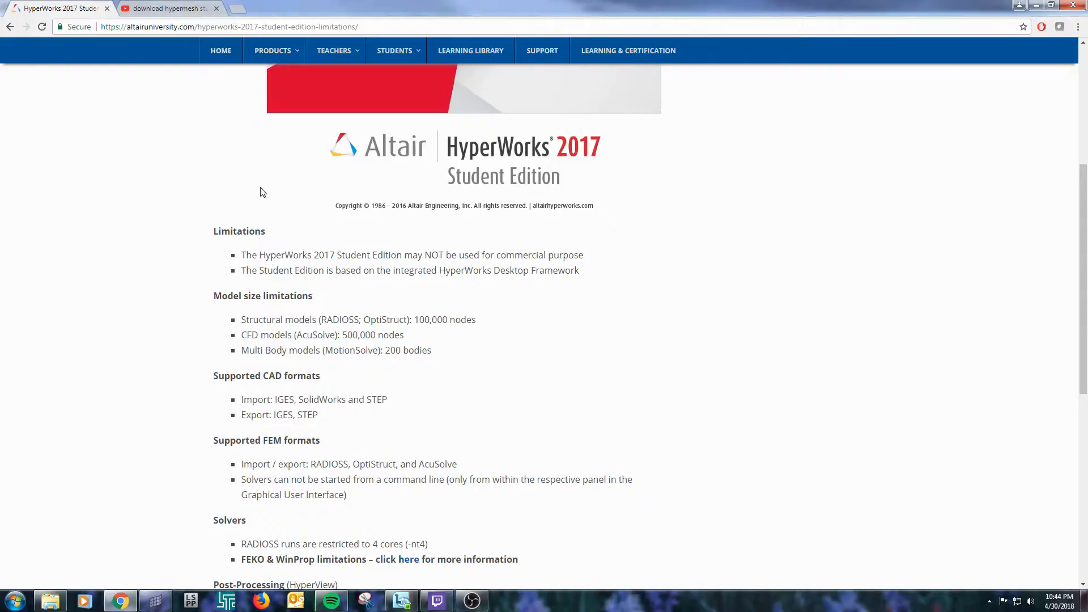
scroll(320, 300, up, 4)
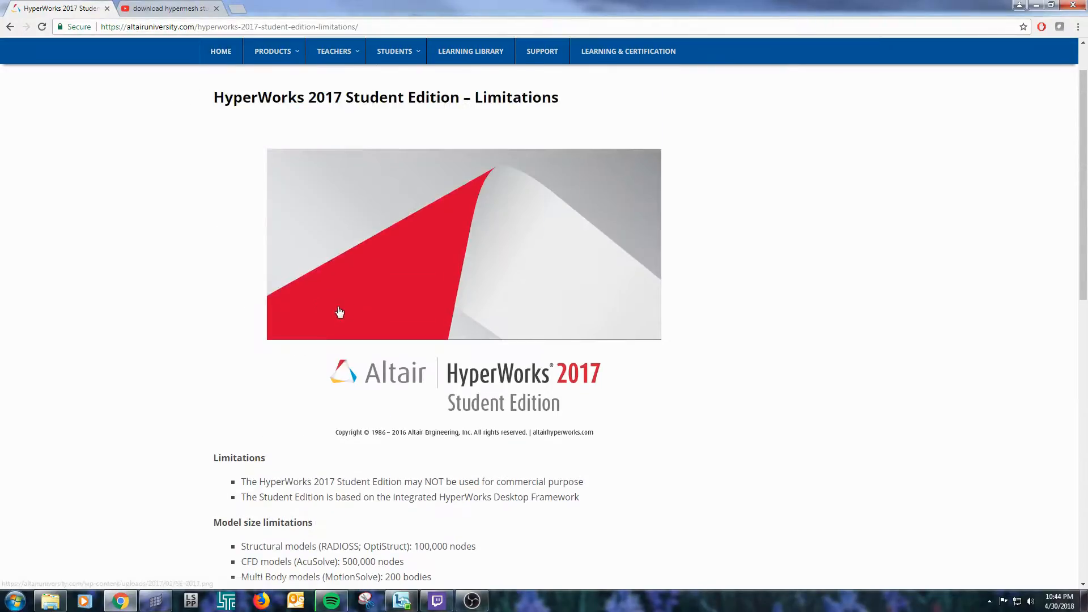
Step: Switch to the YouTube results and look through the videos on downloading the HyperMesh student edition
click(167, 8)
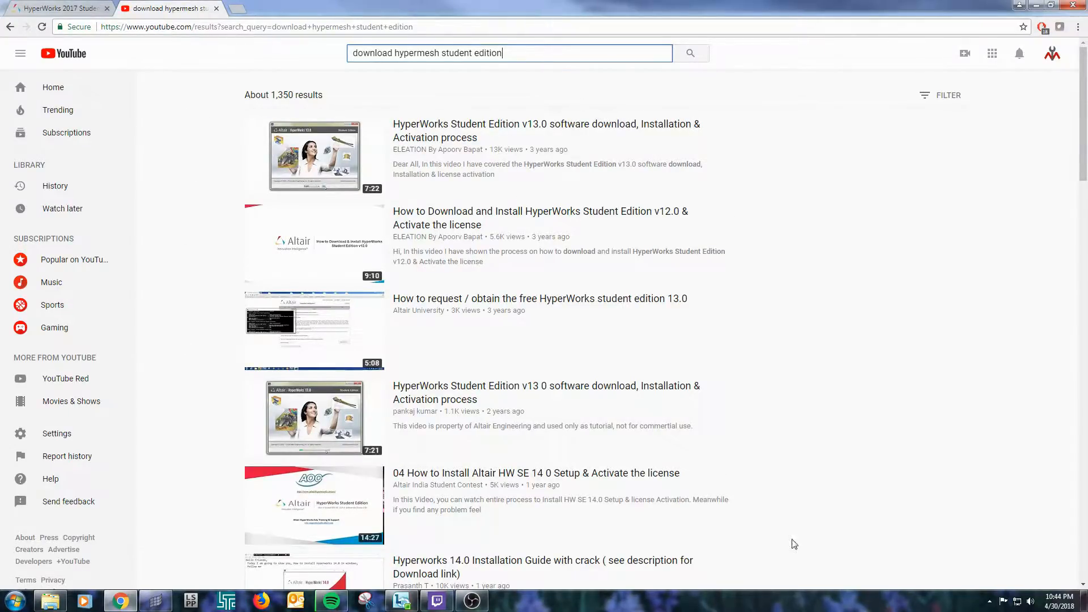
scroll(800, 296, down, 10)
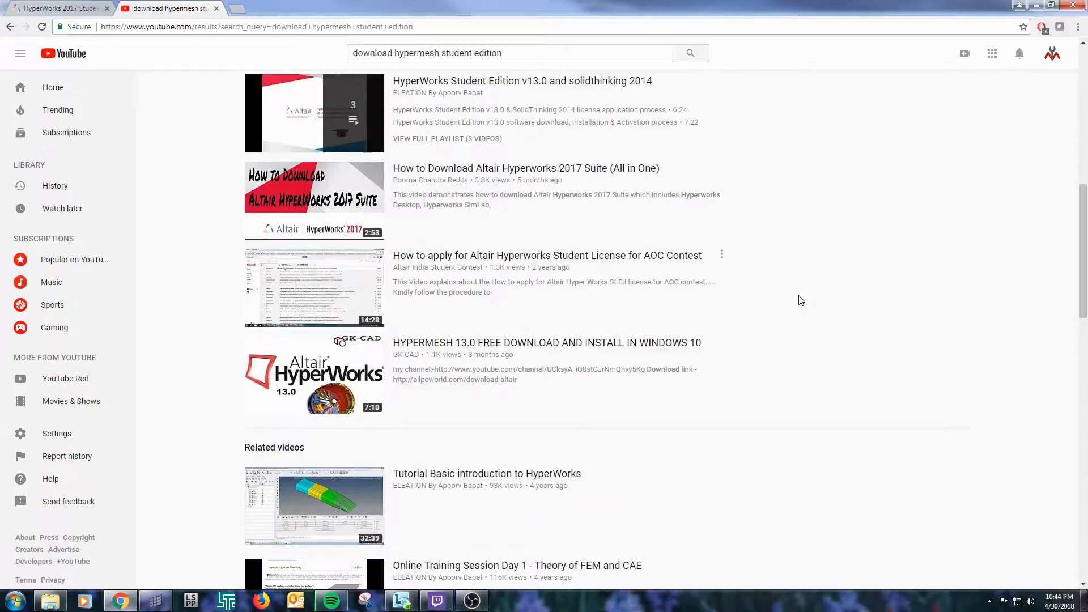
scroll(798, 300, up, 7)
scroll(798, 300, up, 3)
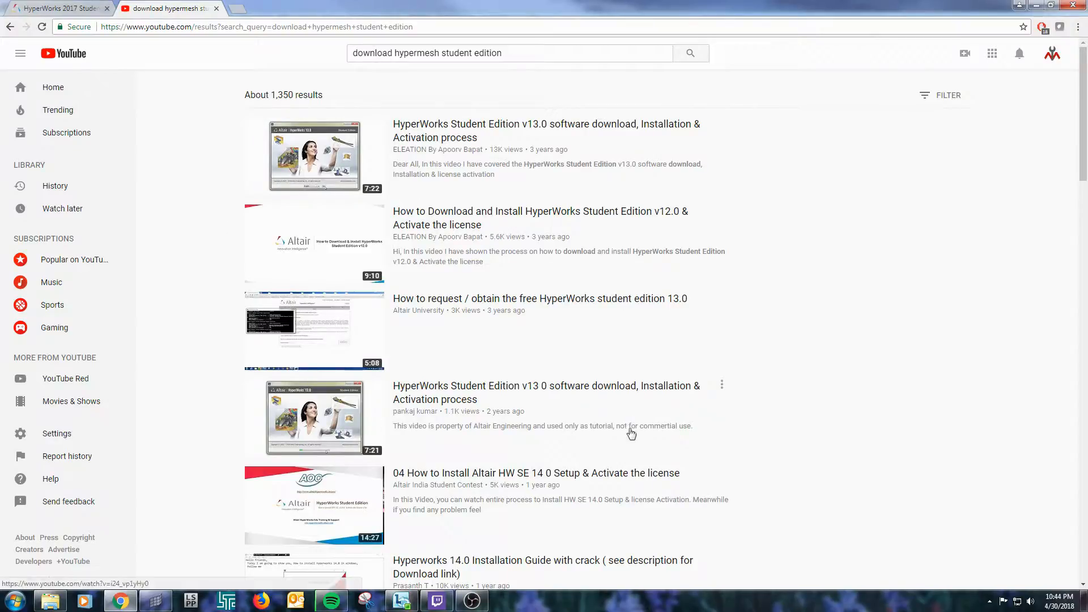
Step: Switch to HyperMesh, look through its menus and command pages, and display the Geom page
click(1035, 7)
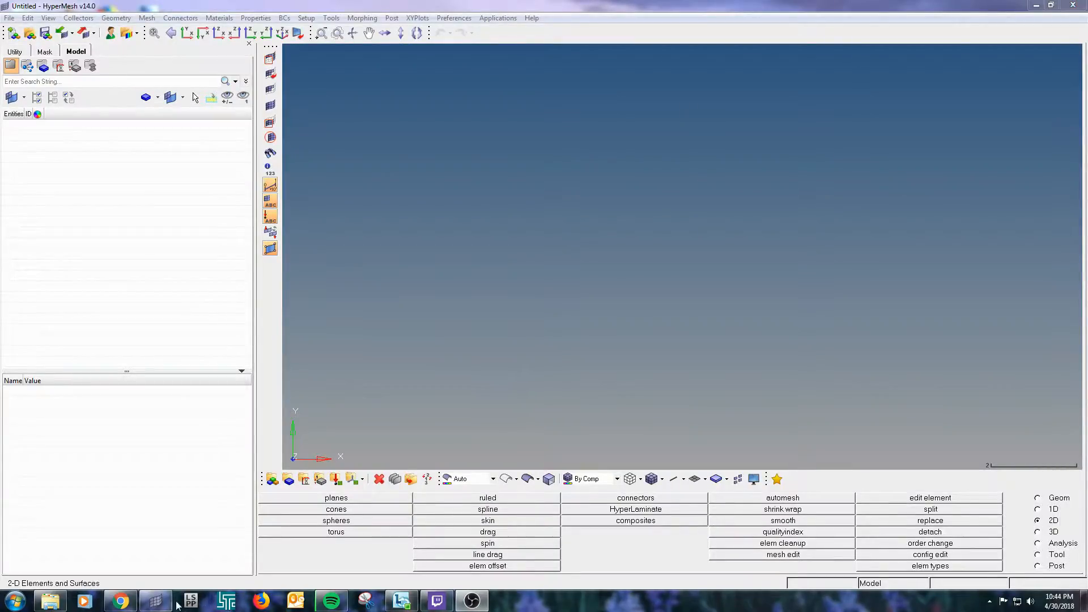
click(101, 4)
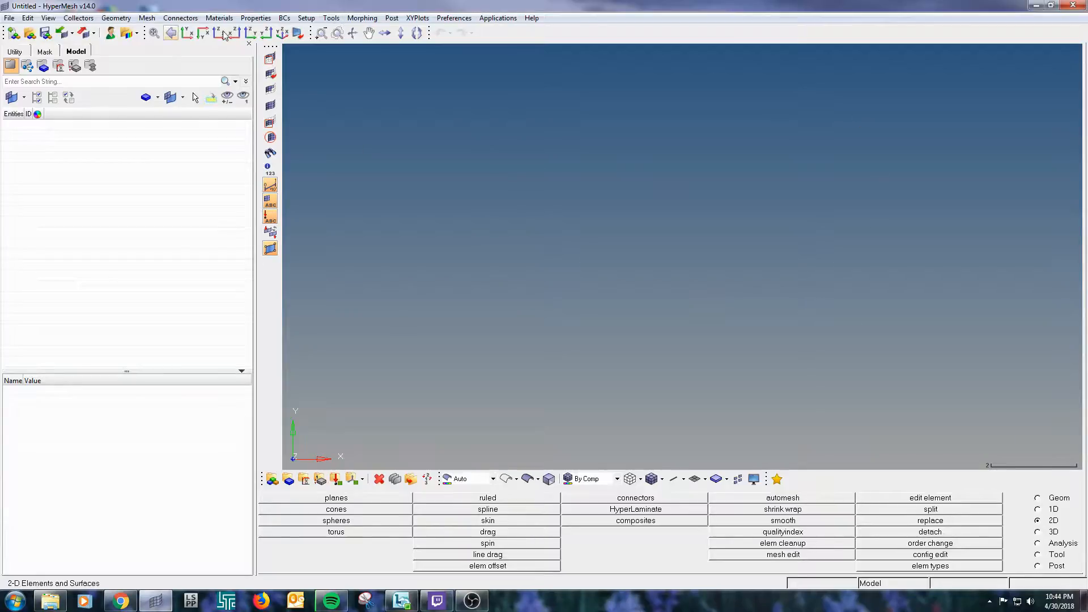
click(48, 17)
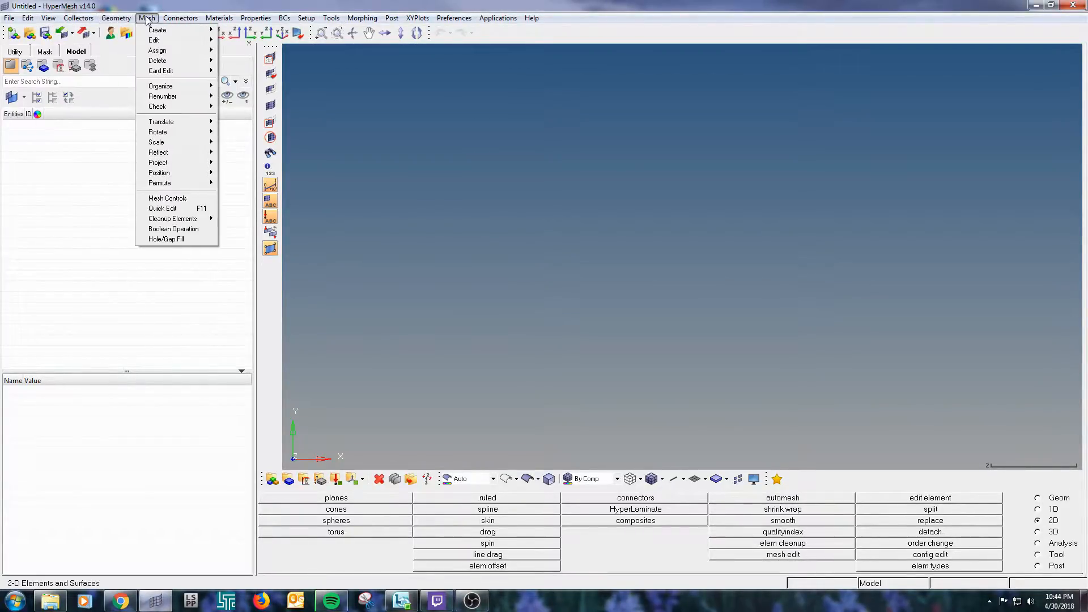
click(146, 18)
click(1049, 533)
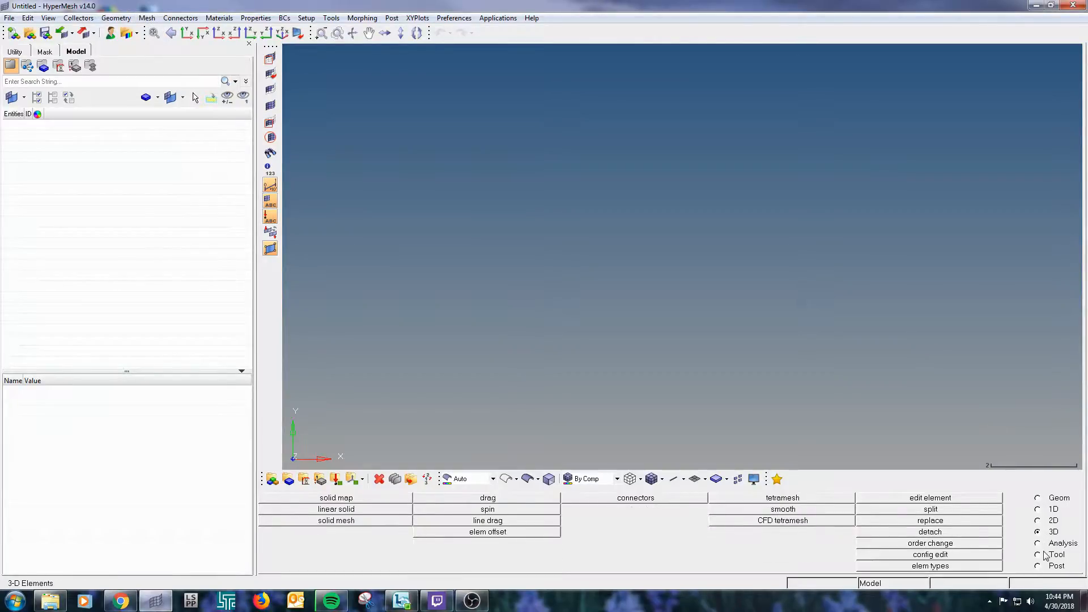
click(1047, 555)
click(1042, 501)
click(218, 18)
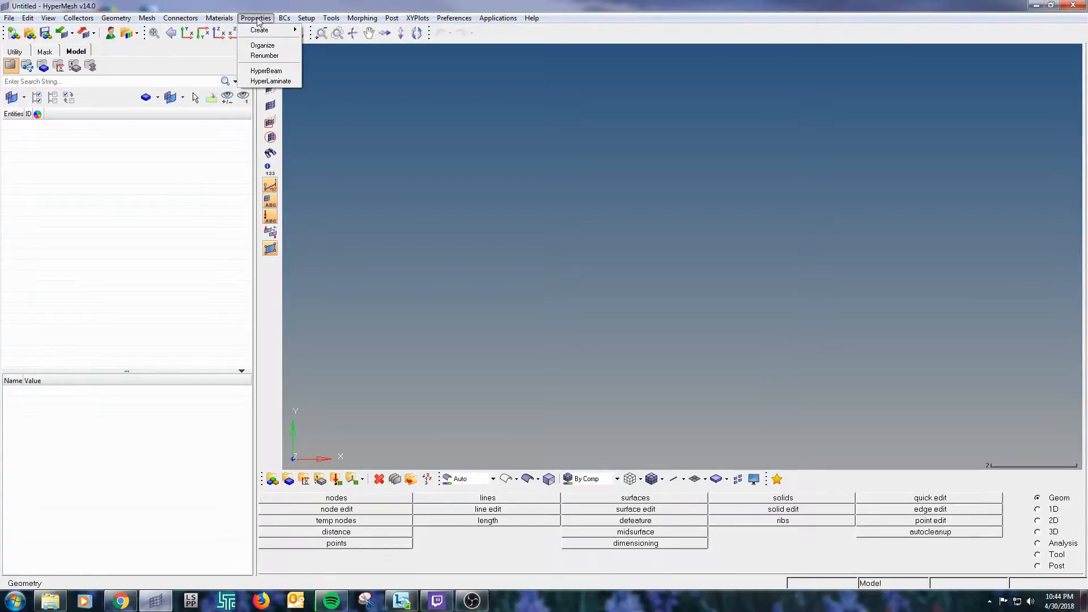
click(250, 18)
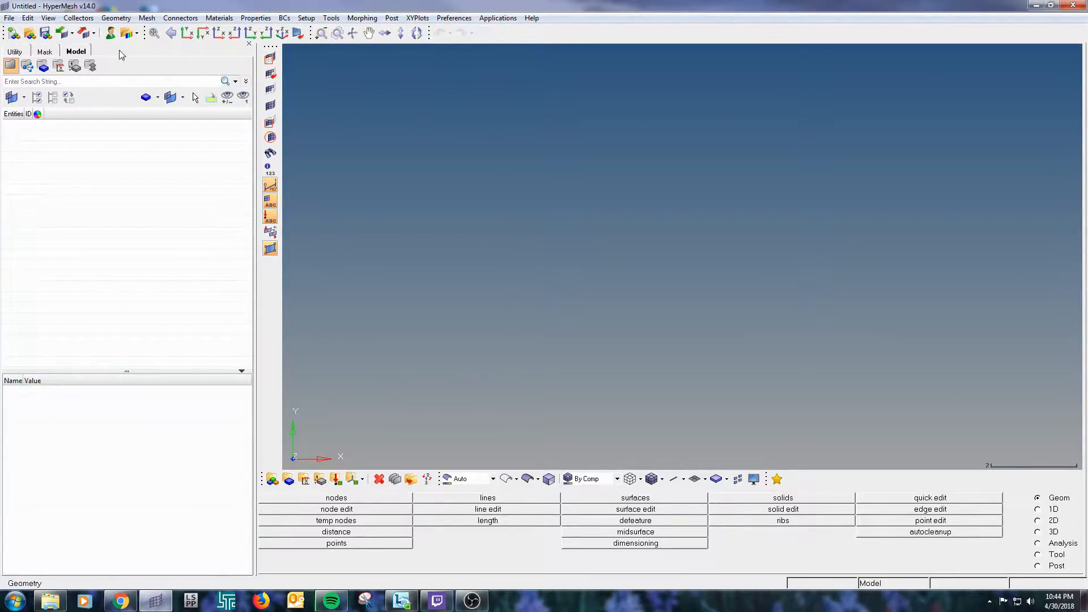
Step: Start a new empty model and view the dialog for opening an existing HyperMesh binary file
click(14, 33)
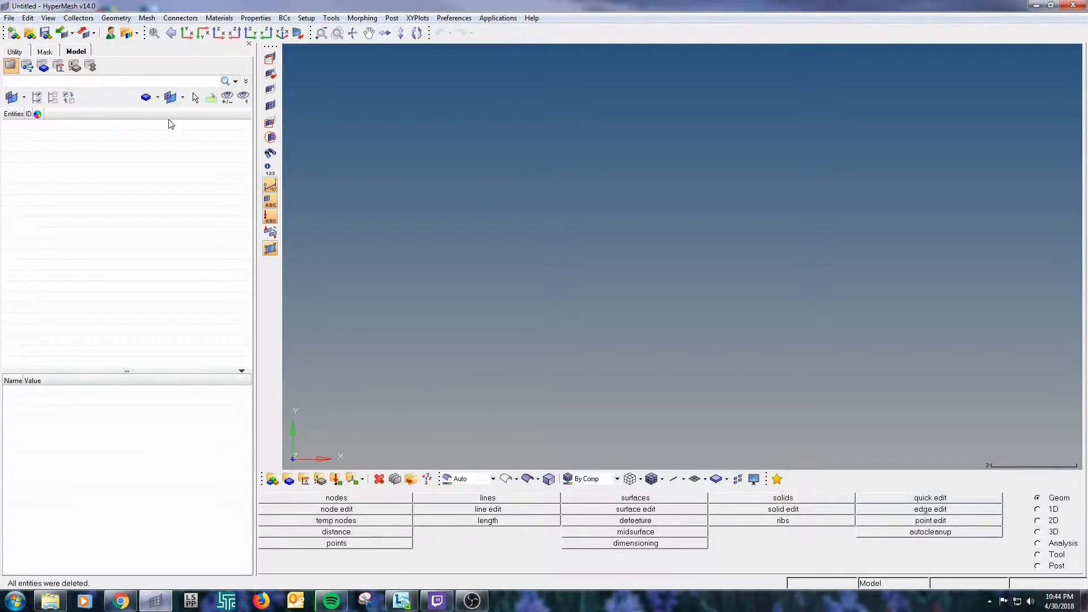
click(30, 34)
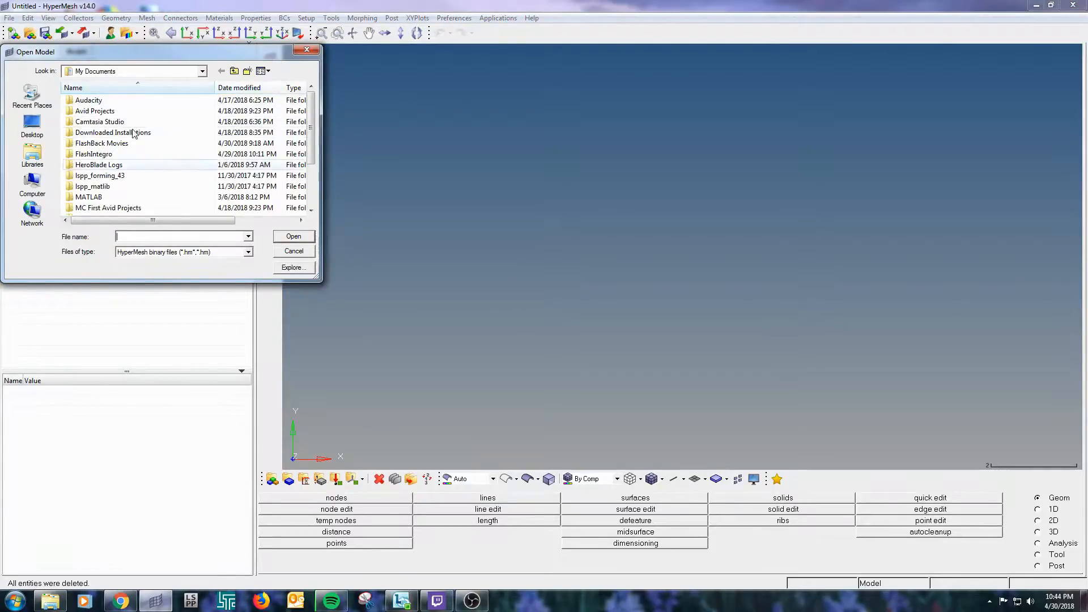
click(306, 50)
Step: Open the solver deck import options, look through the supported solver formats and set the file type to Ansys
click(63, 33)
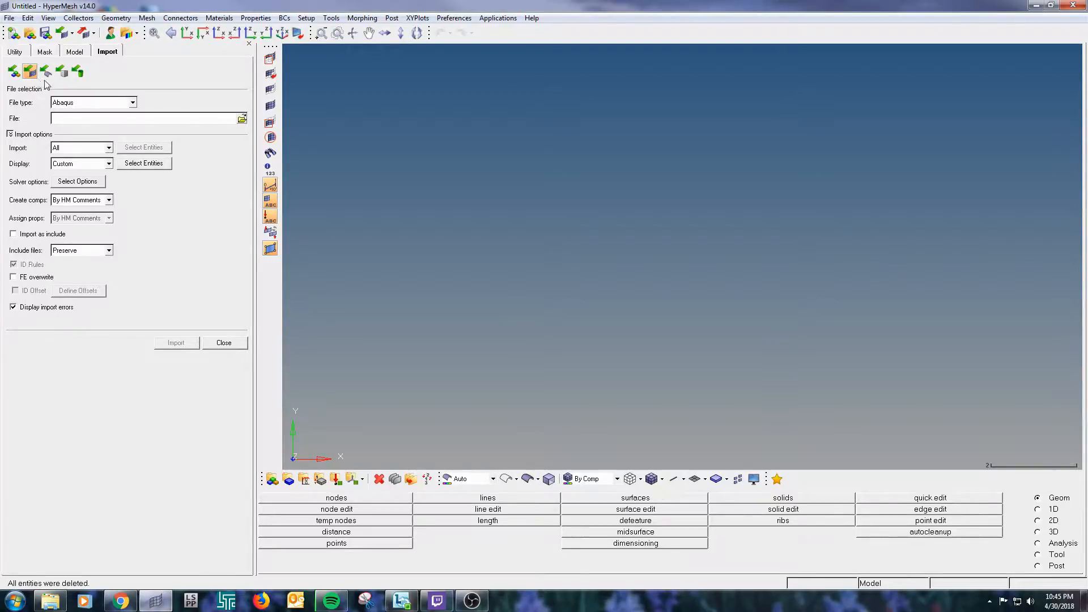
click(132, 102)
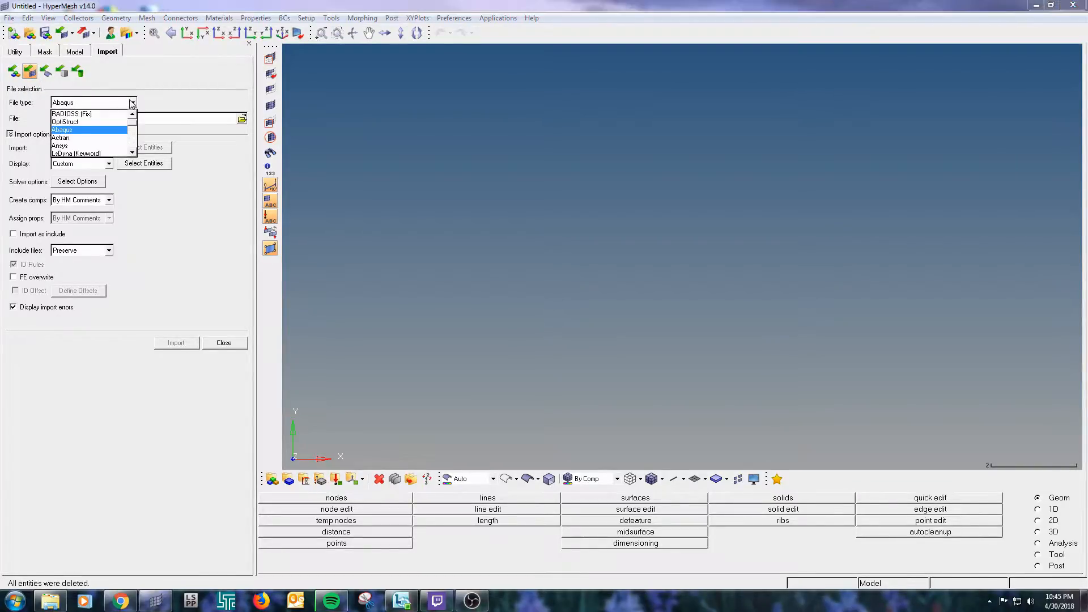
scroll(132, 132, down, 2)
scroll(132, 131, down, 1)
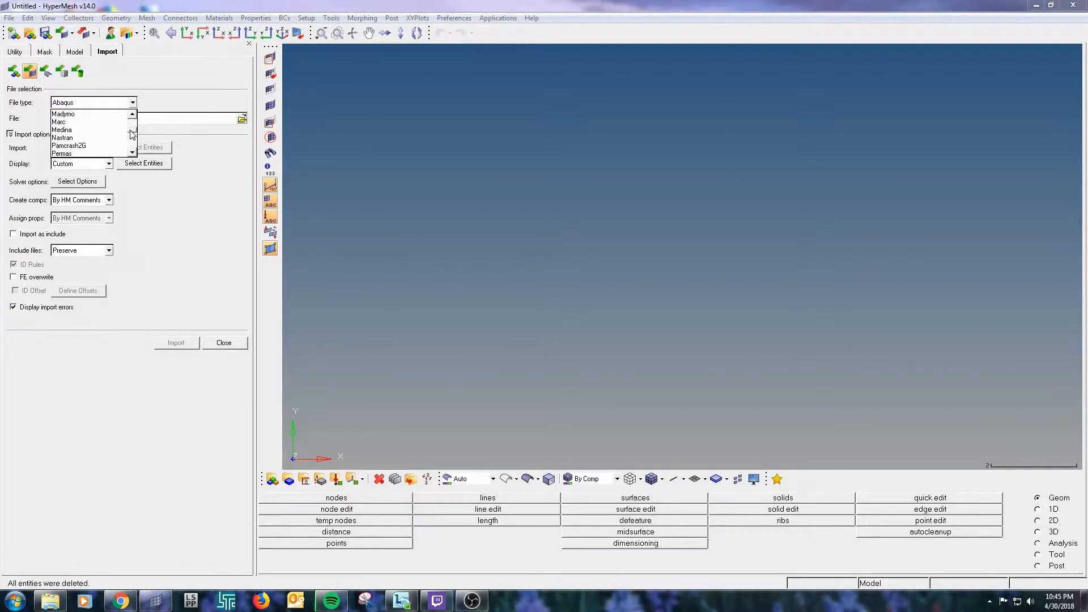
scroll(132, 132, up, 2)
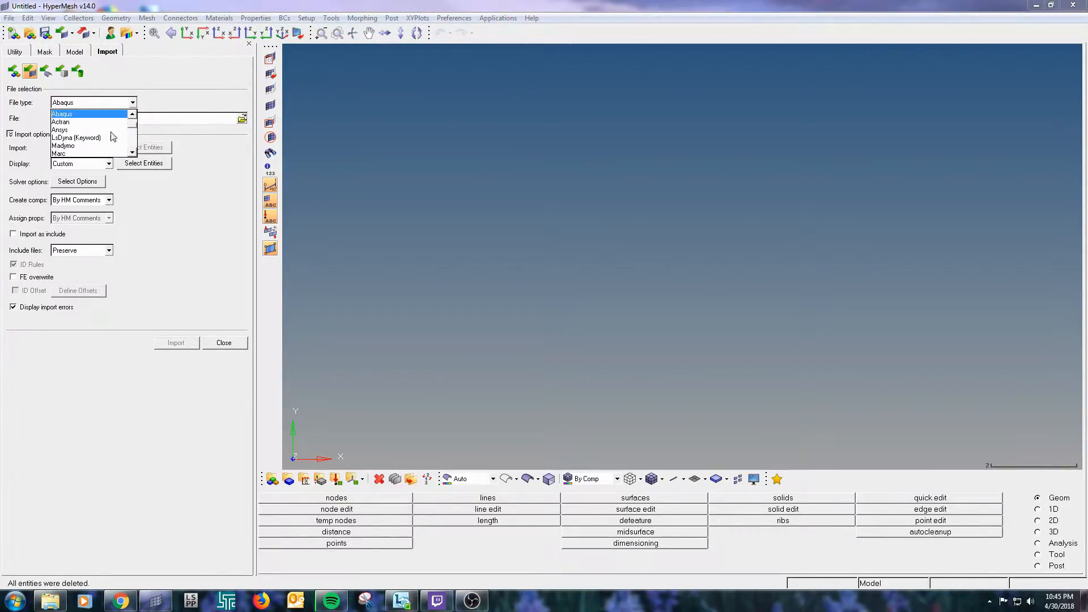
click(73, 129)
click(130, 103)
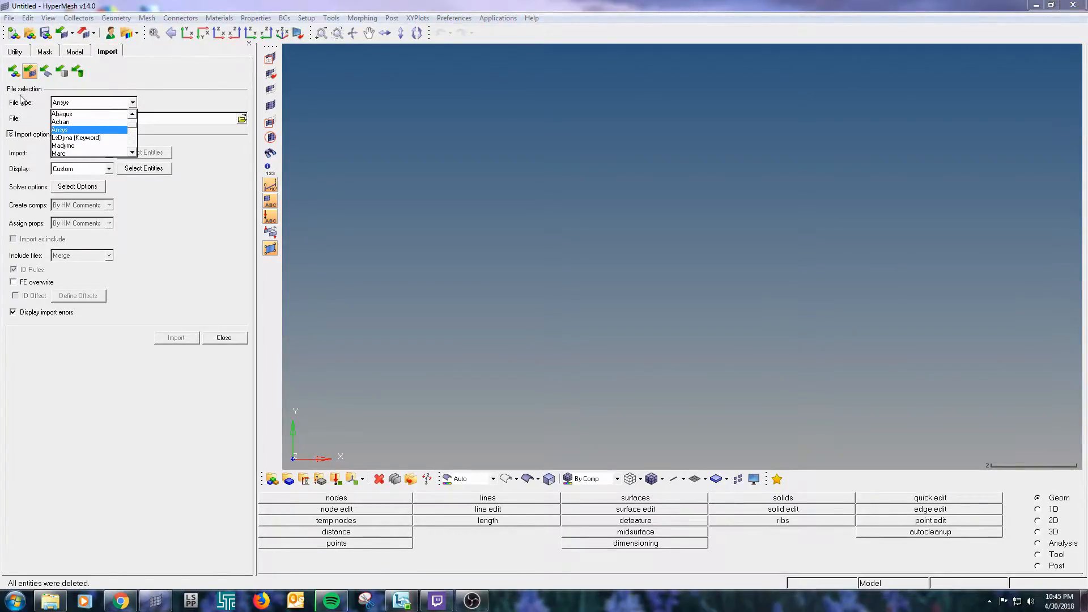
Step: Review the CAD file types offered for geometry import, and open the solver deck export options
click(48, 75)
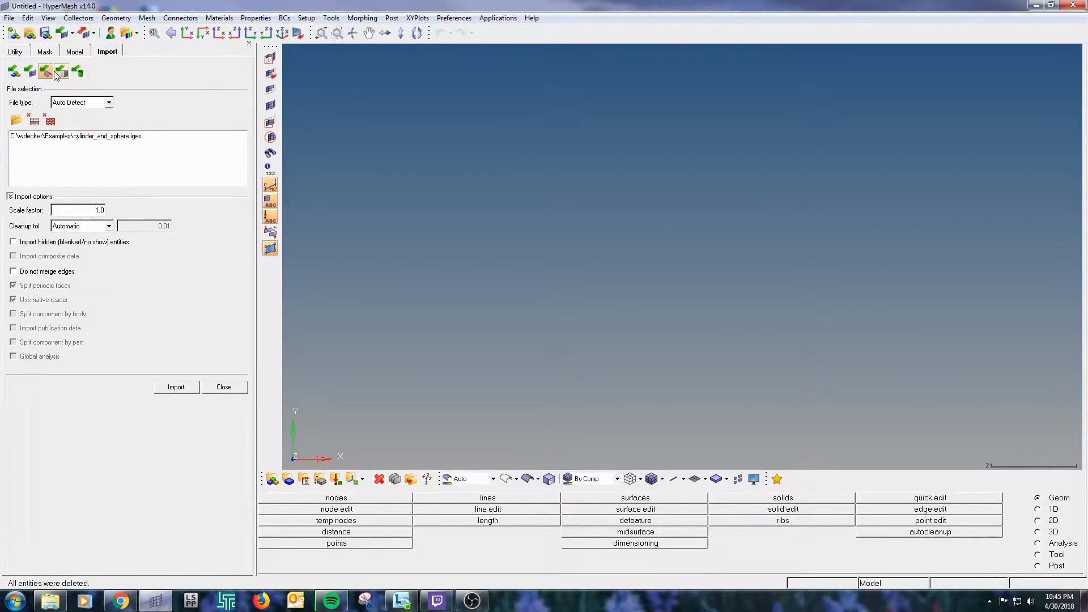
click(109, 102)
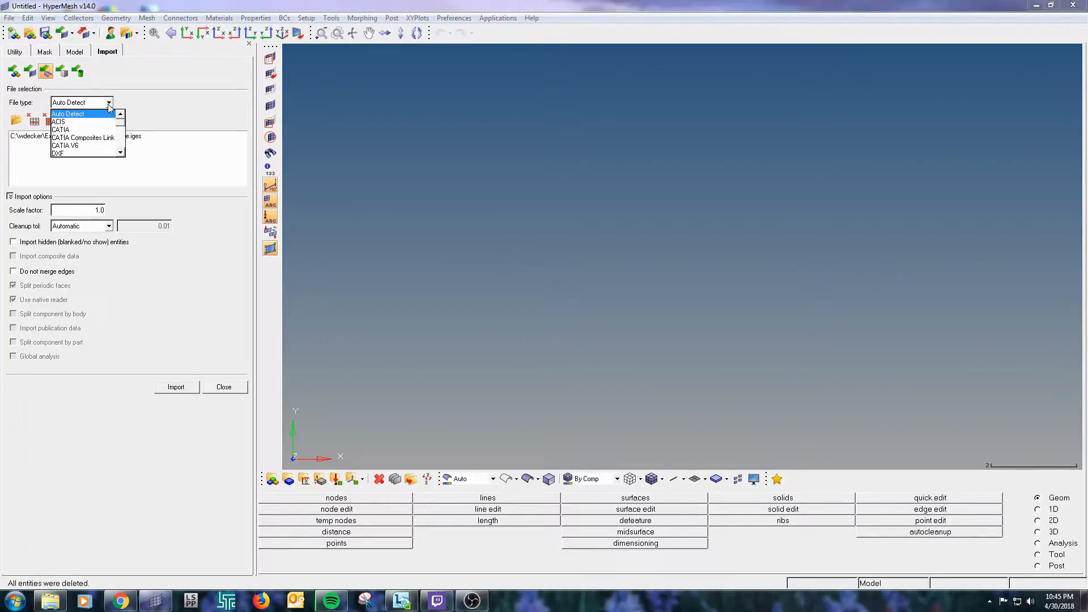
scroll(122, 134, down, 1)
scroll(122, 133, up, 1)
click(134, 87)
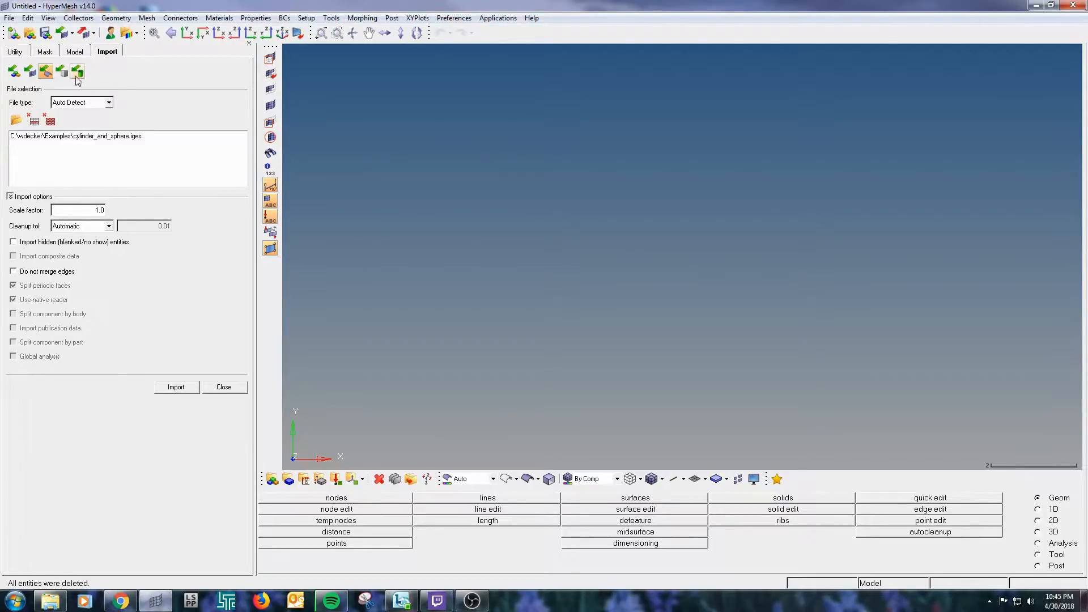
click(83, 34)
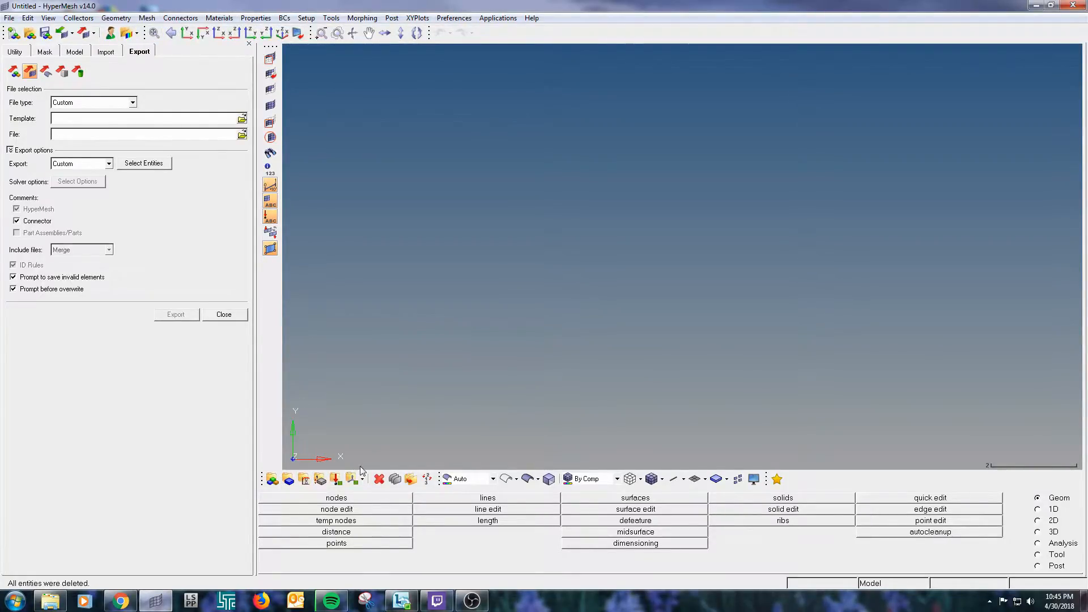
Step: Switch to the standard XZ view and try out rotating the view of the empty workspace
click(234, 33)
mouse_move(612, 319)
ctrl+mouse_down()
mouse_move(498, 316)
mouse_move(571, 296)
mouse_move(782, 364)
mouse_move(642, 293)
mouse_move(526, 366)
ctrl+mouse_up()
ctrl+drag(650, 246, 731, 233)
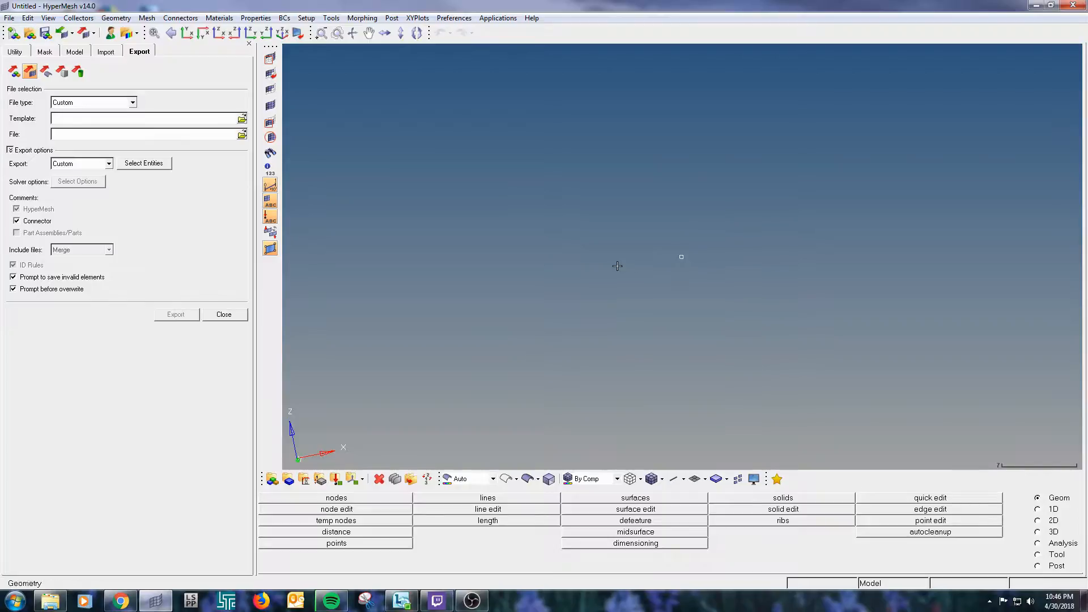
ctrl+drag(660, 345, 687, 339)
ctrl+drag(652, 236, 654, 275)
mouse_move(624, 286)
ctrl+mouse_down()
mouse_move(612, 248)
mouse_move(594, 244)
ctrl+mouse_up()
ctrl+drag(688, 279, 683, 279)
ctrl+middle_drag(673, 226, 613, 248)
Step: Look through the Utility and Mask browsers and return to the Model browser
click(13, 53)
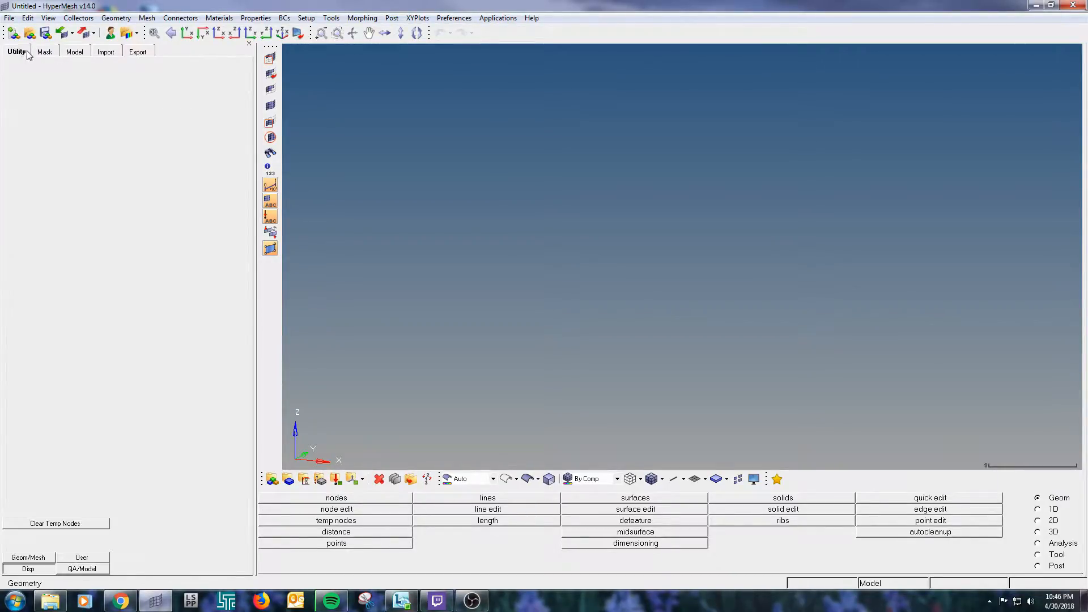
click(44, 52)
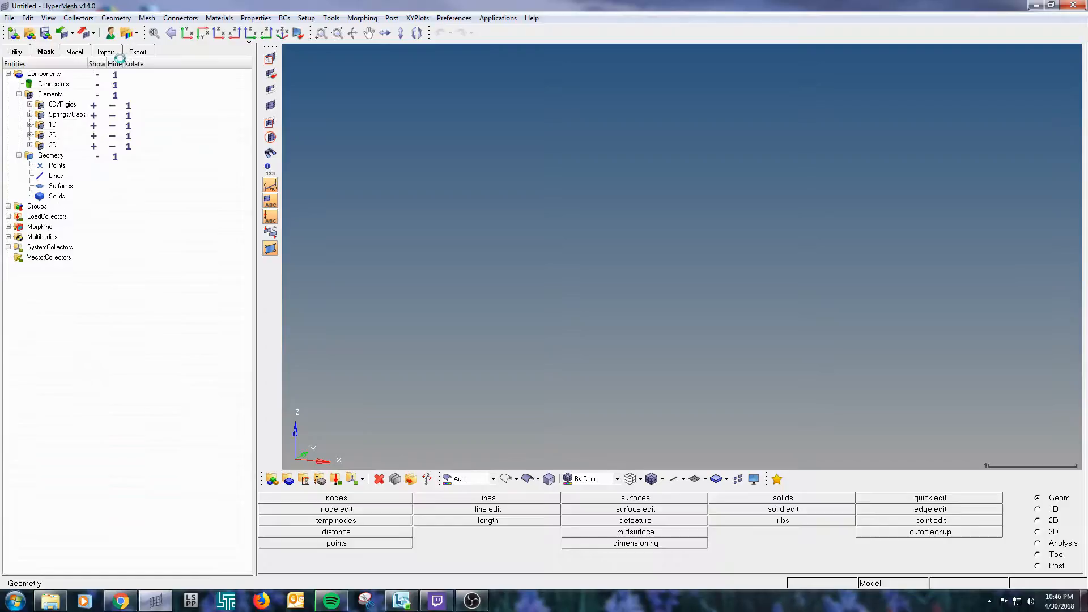
click(73, 54)
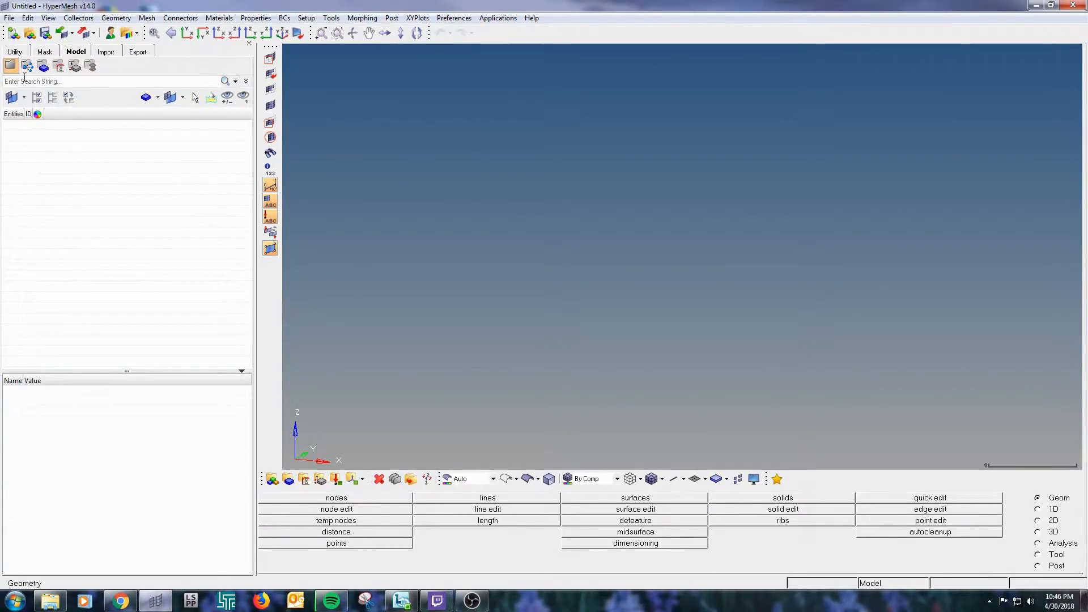
Step: Create a new component named Laffy Taffy in the Model browser
right_click(67, 149)
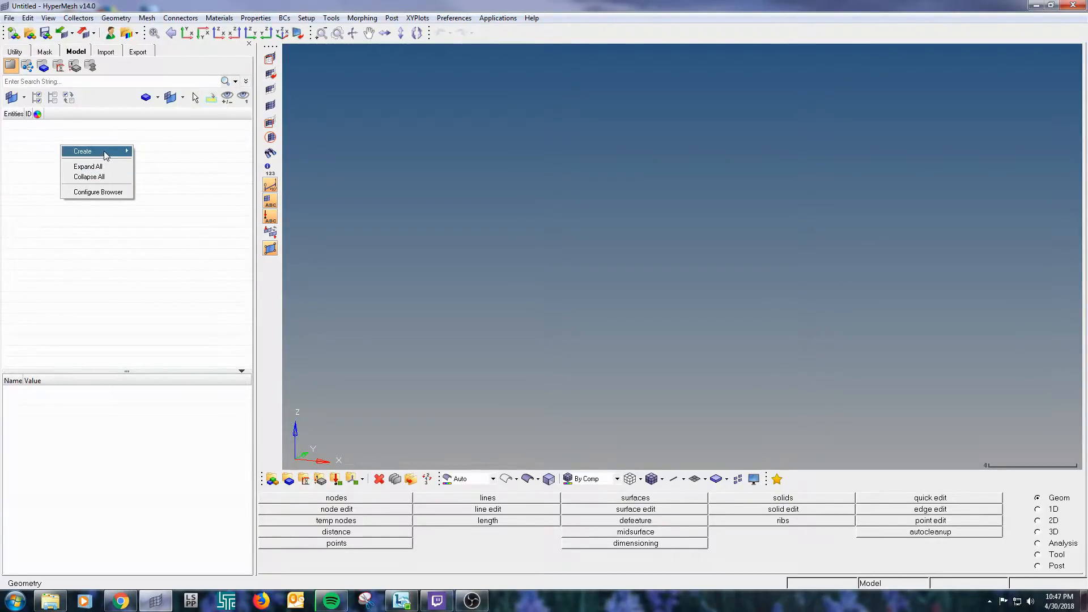
mouse_move(107, 151)
click(159, 171)
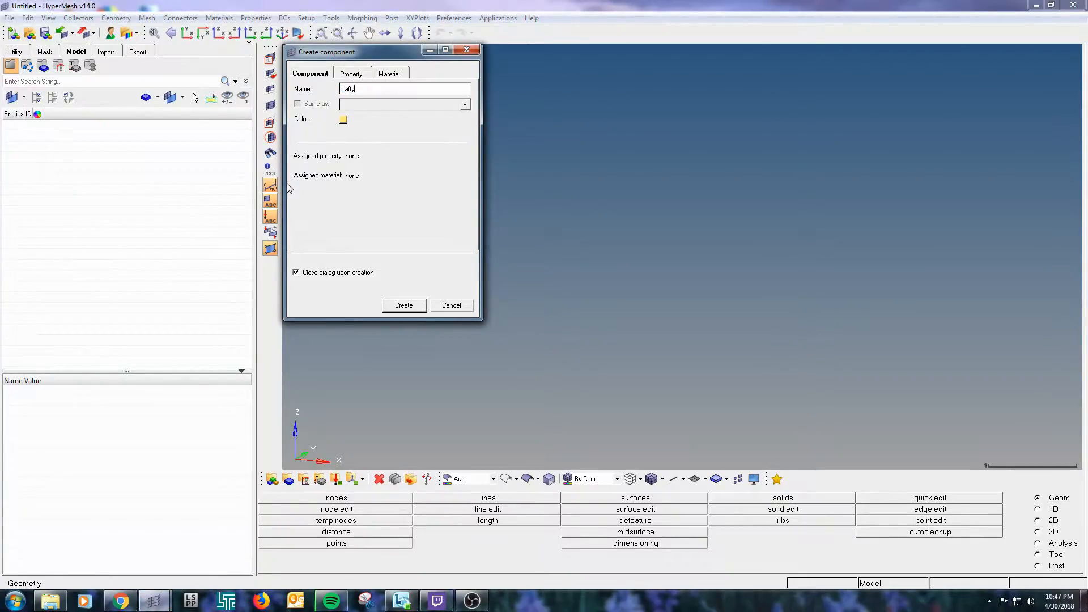
text(Laffy Taffy)
key(Return)
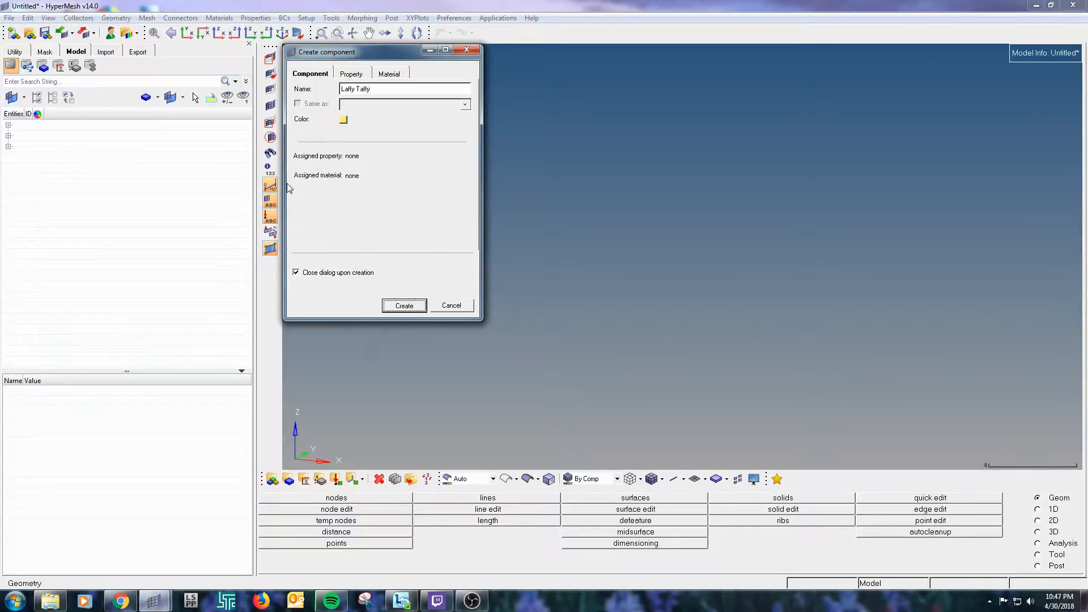
Step: Expand the Components folder, toggle the Laffy Taffy component's geometry display off and on, and view its available actions
click(9, 135)
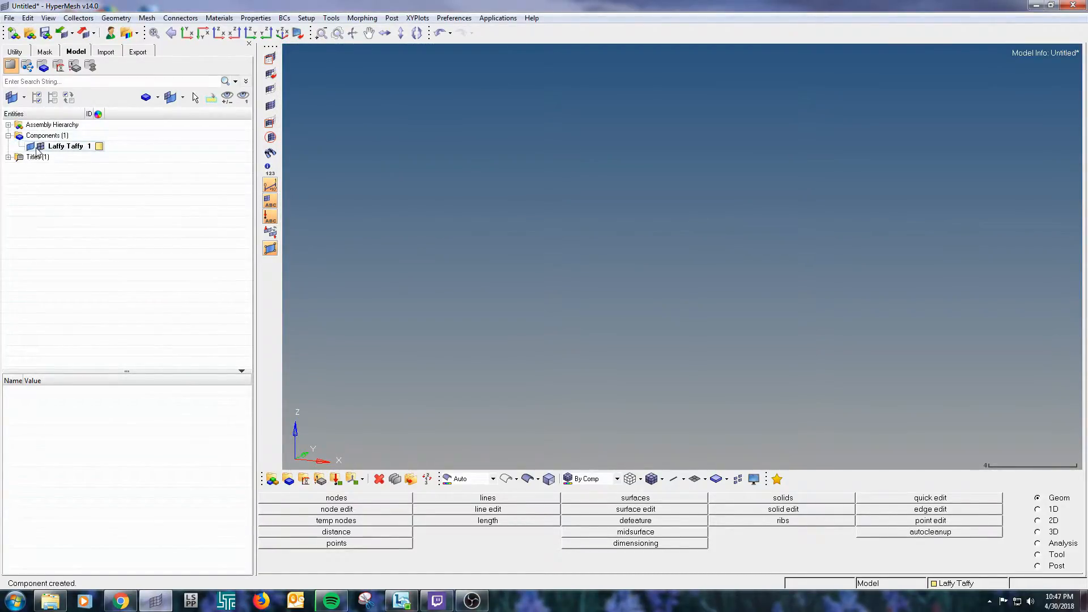
click(31, 147)
click(31, 146)
right_click(57, 147)
click(199, 178)
Step: View the colour choices for the Laffy Taffy component and expand the Assembly Hierarchy
click(100, 146)
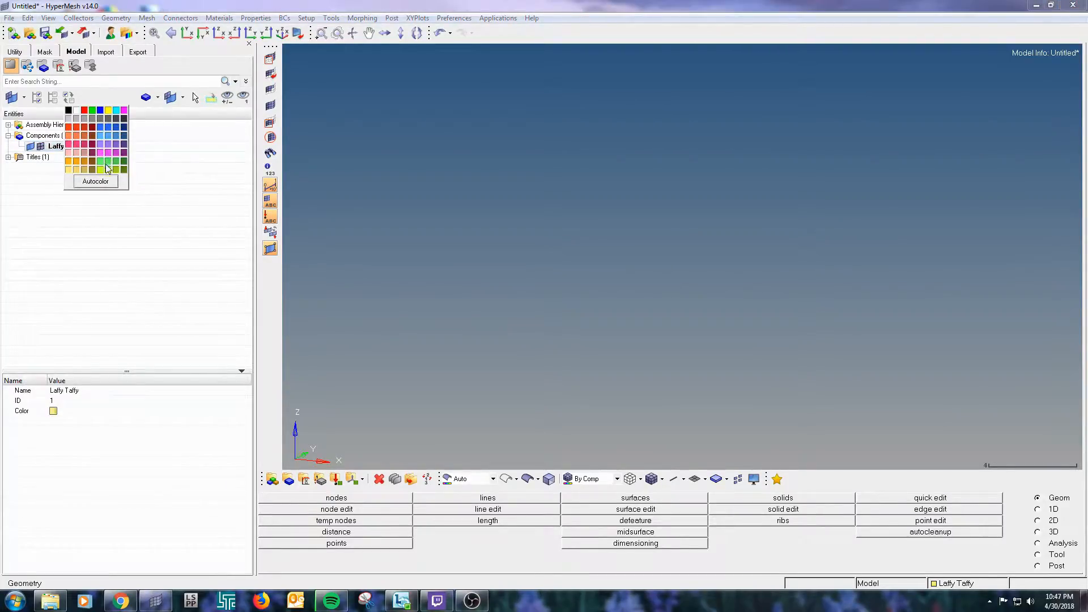
click(182, 169)
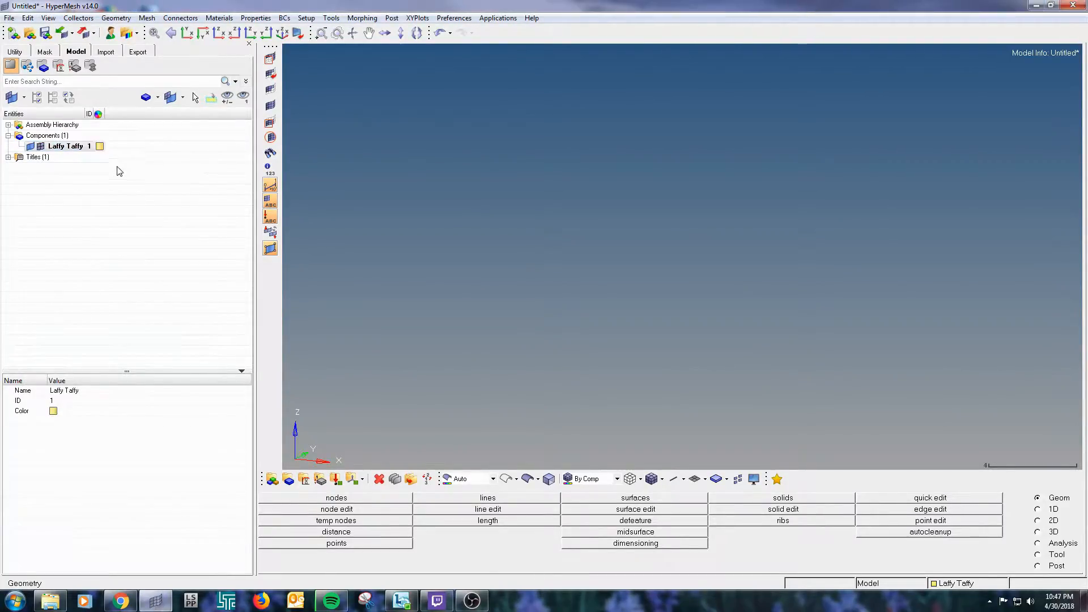
click(93, 148)
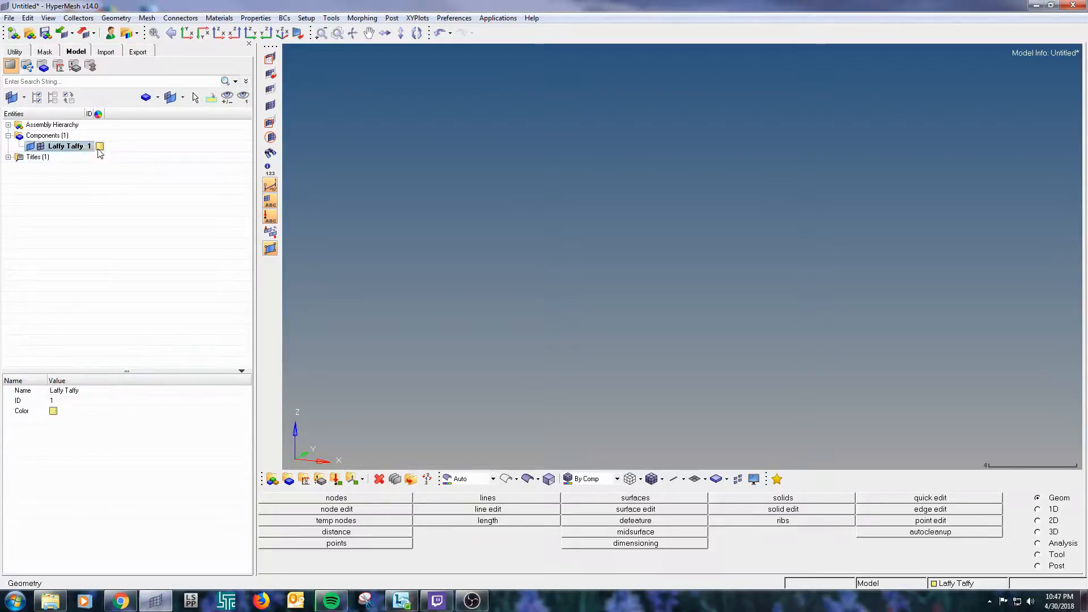
drag(45, 150, 9, 130)
Step: Create a second component named Laffy Taffy1 and set its colour to green
right_click(43, 146)
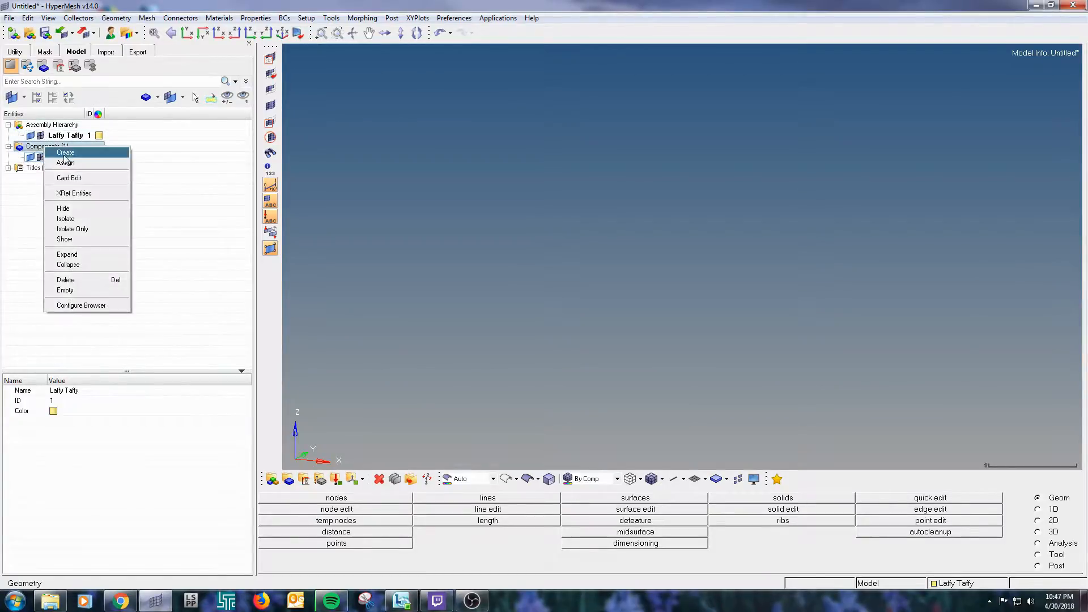
click(66, 153)
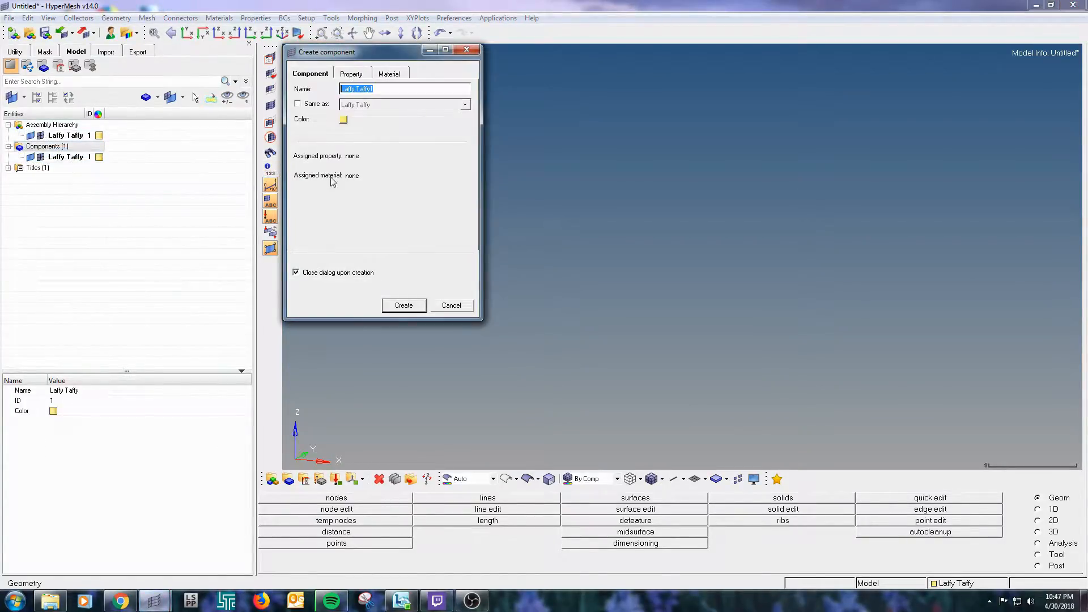
key(Return)
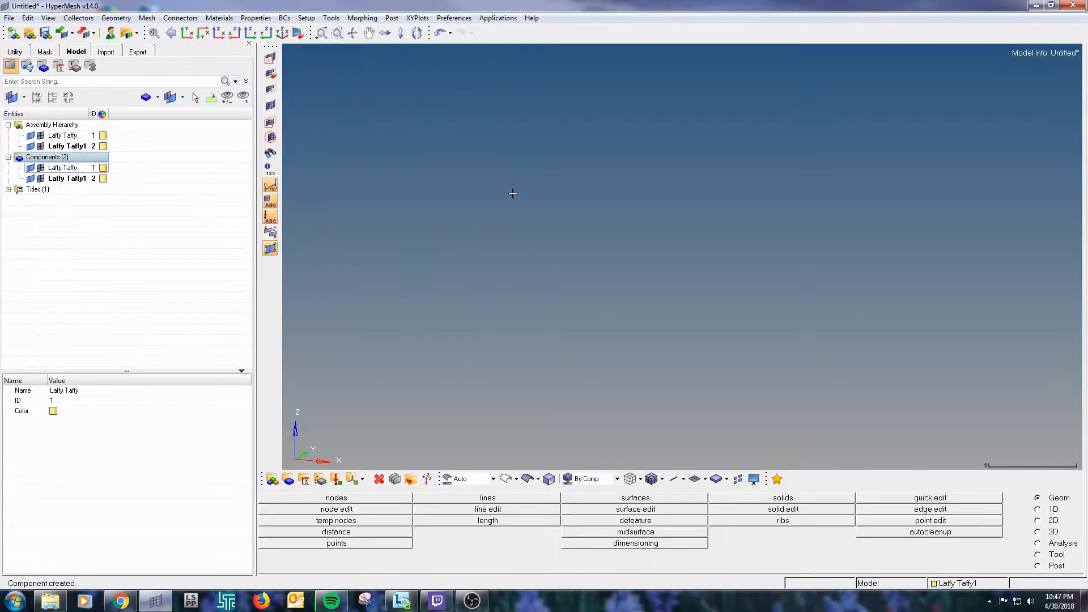
click(104, 146)
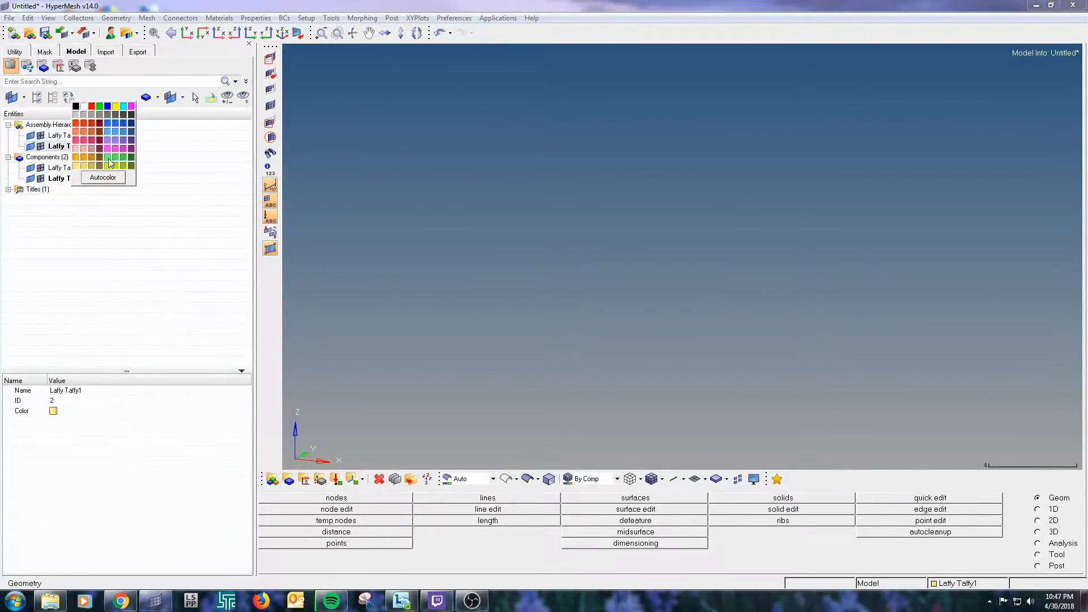
click(113, 165)
Step: Create a new assembly named Candy in the Assembly Hierarchy
right_click(41, 128)
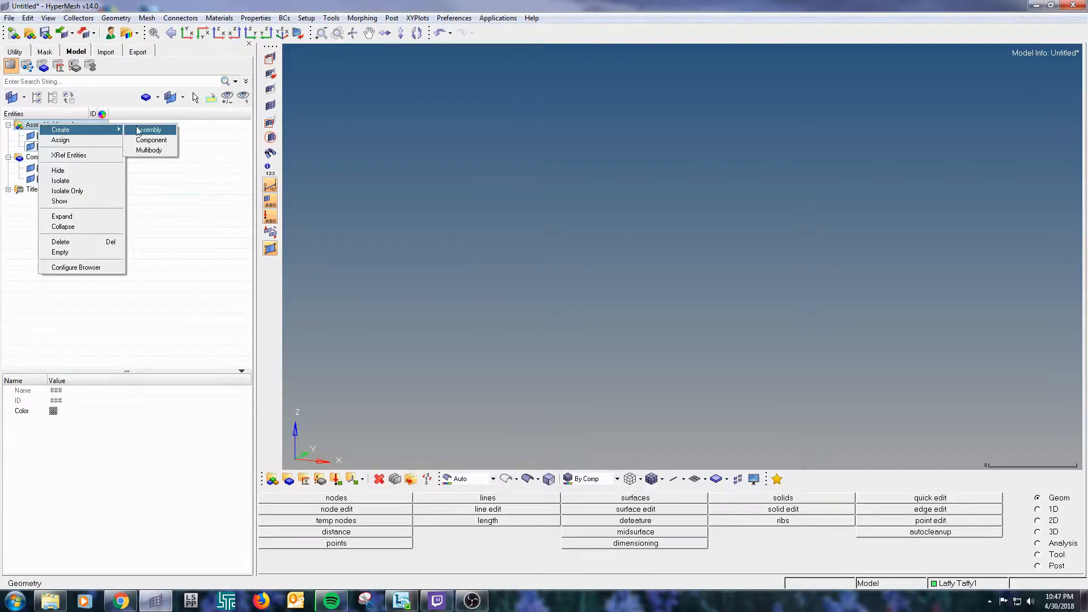
click(146, 129)
text(La)
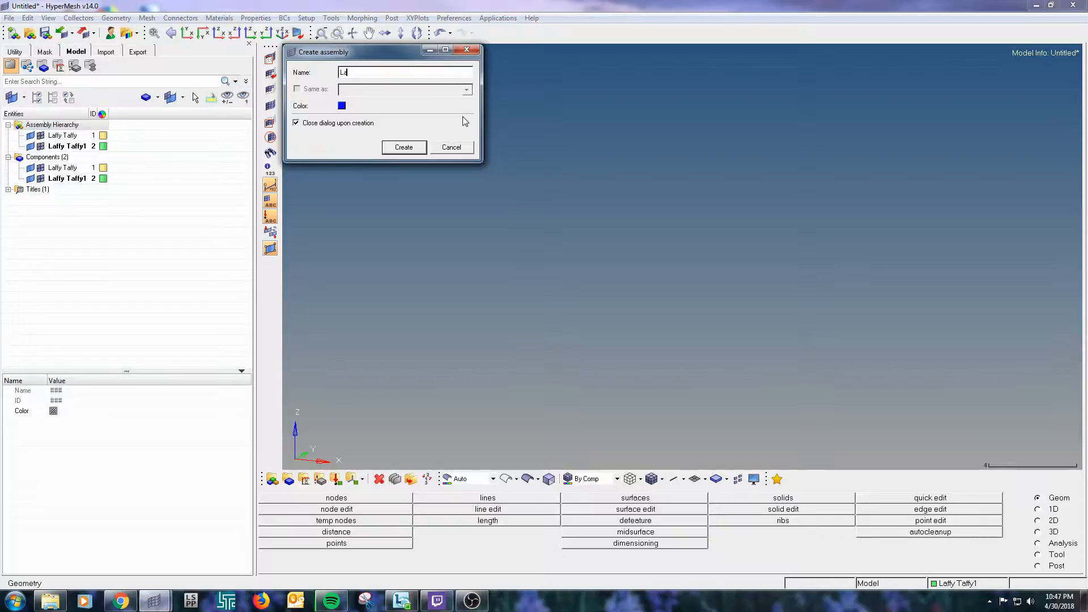
text(ndy)
key(Return)
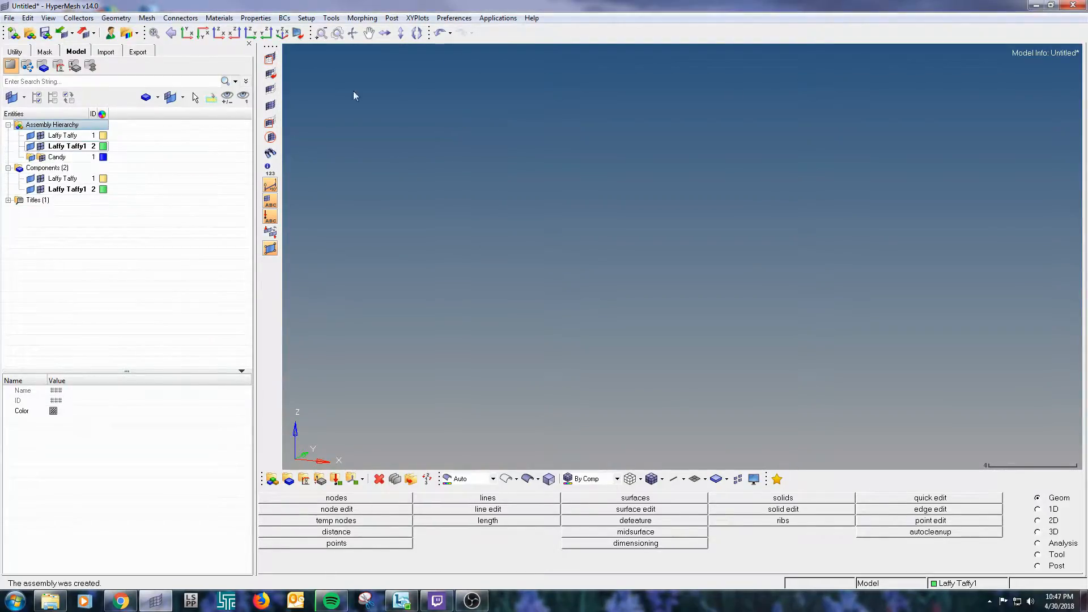
Step: Move both the Laffy Taffy and Laffy Taffy1 components into the Candy assembly
click(63, 135)
ctrl+click(62, 148)
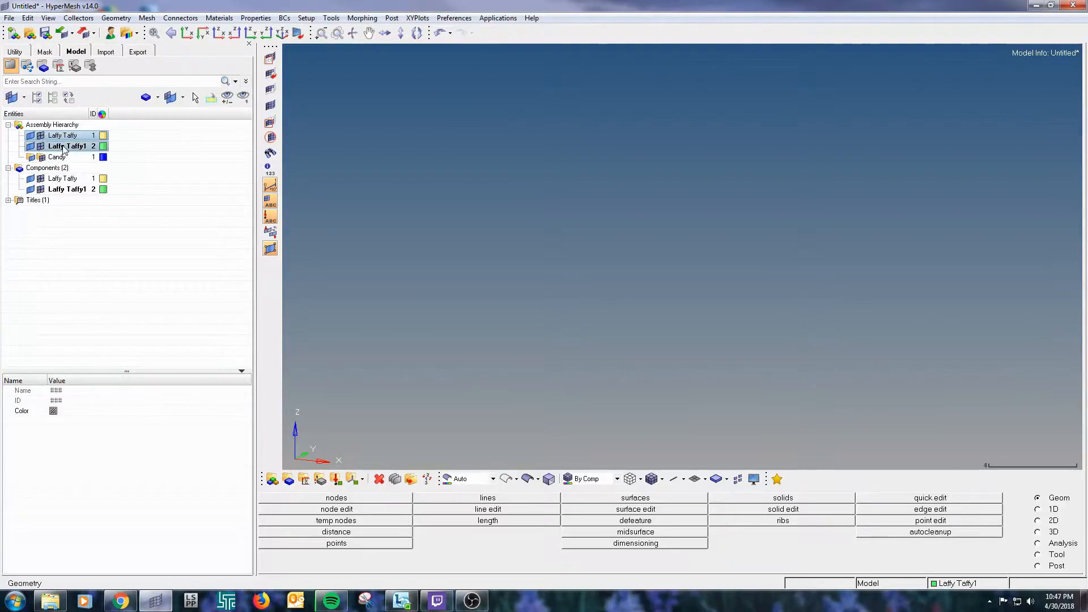
drag(67, 145, 58, 159)
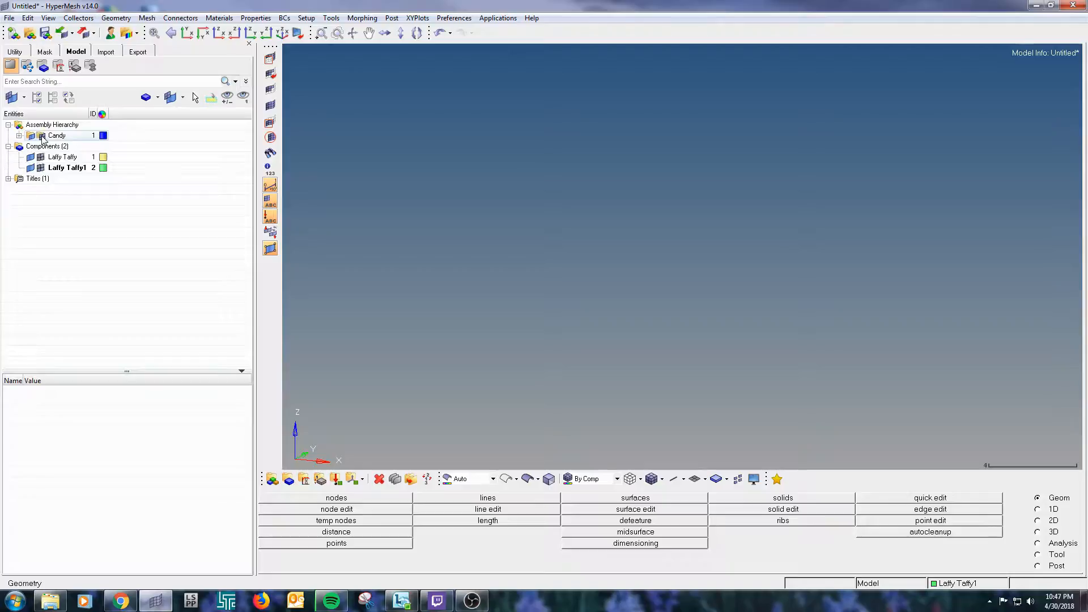
Step: Expand the Candy assembly to check its contents and collapse the Assembly Hierarchy
click(20, 135)
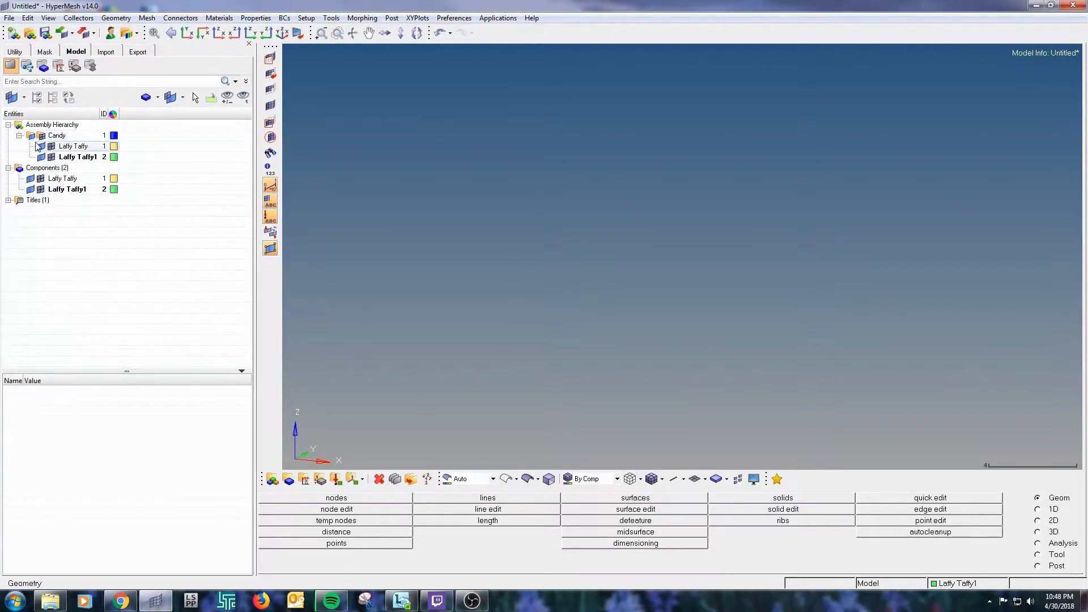
click(19, 136)
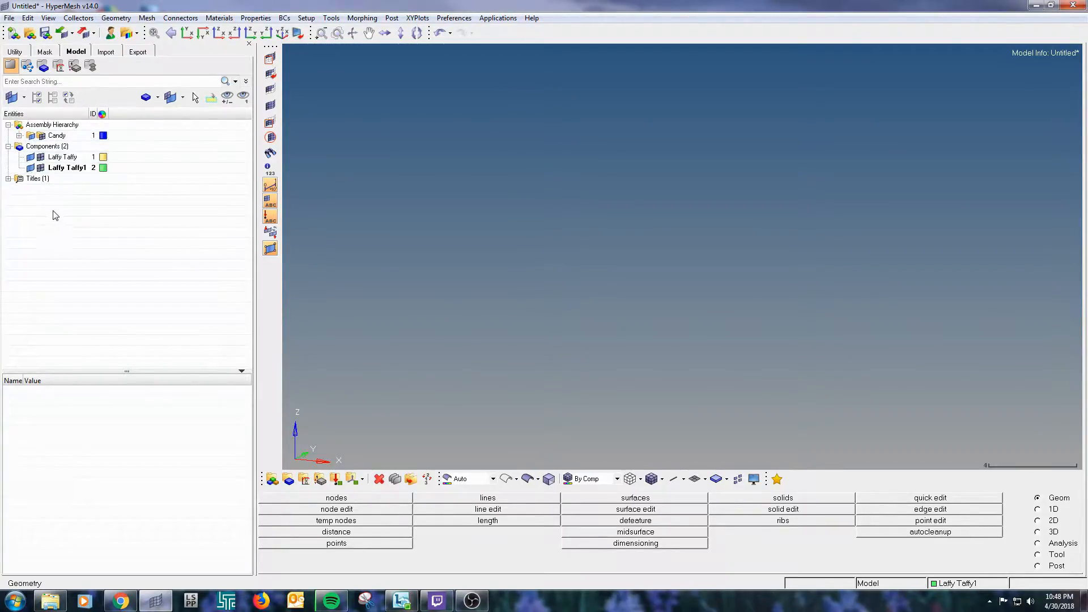
click(8, 124)
click(8, 125)
click(8, 124)
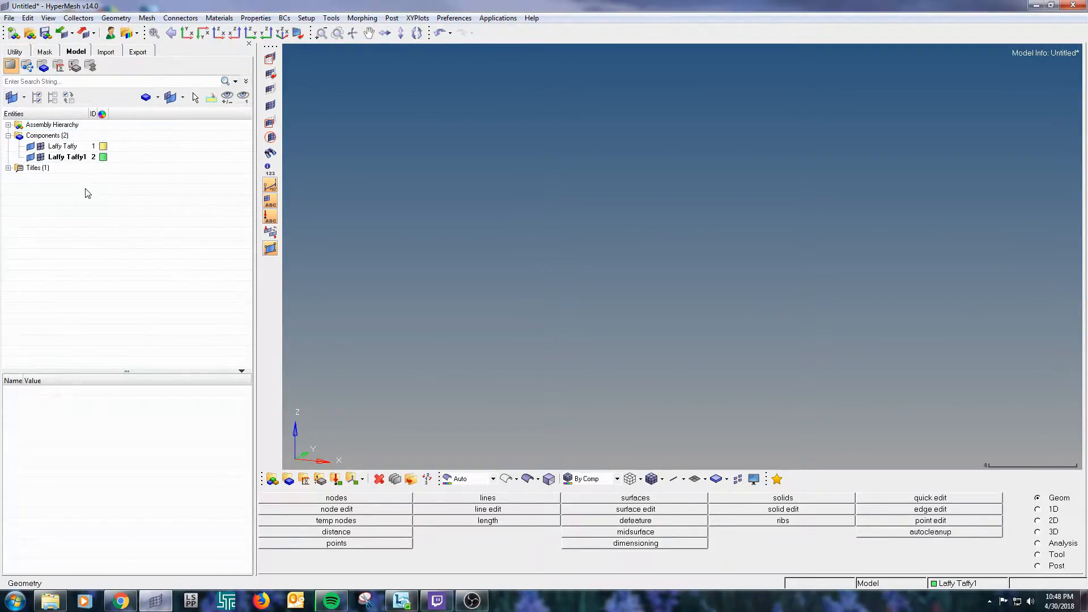
Step: Make the Laffy Taffy component the current one
right_click(65, 148)
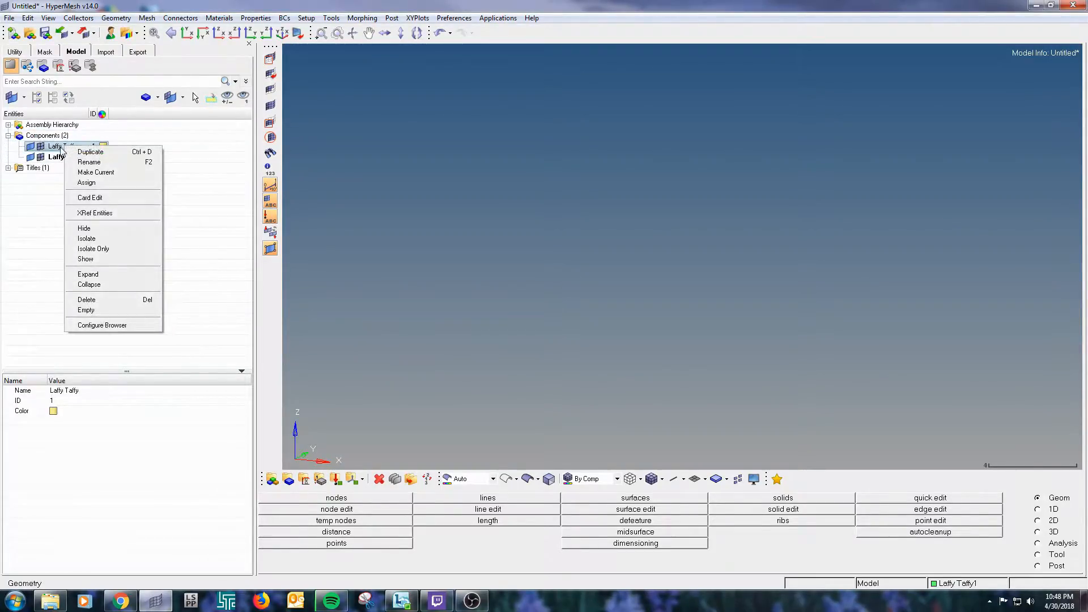
click(92, 172)
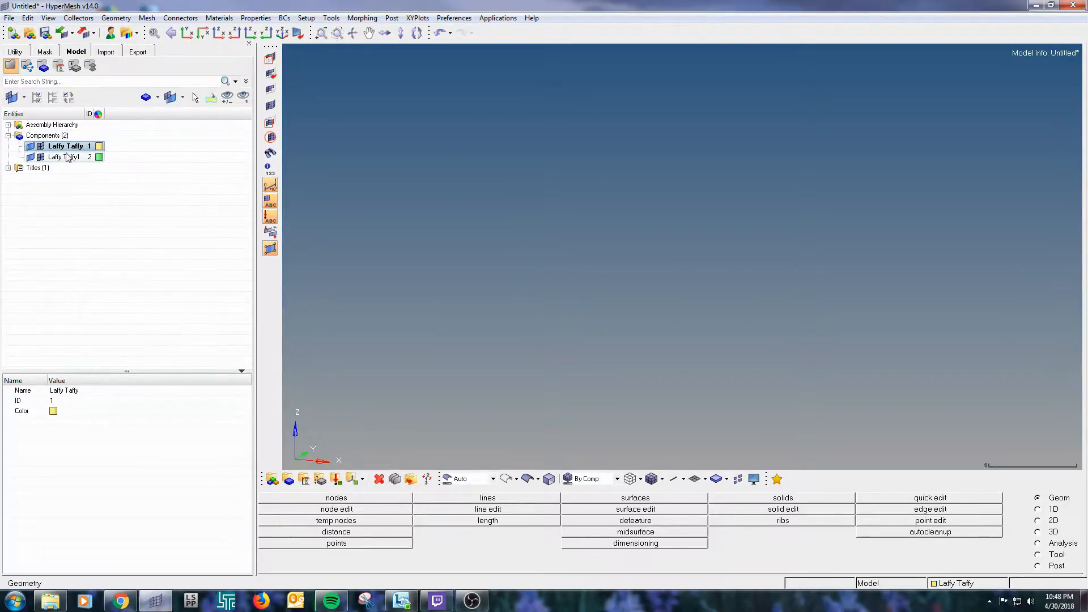
click(107, 244)
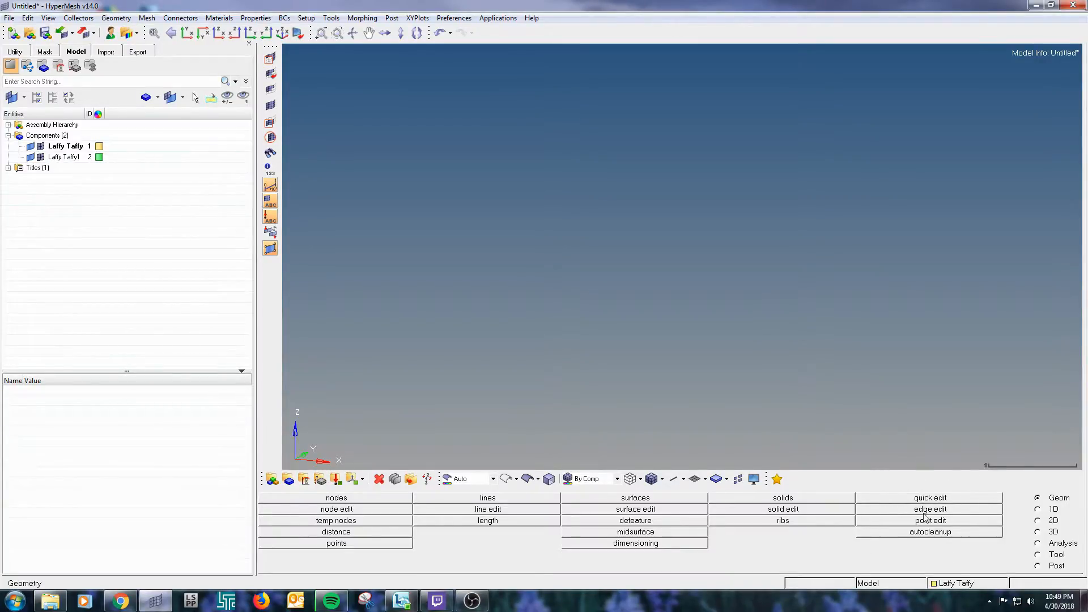
Step: Examine the quick edit geometry options and browse the tools for 1D, 2D, 3D, Analysis and Tool
click(914, 498)
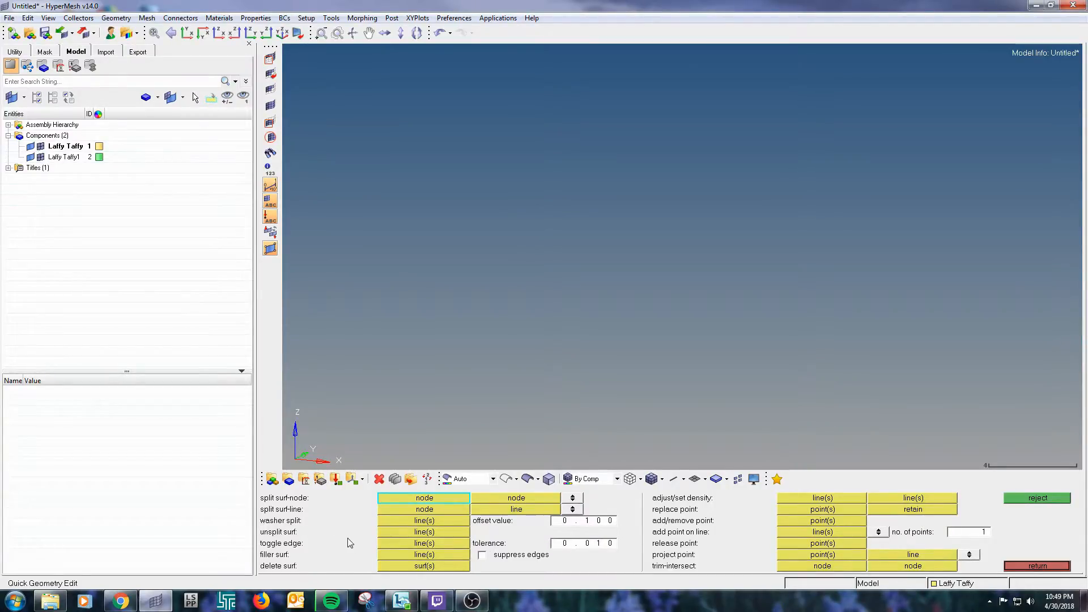
click(1029, 565)
click(1038, 510)
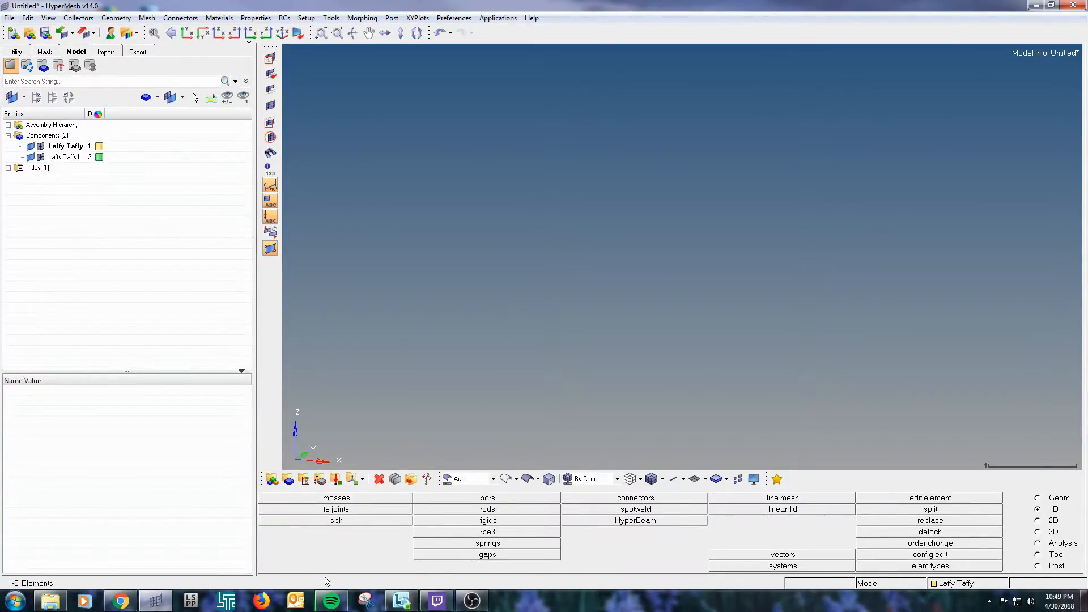
click(1037, 521)
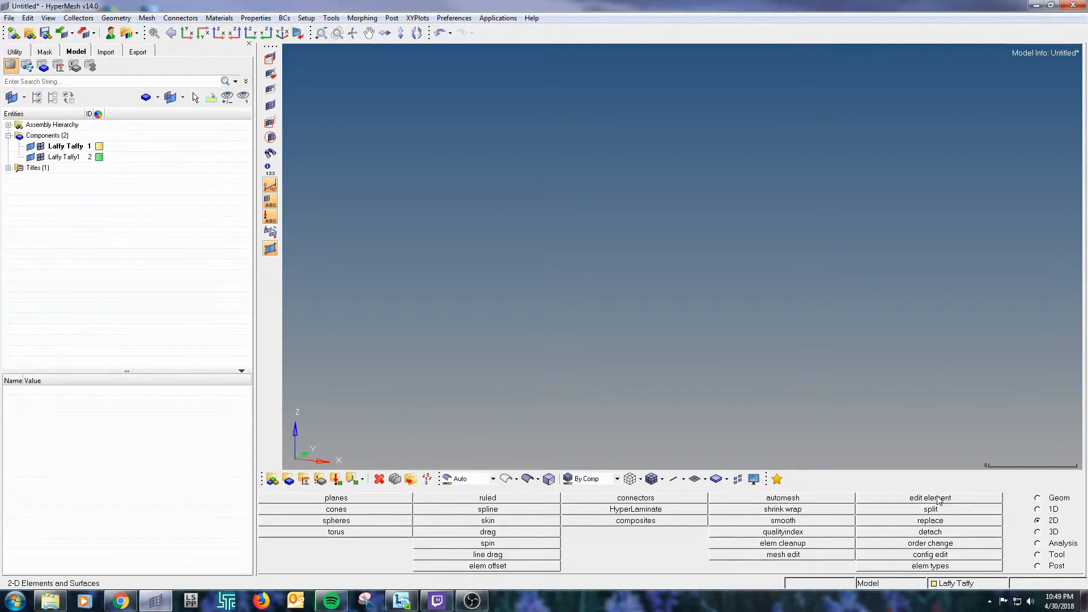
click(1037, 532)
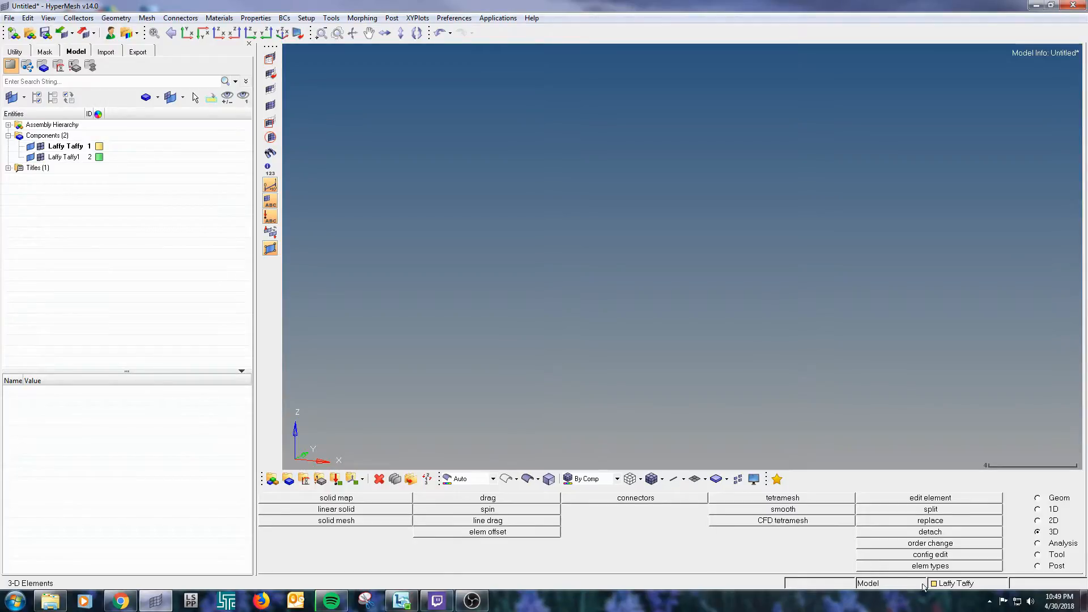
click(1042, 543)
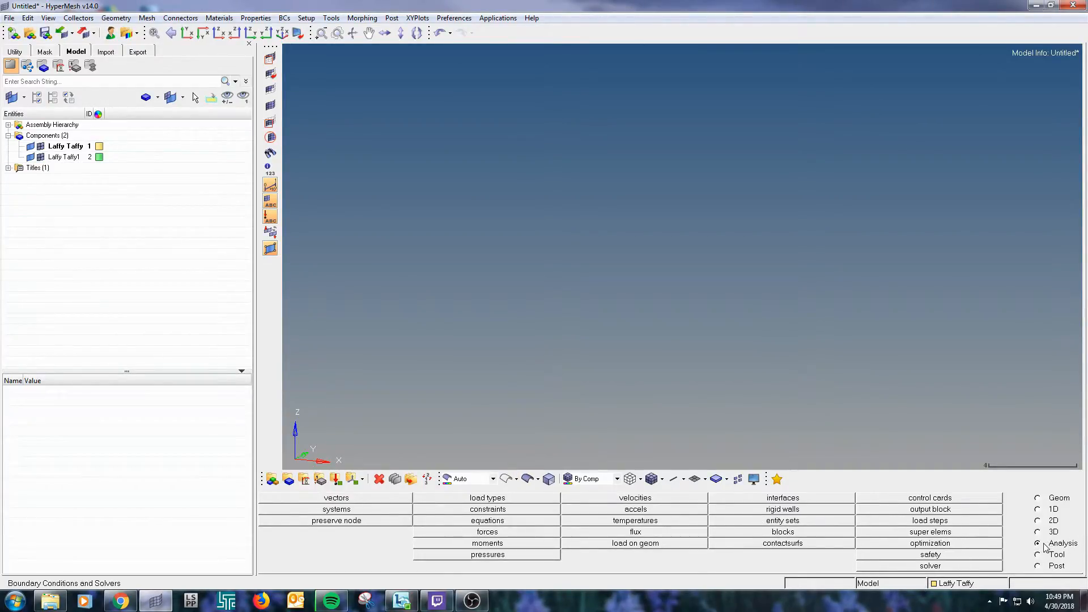
click(1039, 555)
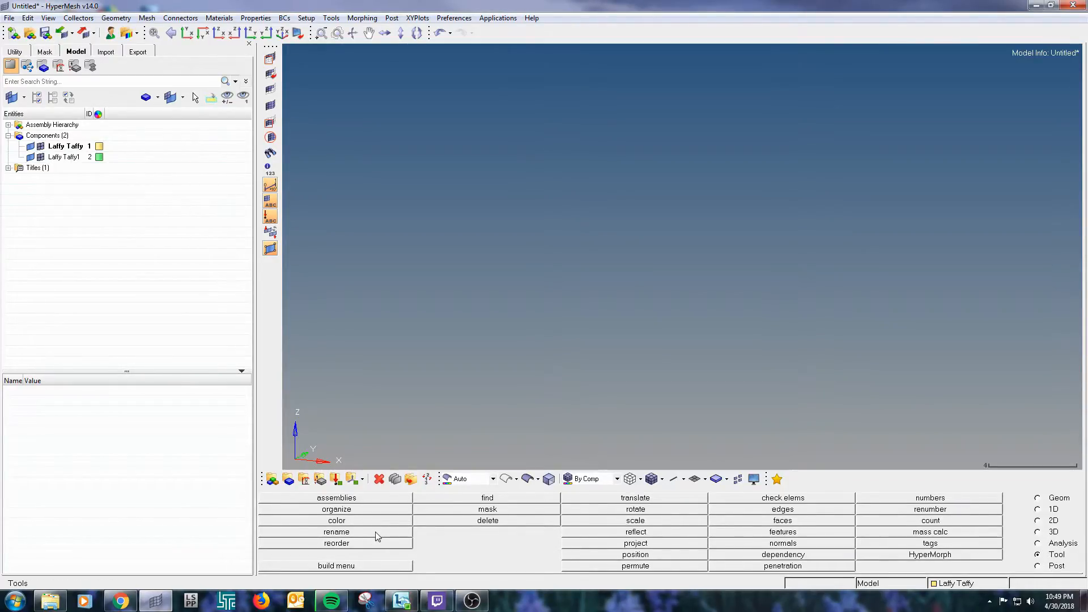
Step: Examine the organize tool's entity types and destination component choices without moving anything
click(336, 511)
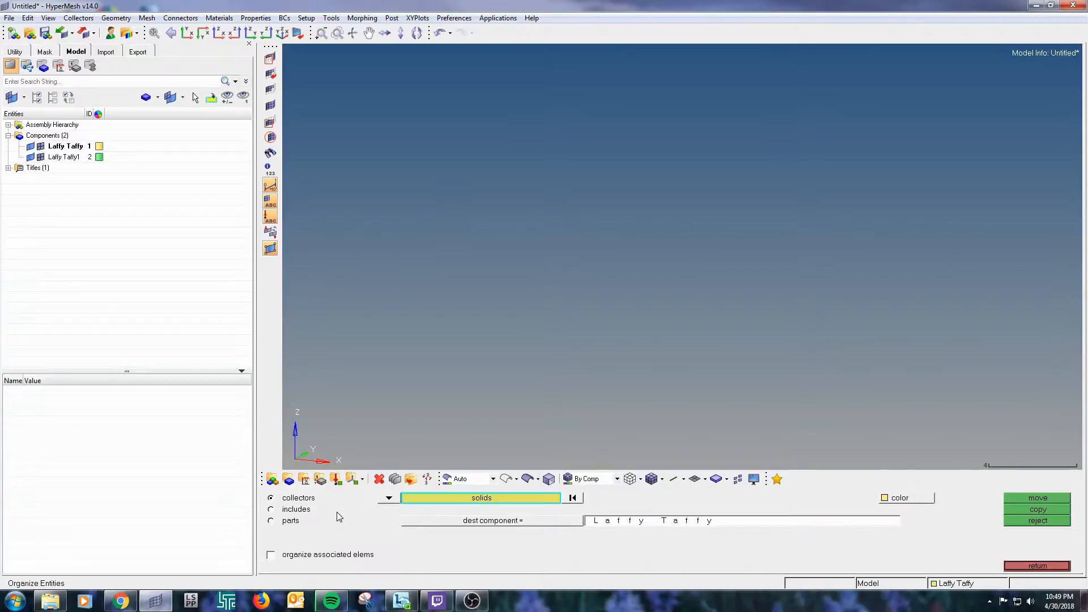
click(396, 496)
click(475, 521)
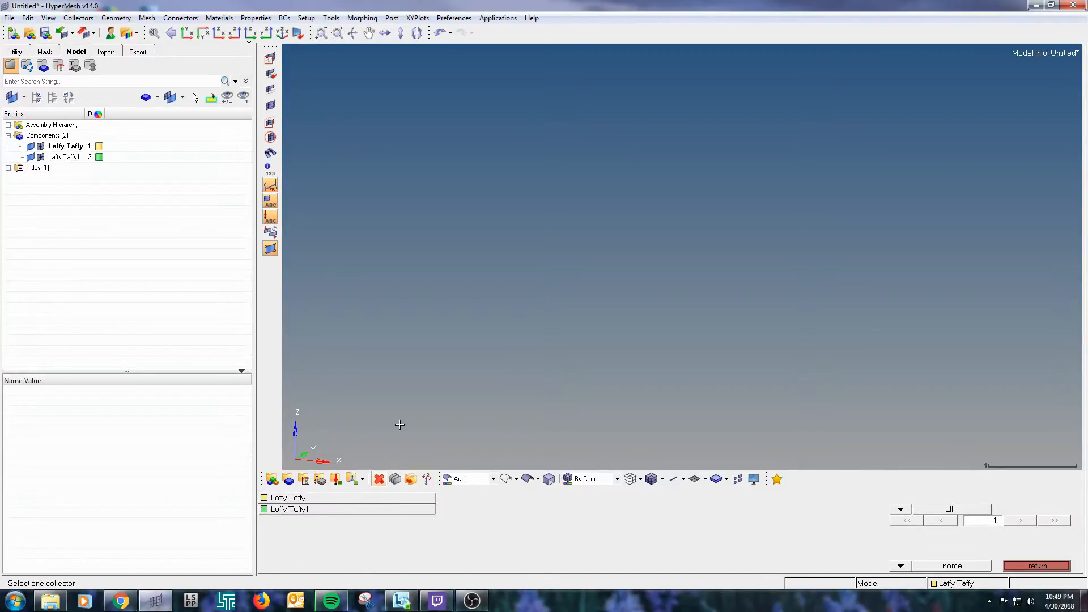
click(1039, 566)
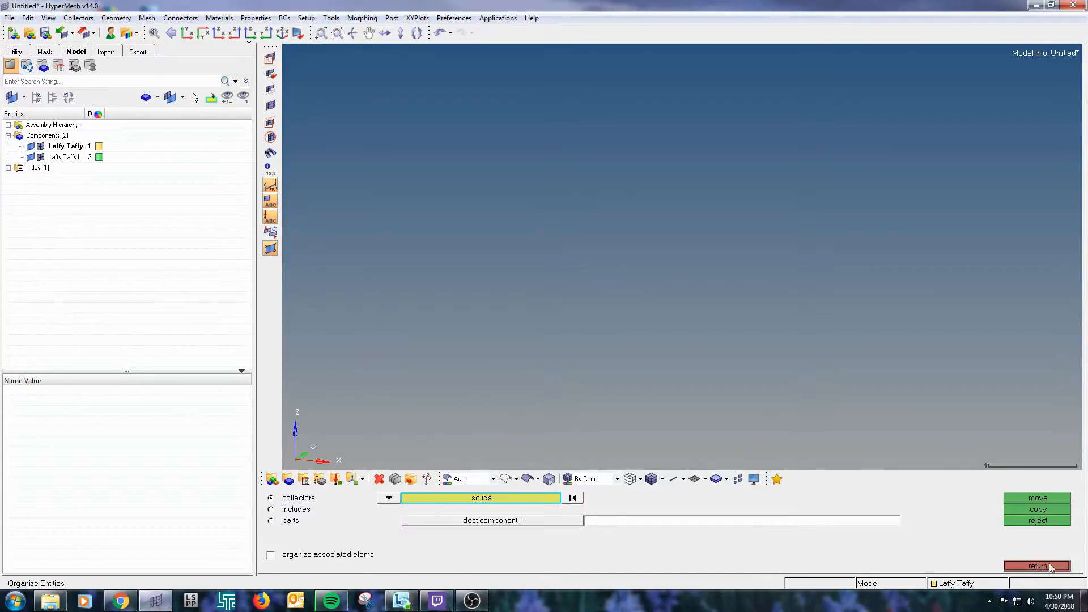
click(1048, 566)
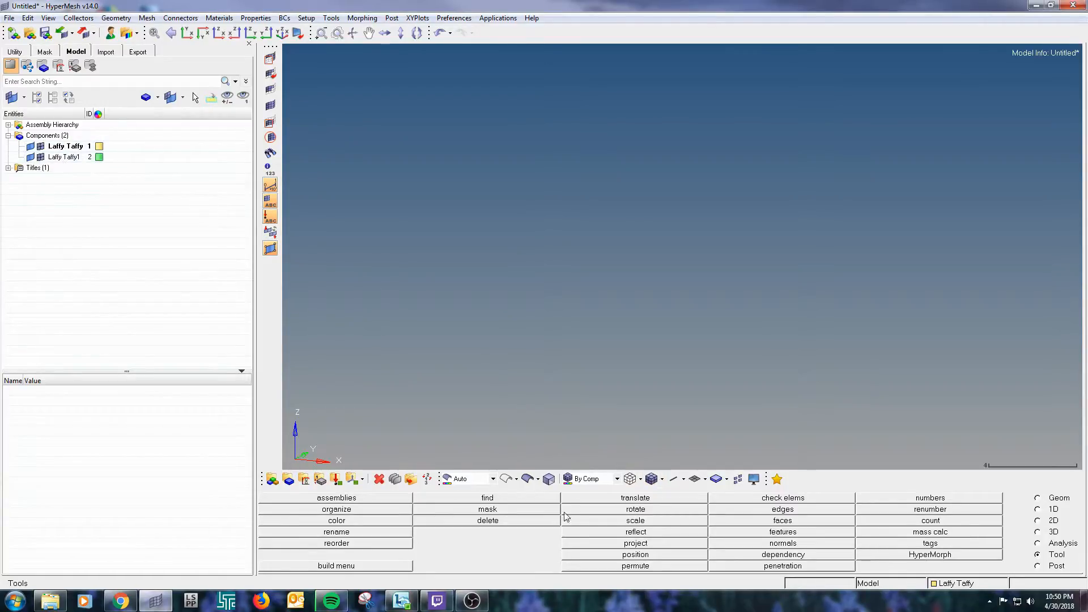
click(366, 510)
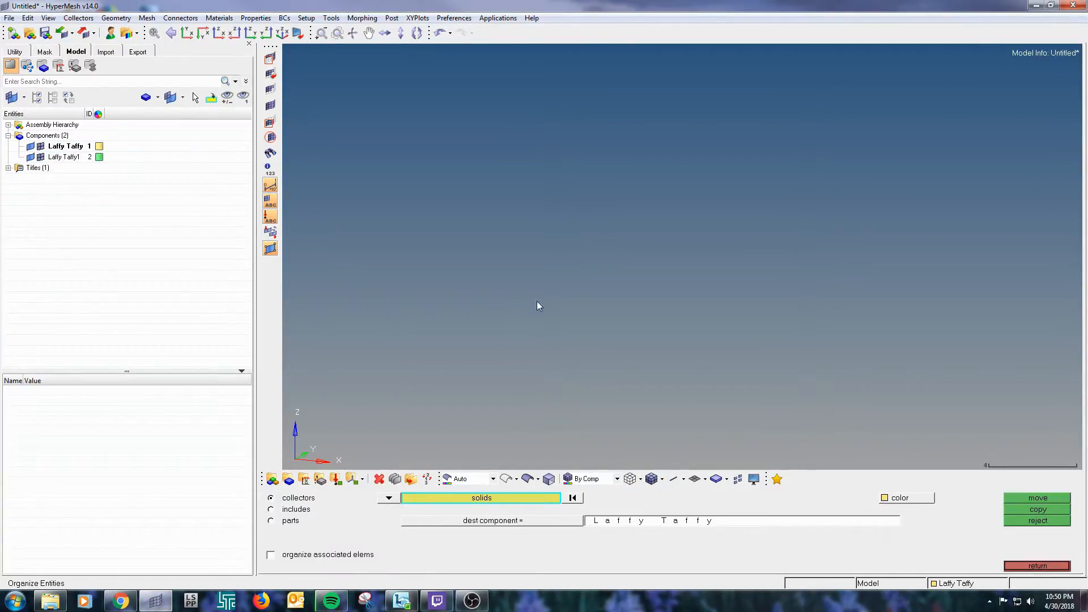
click(505, 521)
click(354, 509)
click(1037, 566)
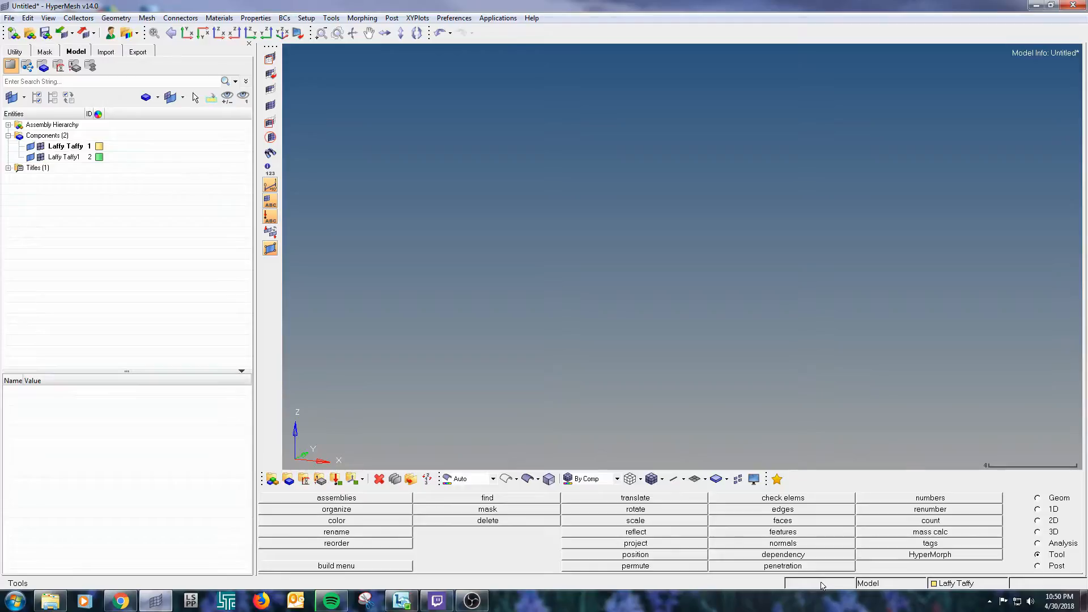
Step: Browse the available commands for Post, Tool, 3D and 2D
click(1038, 566)
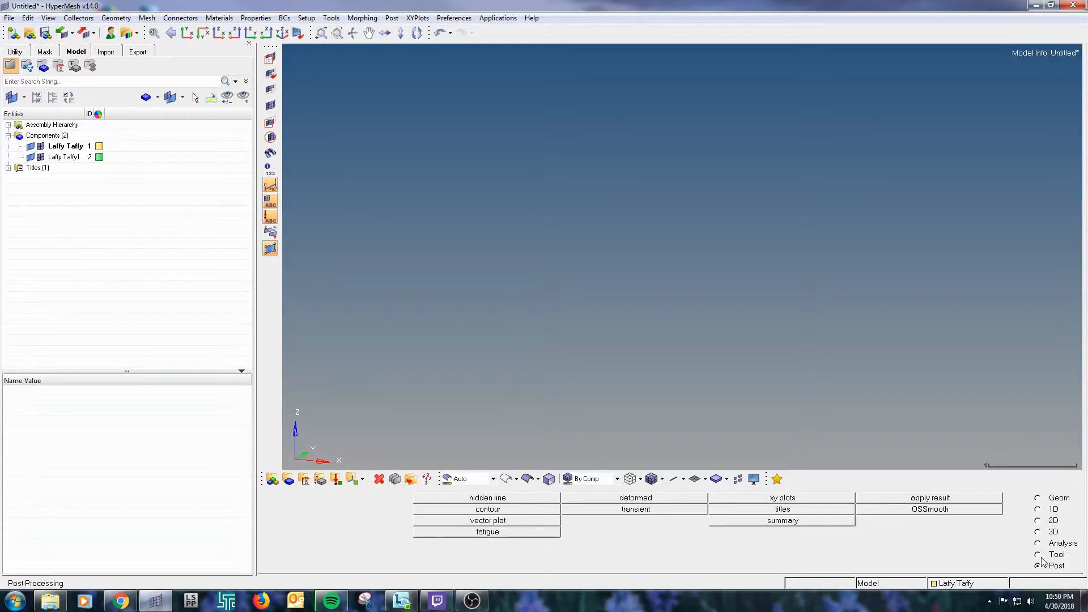
click(1038, 555)
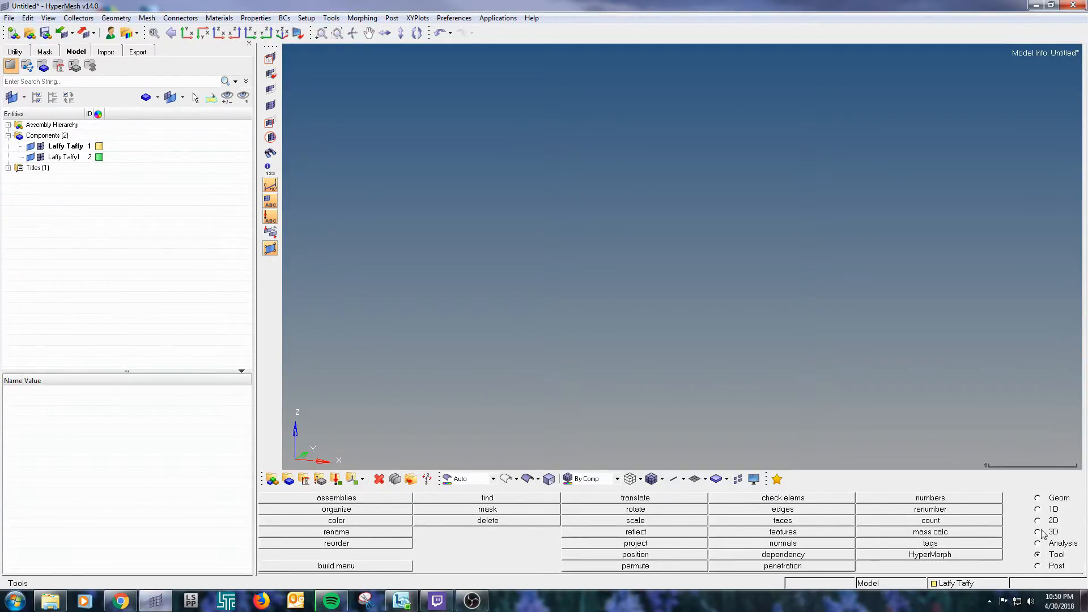
click(1038, 532)
click(1039, 522)
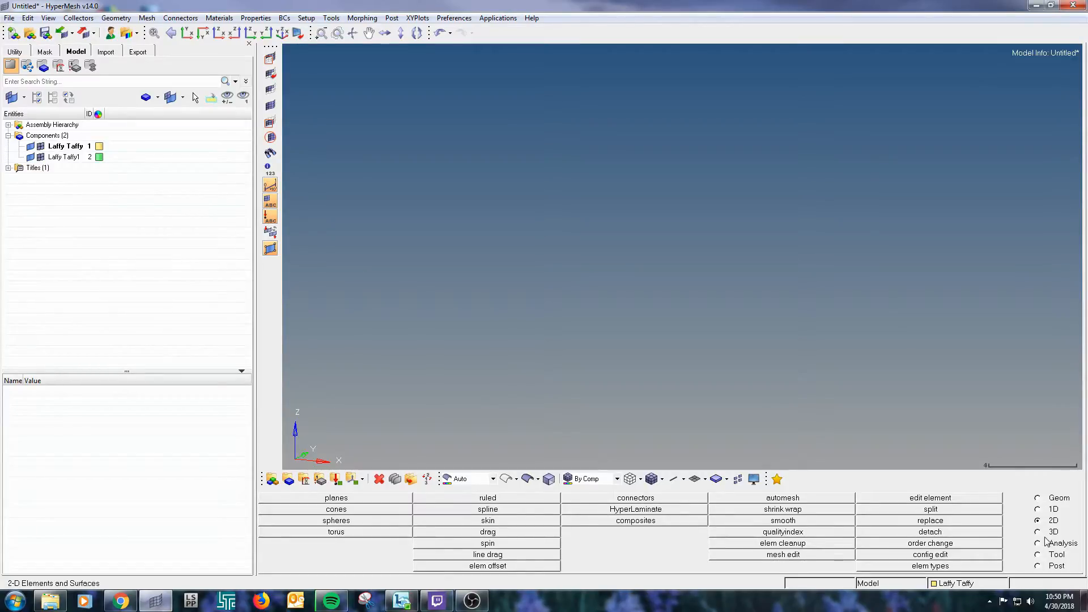
Step: Examine the inputs the Solids tool needs for a block and a full cone, without creating anything
click(1038, 498)
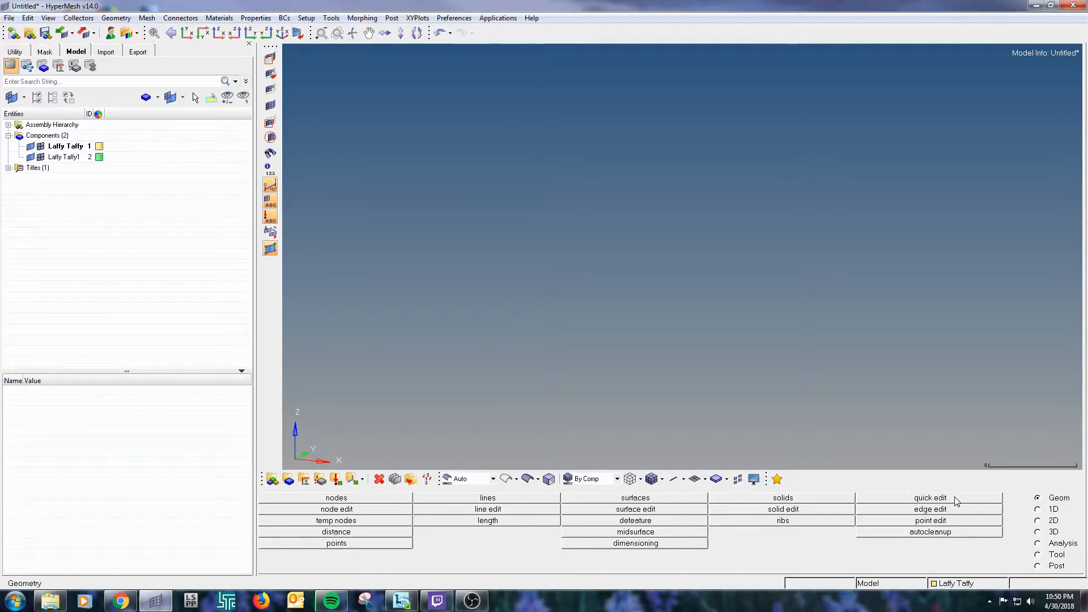
click(783, 498)
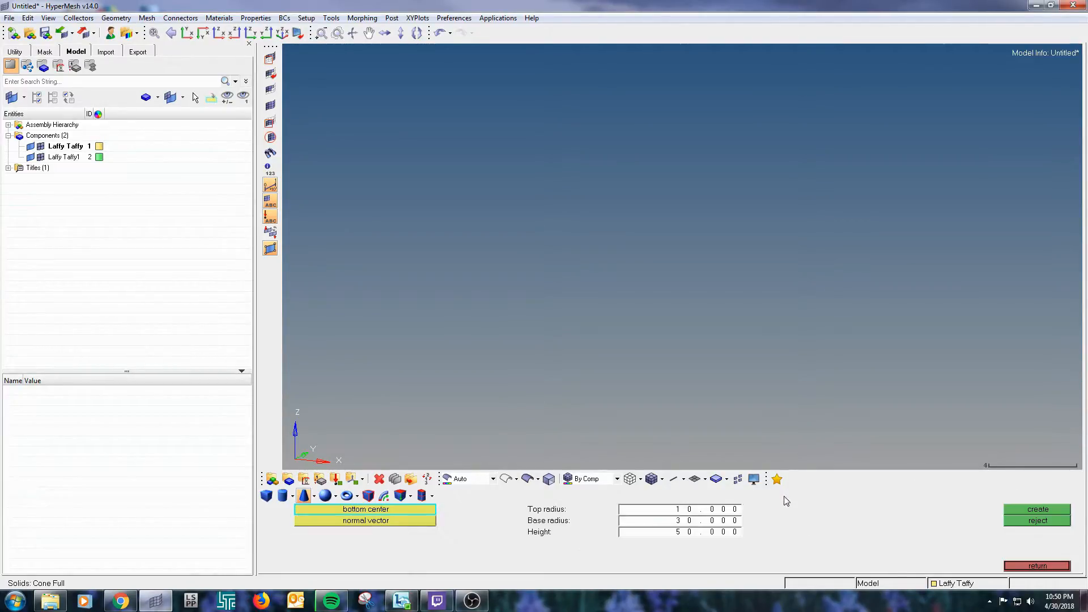
click(265, 497)
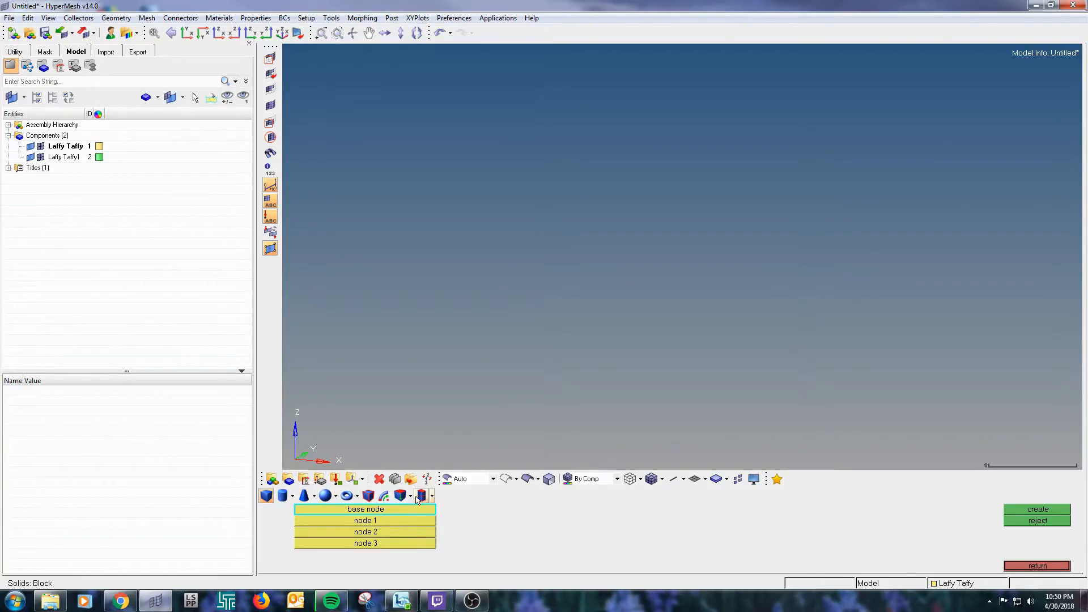
click(304, 496)
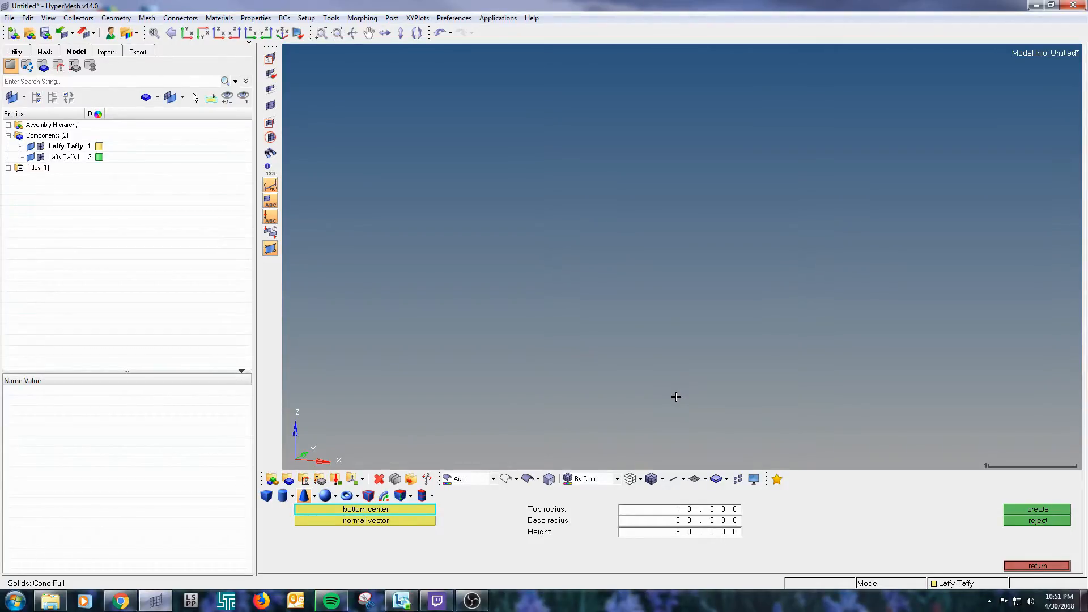
click(390, 521)
click(374, 519)
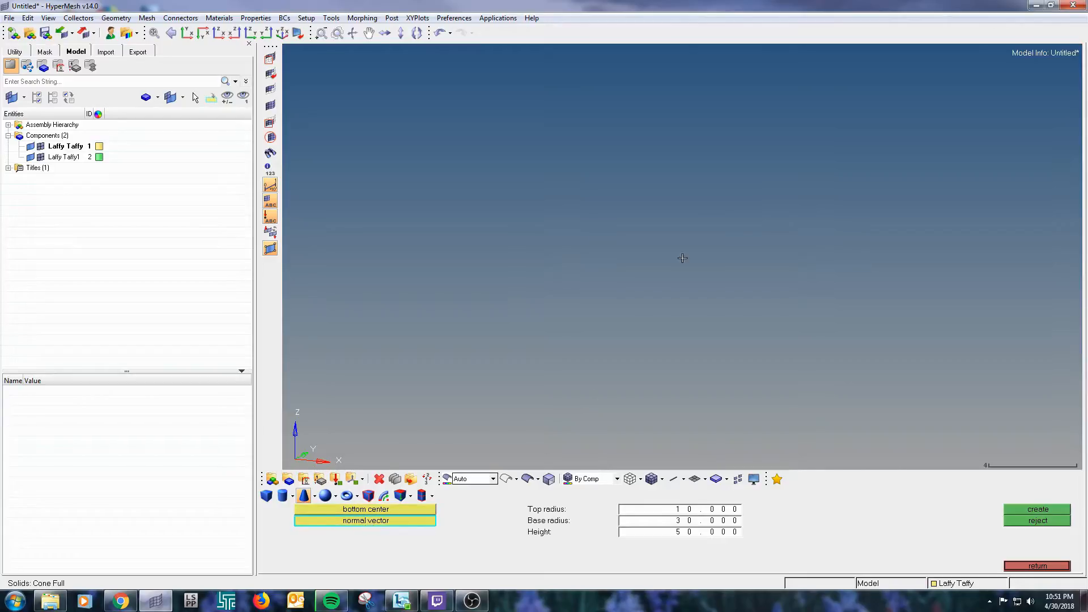
click(362, 509)
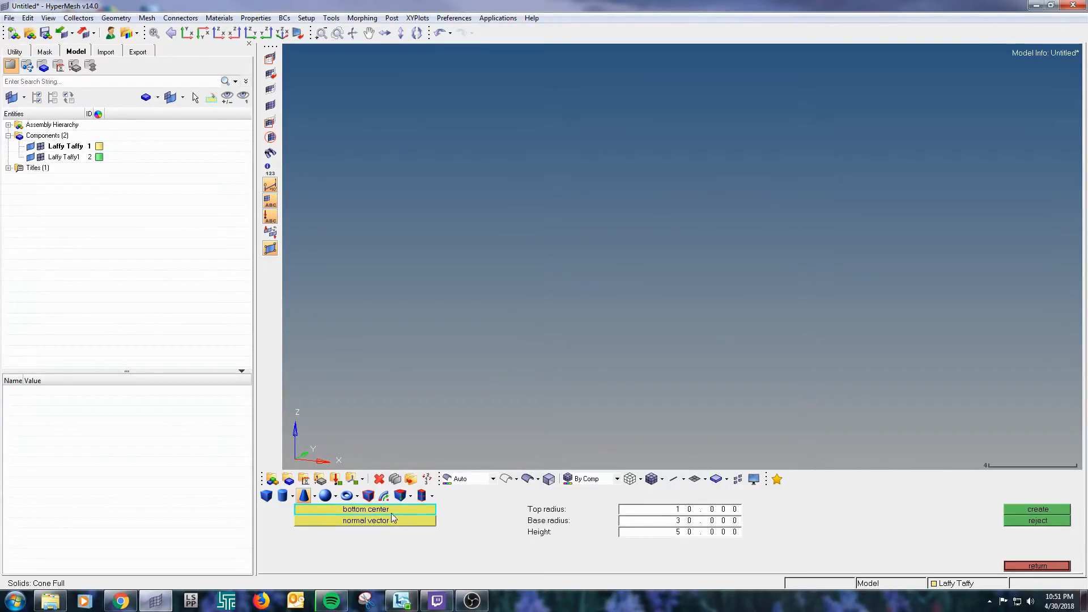
click(1019, 566)
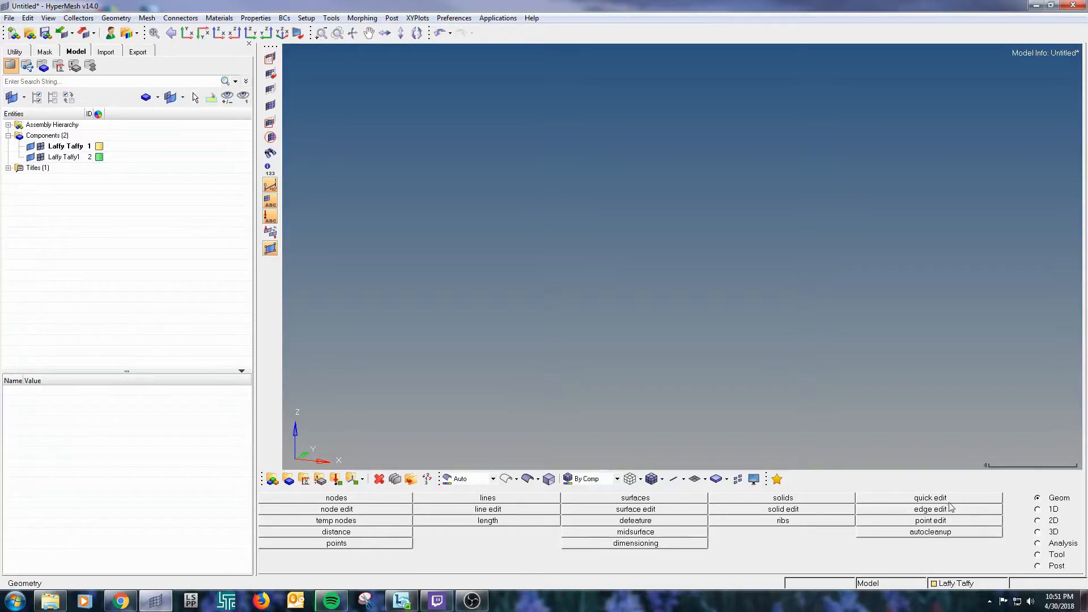
Step: Create a node at the origin, with x, y and z all set to 0
click(337, 497)
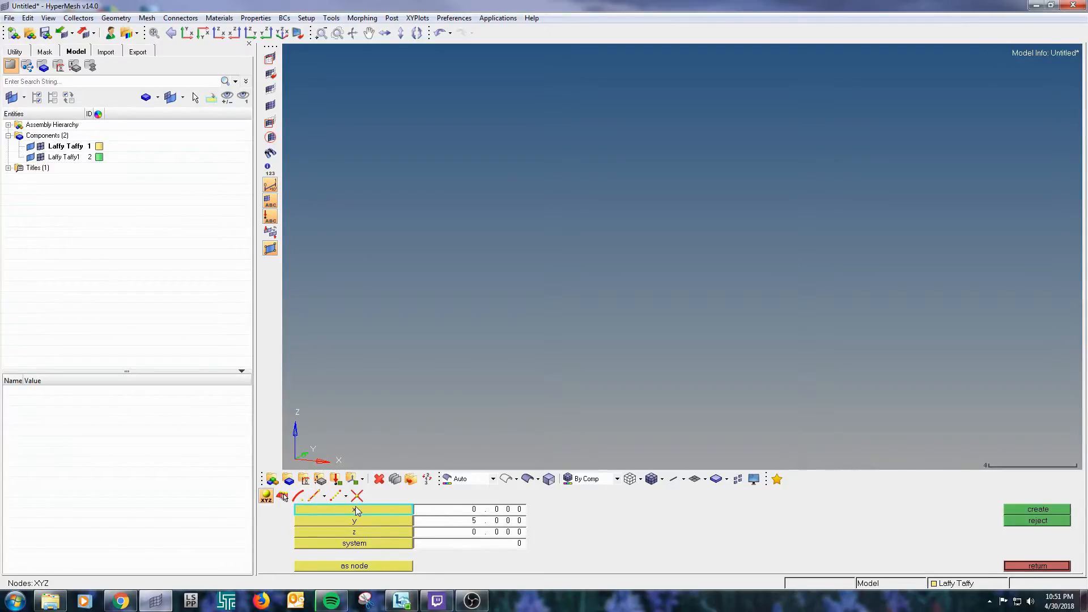
click(460, 523)
text(0)
ctrl+scroll(804, 279, down, 2)
ctrl+right_drag(635, 375, 654, 349)
ctrl+scroll(669, 280, up, 2)
mouse_move(600, 431)
ctrl+mouse_down()
mouse_move(607, 365)
mouse_move(671, 362)
mouse_move(632, 318)
mouse_move(593, 164)
mouse_move(628, 162)
mouse_move(641, 375)
mouse_move(835, 344)
mouse_move(699, 181)
mouse_move(692, 204)
ctrl+mouse_up()
ctrl+drag(810, 333, 725, 221)
Step: Create a second node at x 0, y 5, z 0 and leave the Nodes tool
click(486, 522)
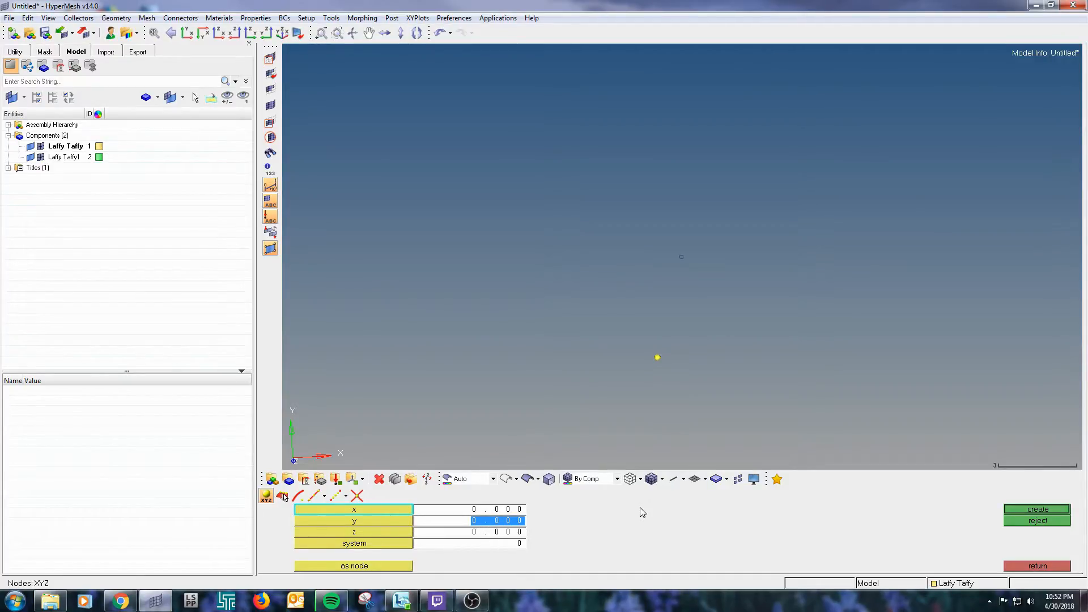
text(5)
click(1039, 509)
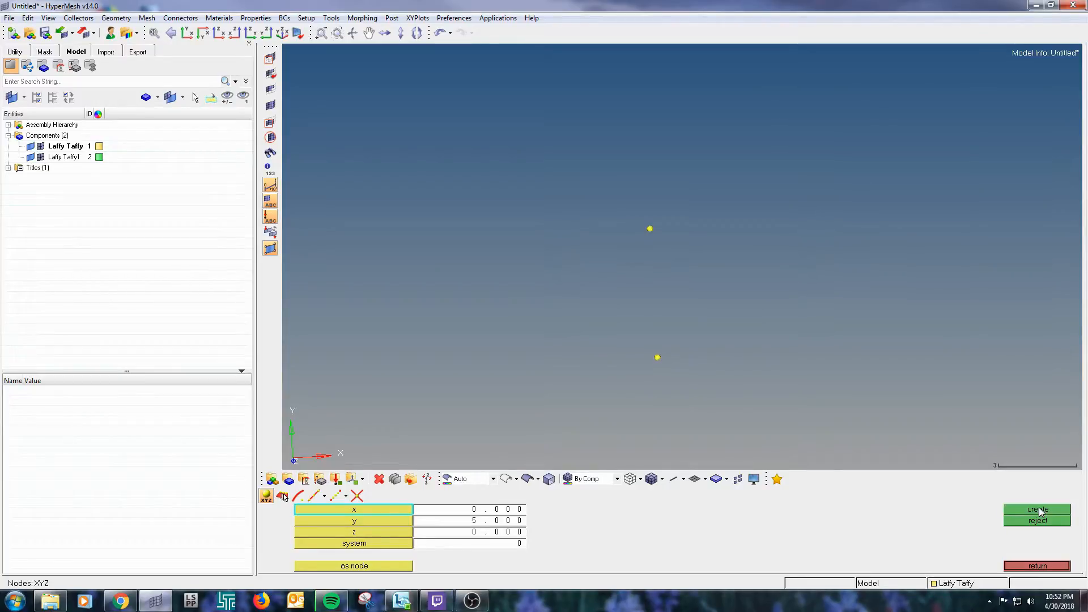
click(1023, 566)
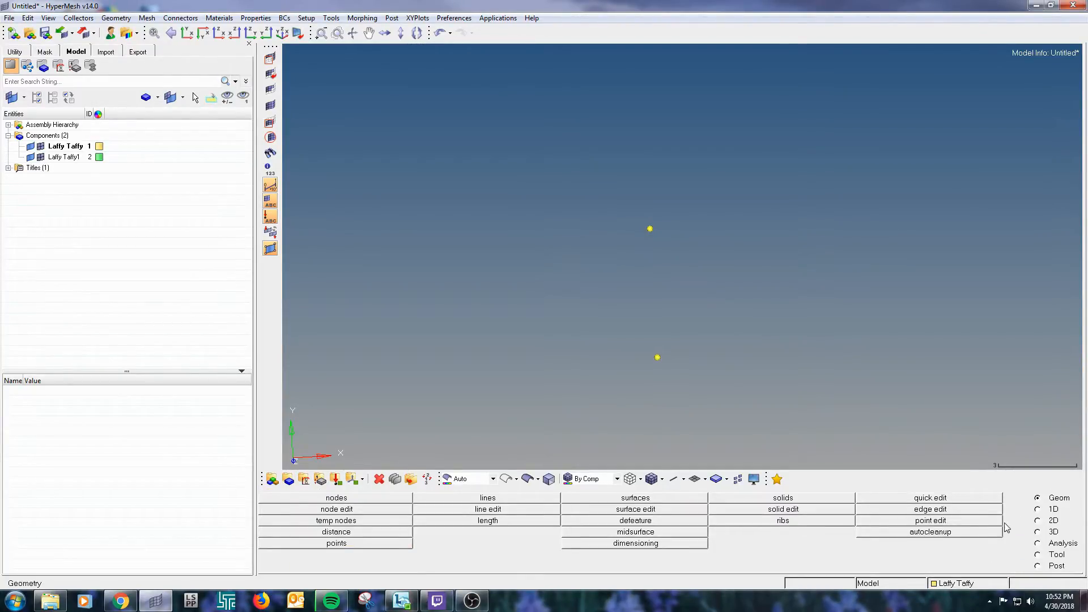
Step: Create a full solid cone centred on the origin node, directed at the second node, with top radius 20, base radius 40 and height 50
click(818, 501)
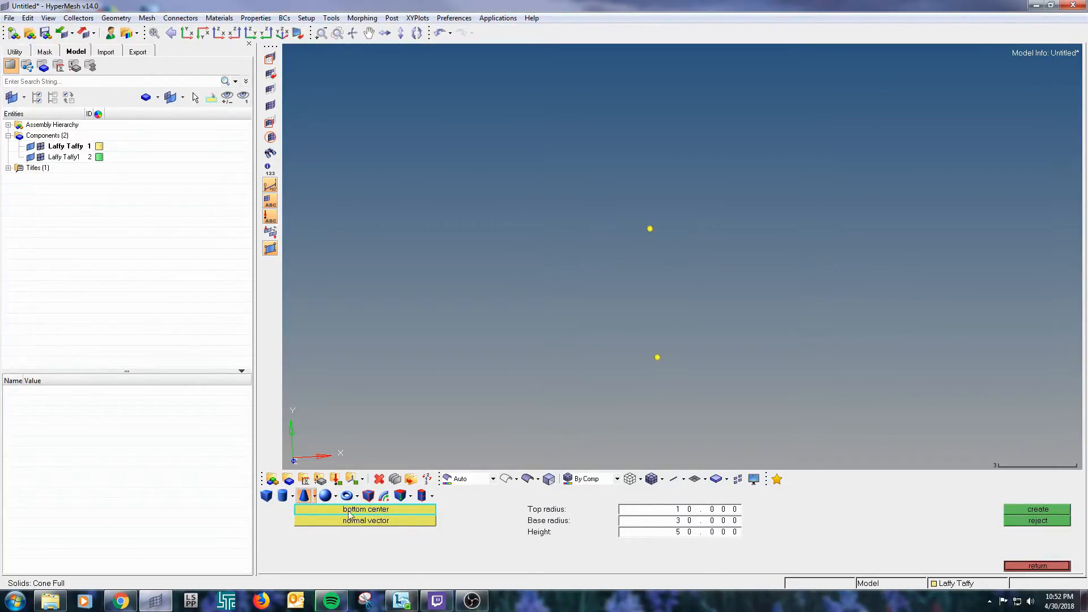
click(429, 512)
click(656, 358)
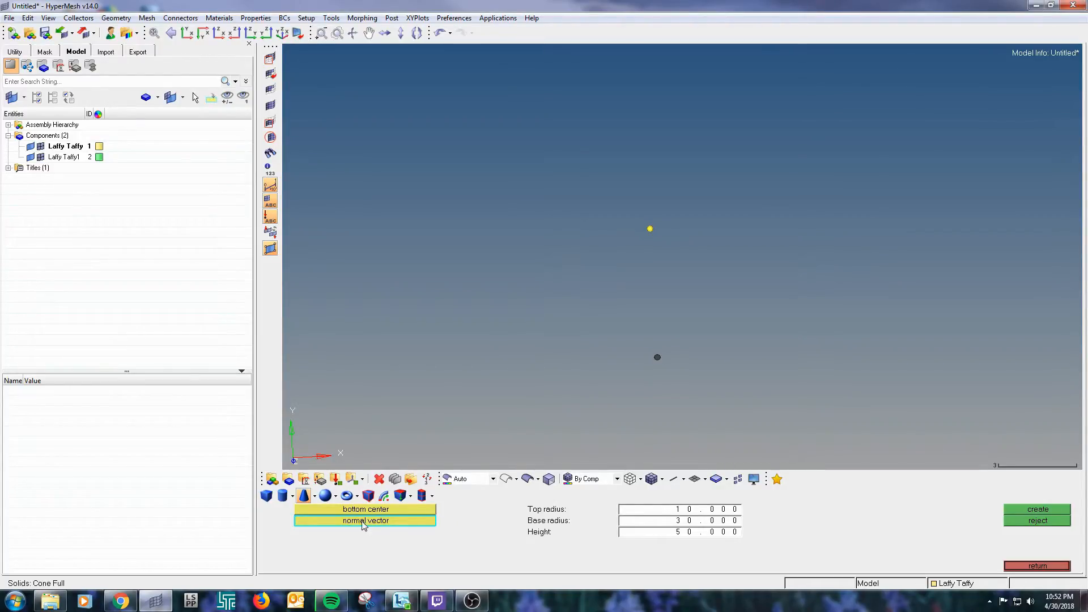
click(650, 230)
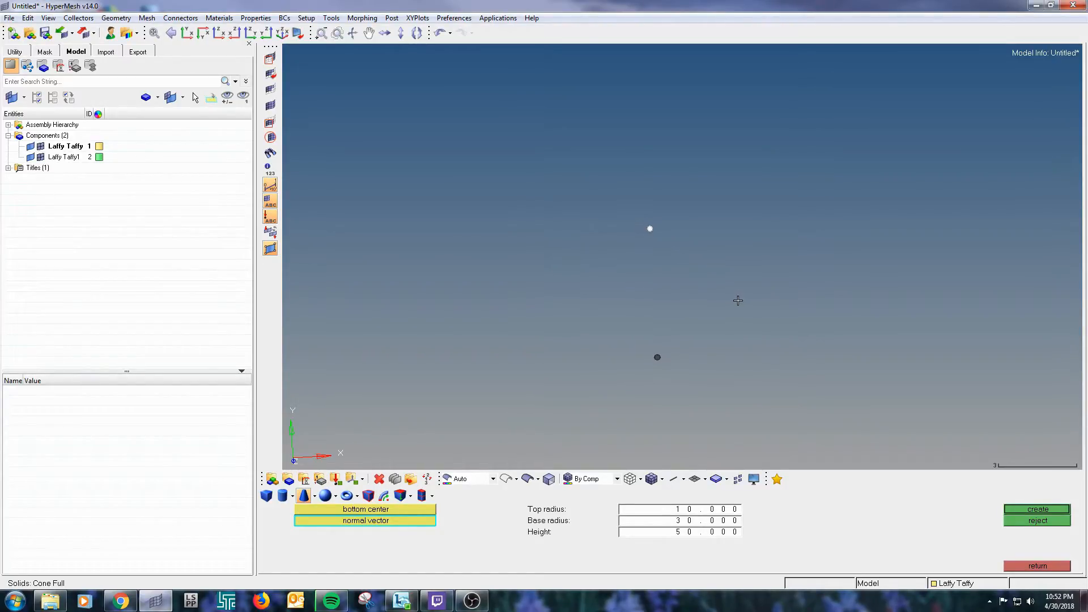
click(678, 512)
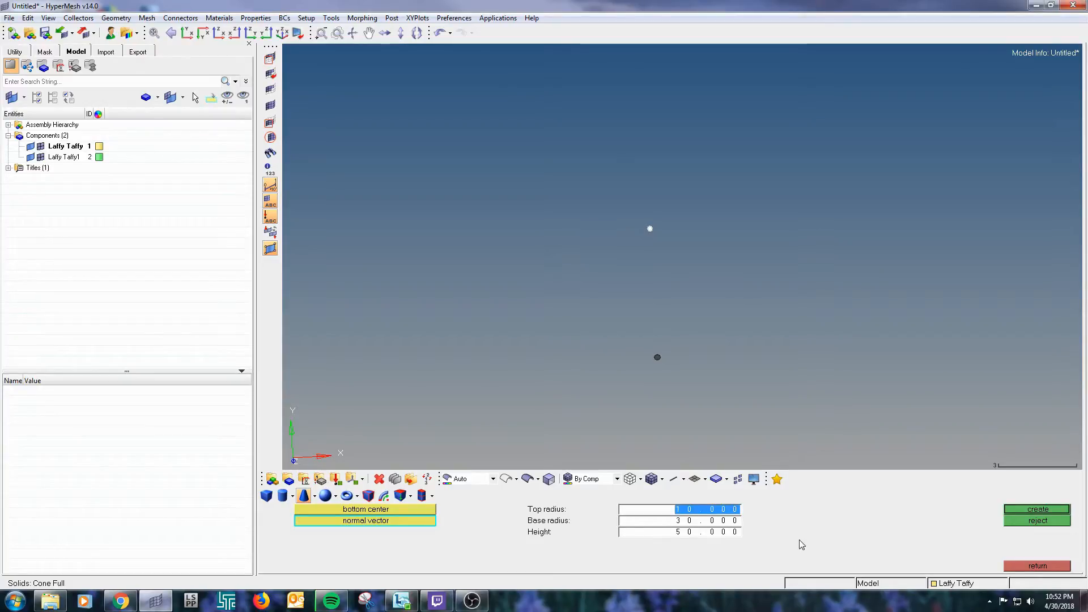
text(20)
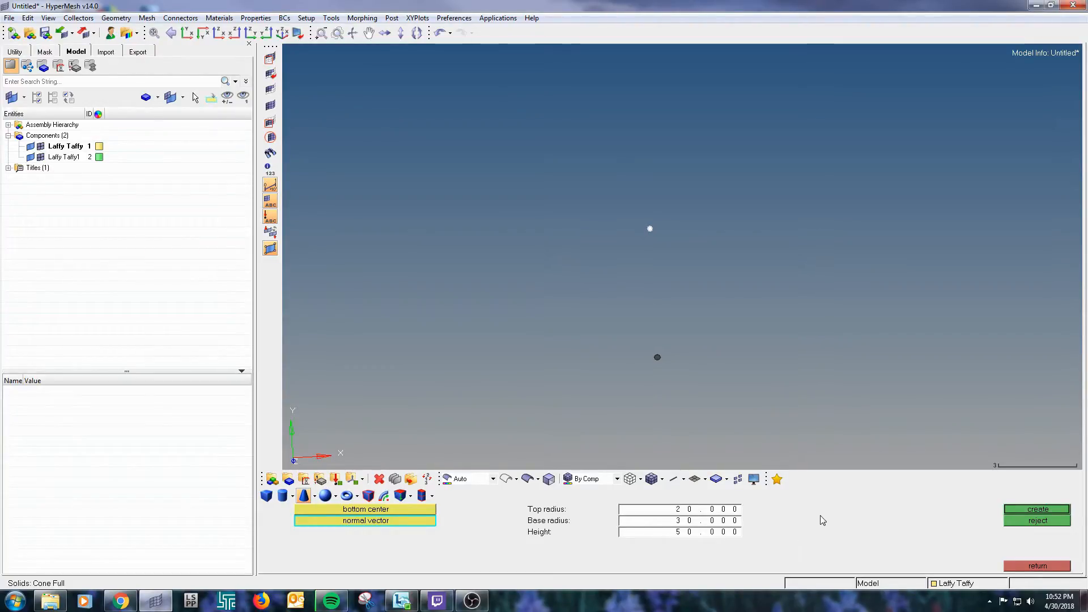
click(689, 526)
text(4)
click(1025, 511)
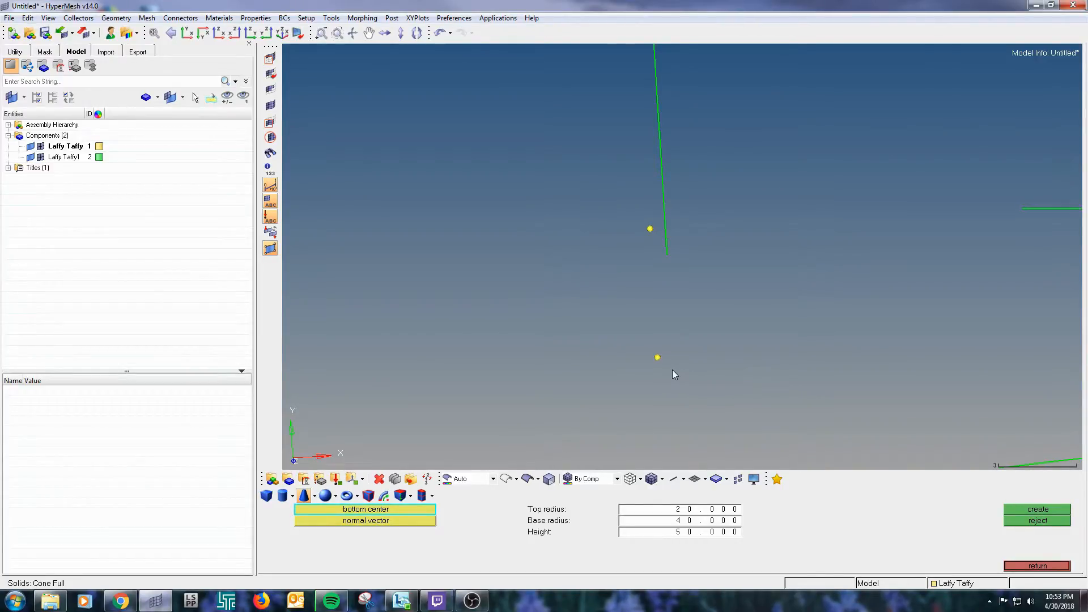
Step: Display the cone as shaded geometry and inspect it from several angles
scroll(690, 358, down, 5)
ctrl+drag(691, 360, 675, 393)
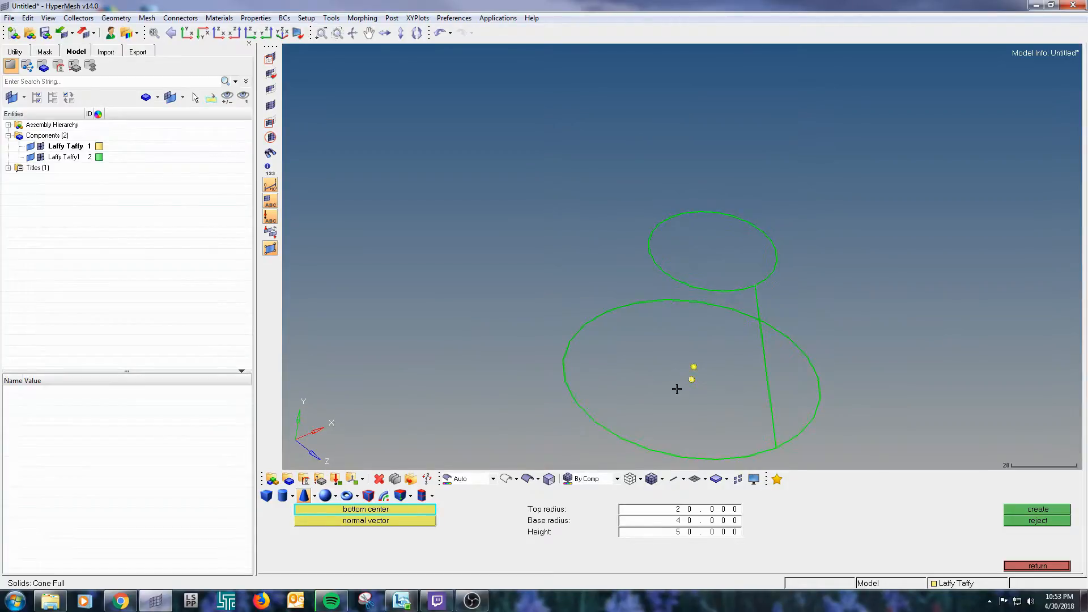
click(527, 480)
mouse_move(677, 362)
ctrl+mouse_down()
mouse_move(680, 314)
mouse_move(667, 332)
mouse_move(711, 368)
mouse_move(637, 403)
mouse_move(707, 367)
mouse_move(697, 323)
mouse_move(663, 369)
ctrl+mouse_up()
mouse_move(659, 262)
ctrl+mouse_down()
mouse_move(616, 318)
mouse_move(639, 330)
ctrl+mouse_up()
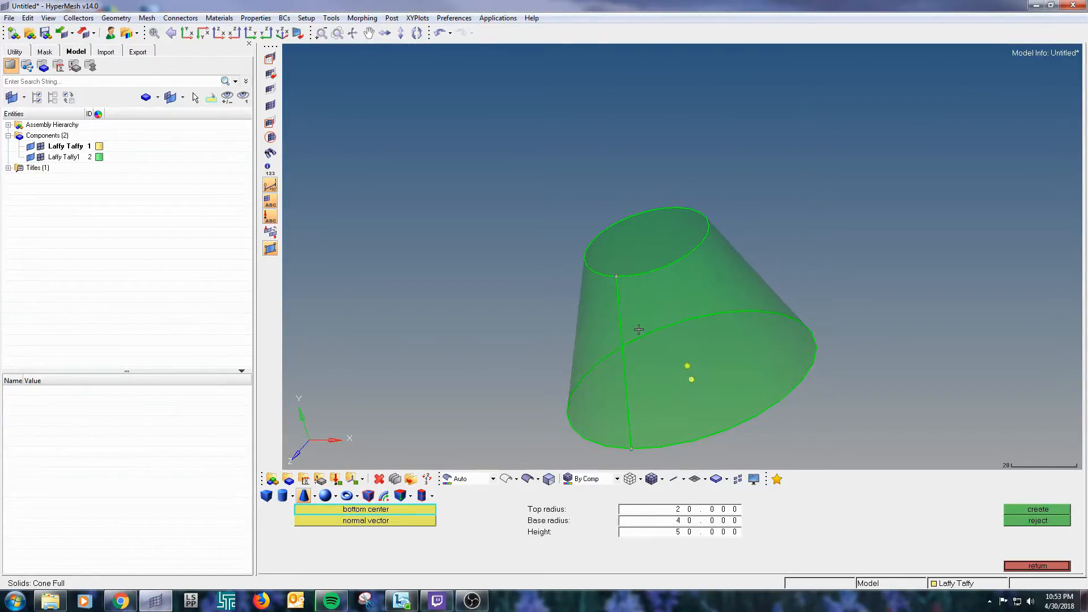
ctrl+drag(712, 415, 721, 378)
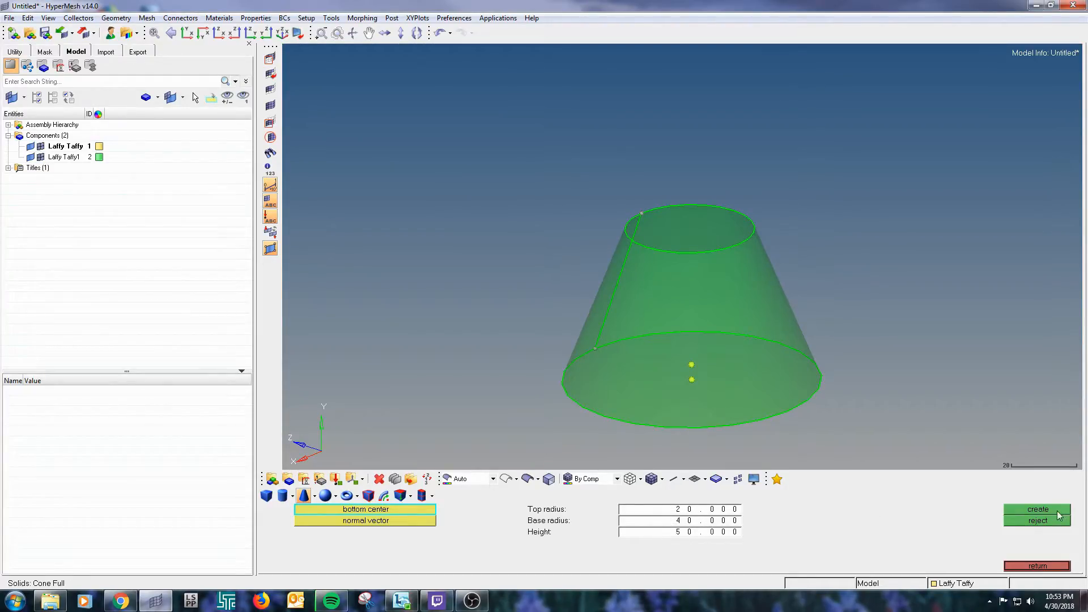
Step: Reject the cone and create it again on the same nodes with a top radius of 10
click(1034, 520)
click(715, 509)
text(10)
key(Return)
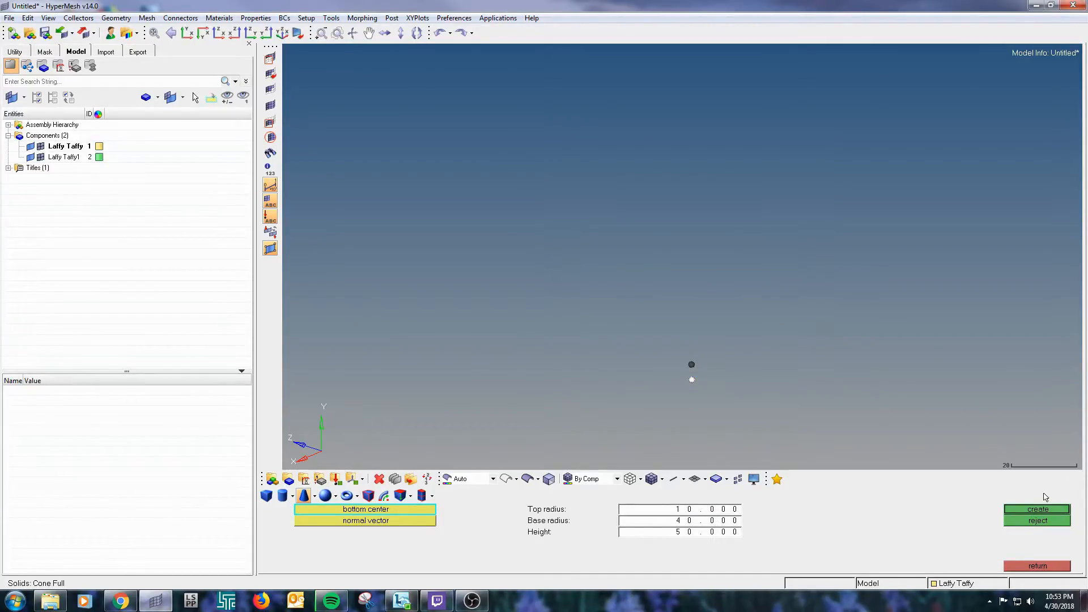
click(1038, 513)
ctrl+drag(702, 292, 667, 347)
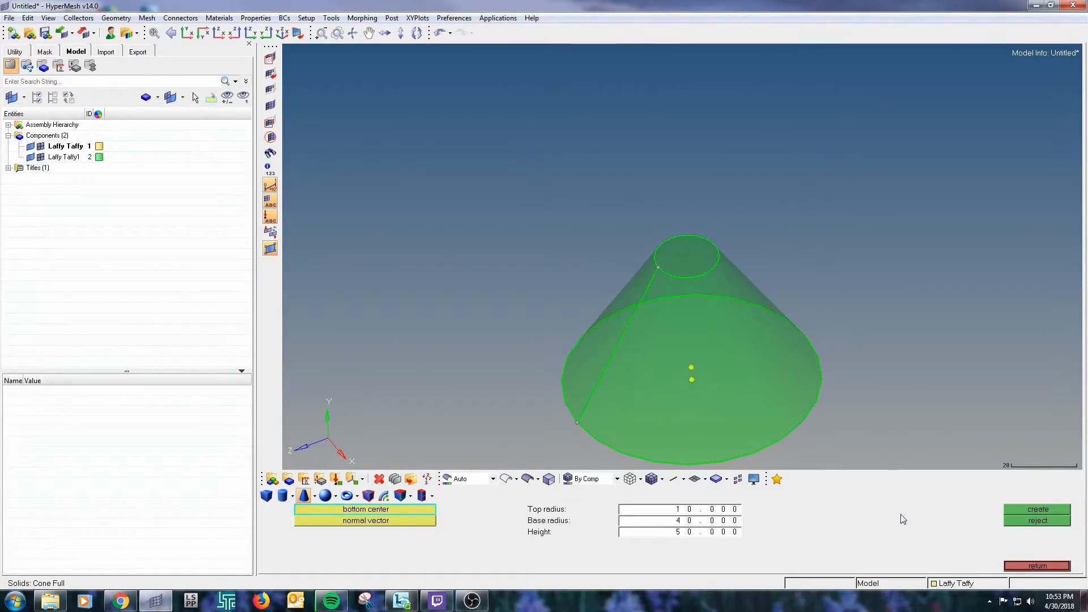
click(1026, 566)
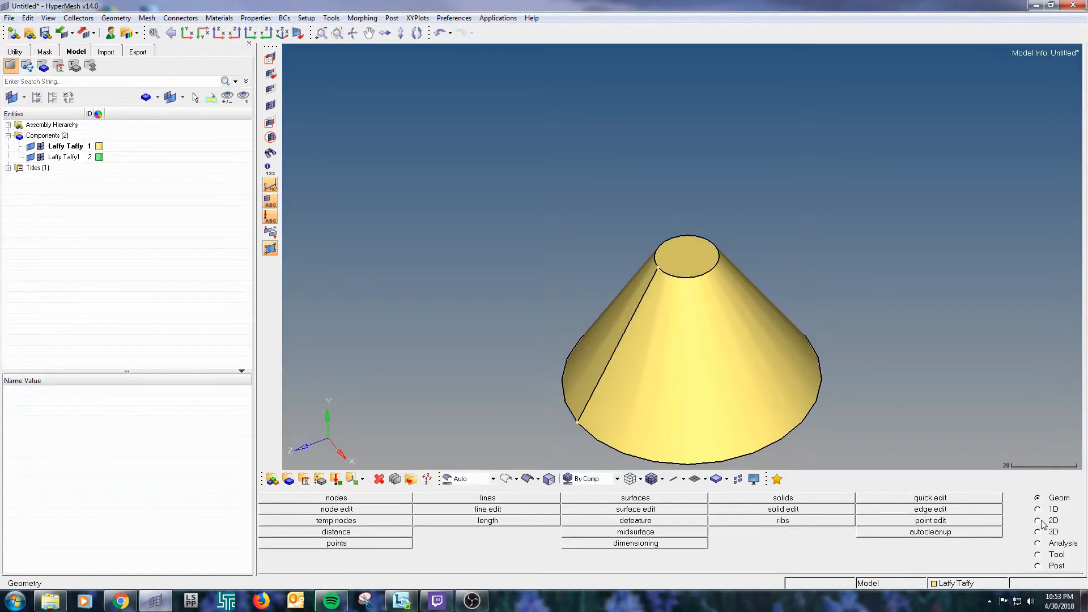
Step: Automesh only the cone's small top face with an element size of 2
click(1041, 522)
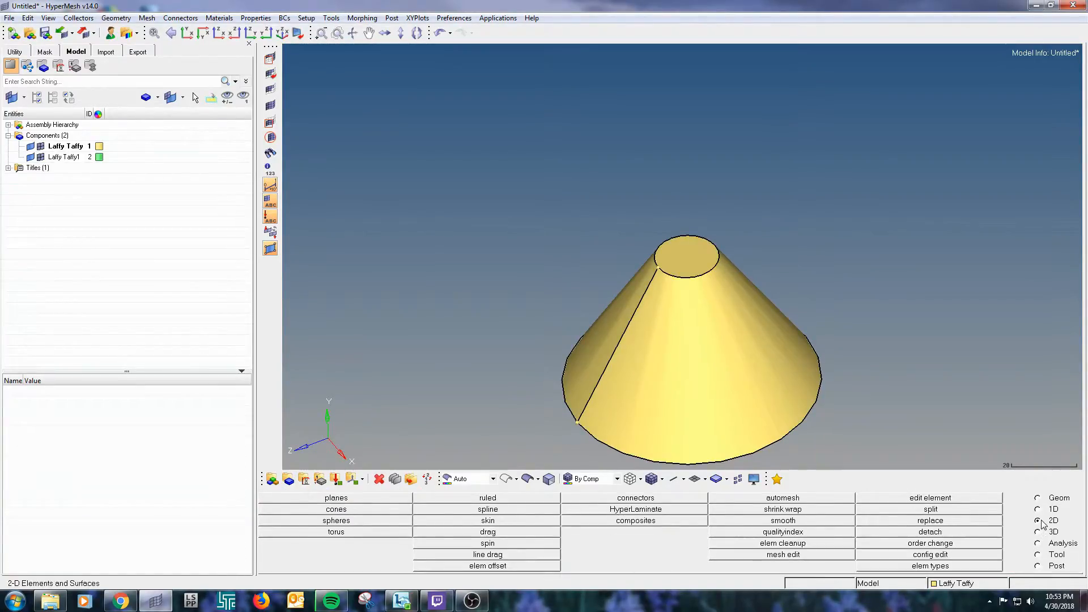
click(783, 498)
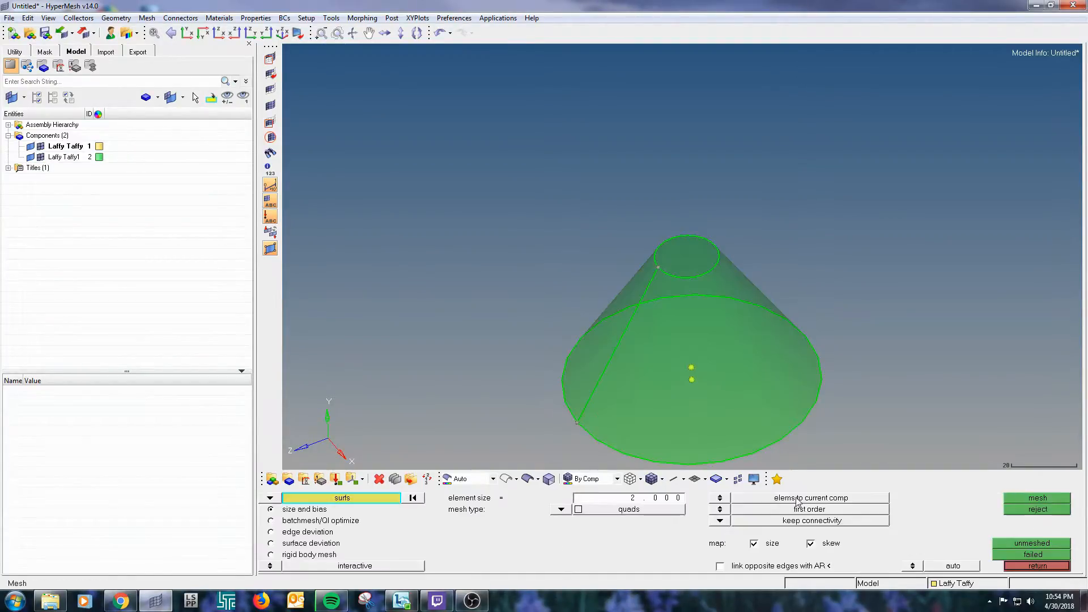
ctrl+drag(779, 336, 739, 366)
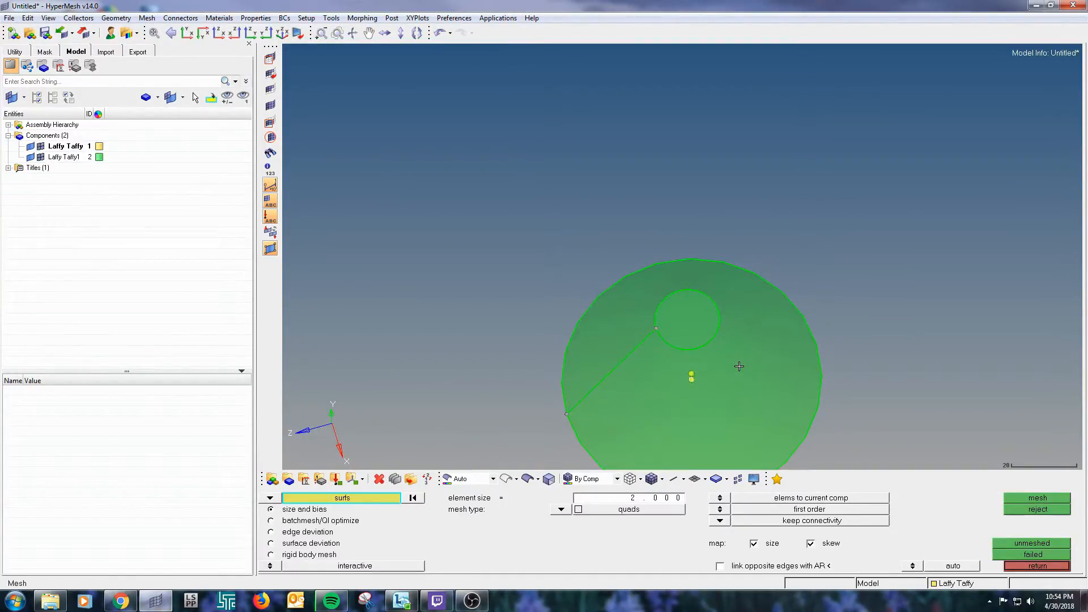
right_click(674, 336)
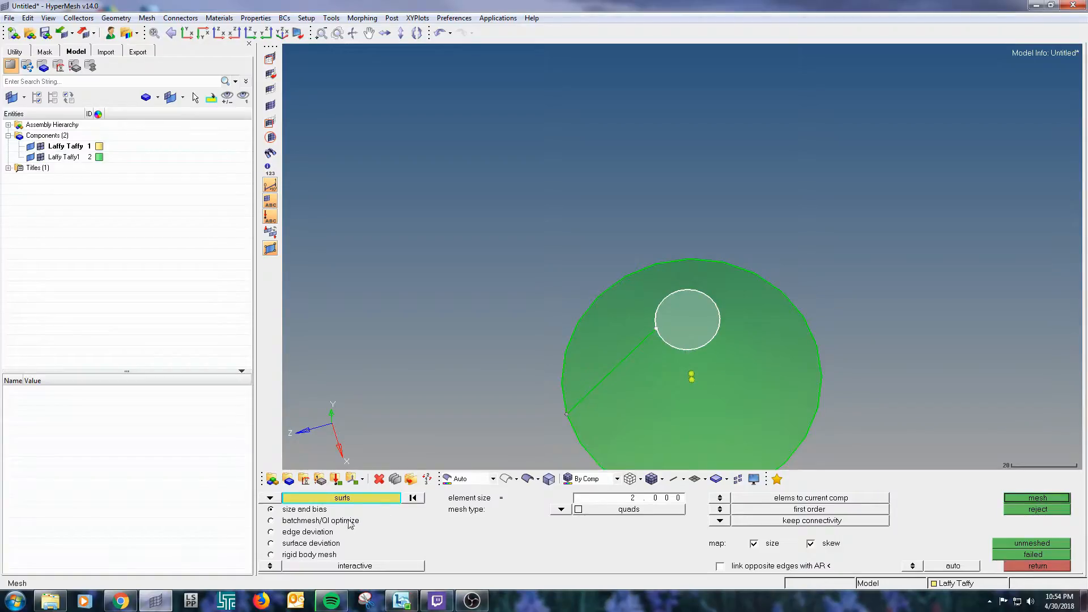
ctrl+drag(777, 349, 707, 319)
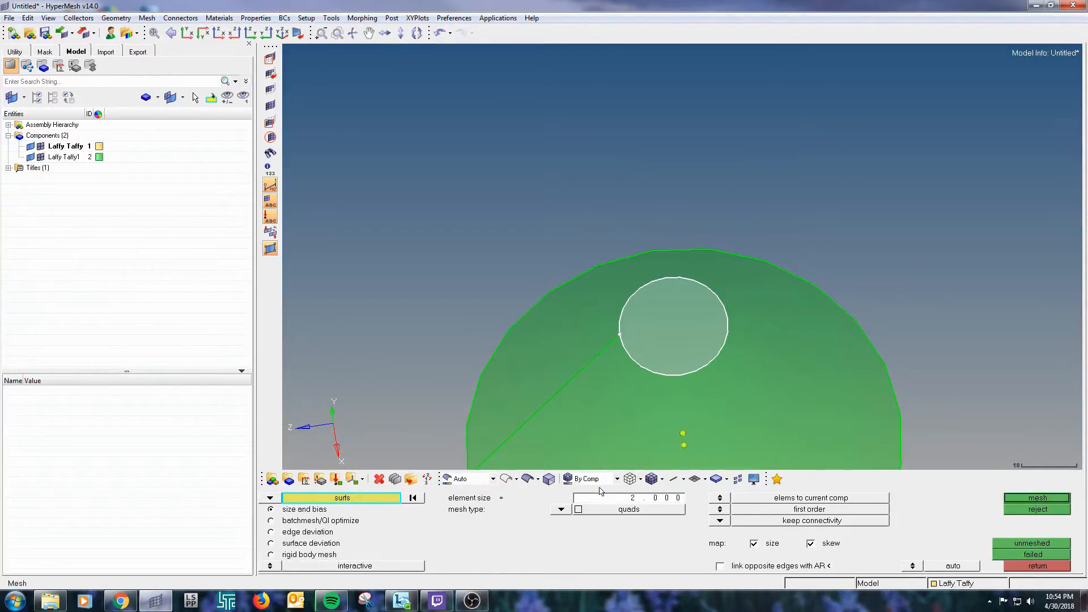
click(656, 499)
key(Return)
click(1032, 499)
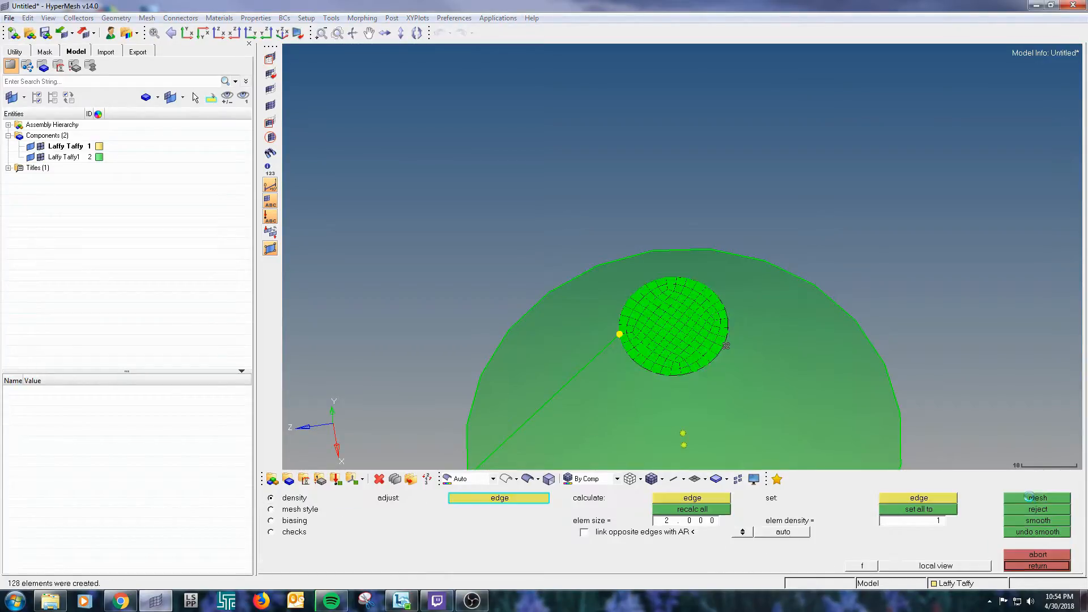
Step: Examine the element pattern and edge density of the mesh on the cone's top face
ctrl+scroll(660, 409, up, 3)
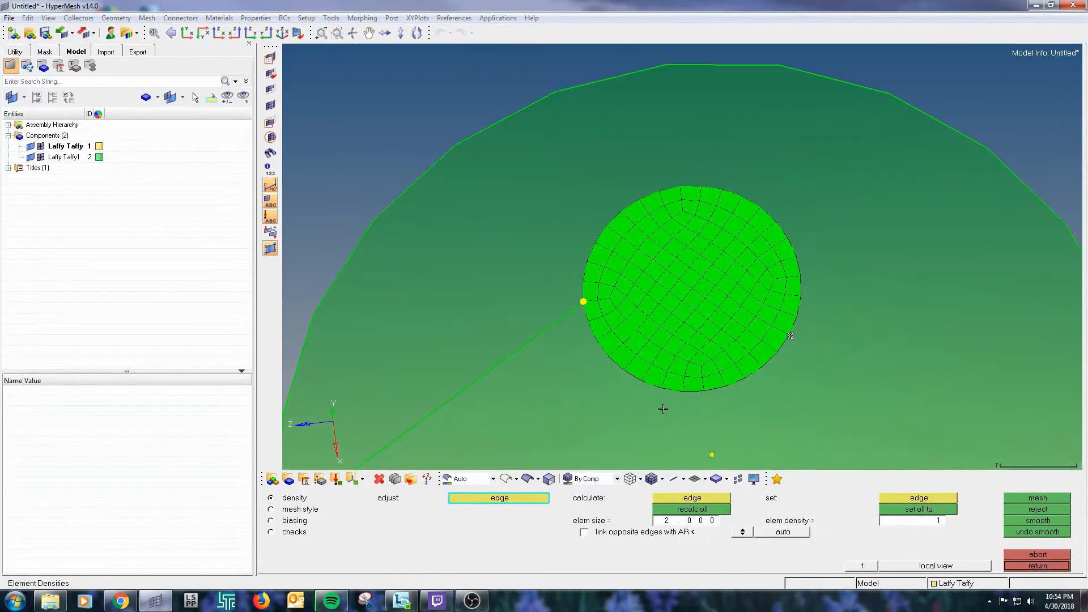
ctrl+drag(646, 319, 634, 257)
ctrl+scroll(624, 285, down, 3)
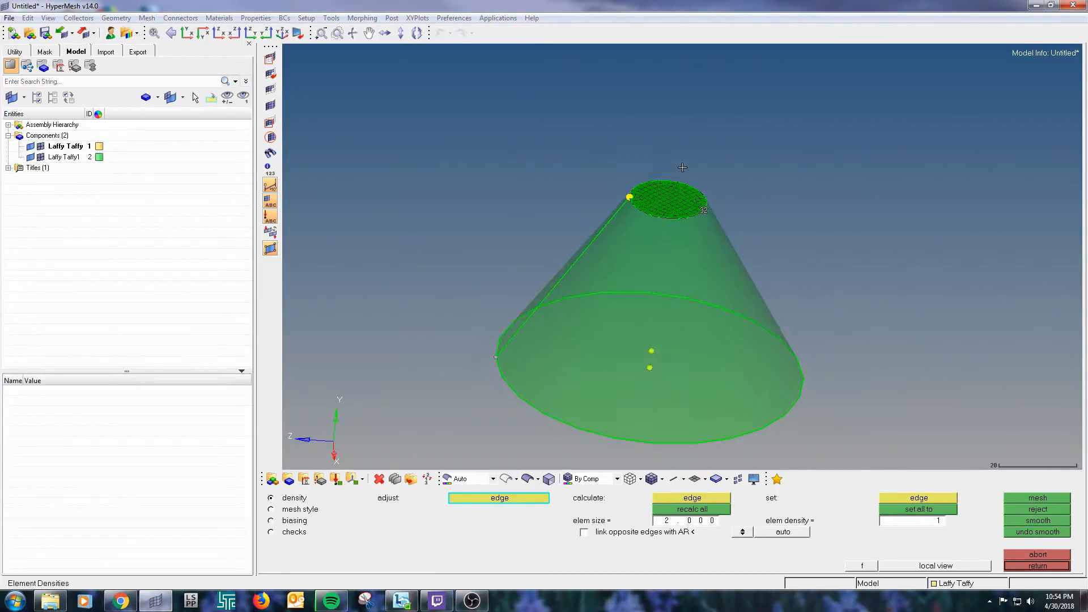
ctrl+scroll(682, 171, up, 3)
ctrl+drag(753, 311, 731, 298)
ctrl+scroll(541, 173, up, 2)
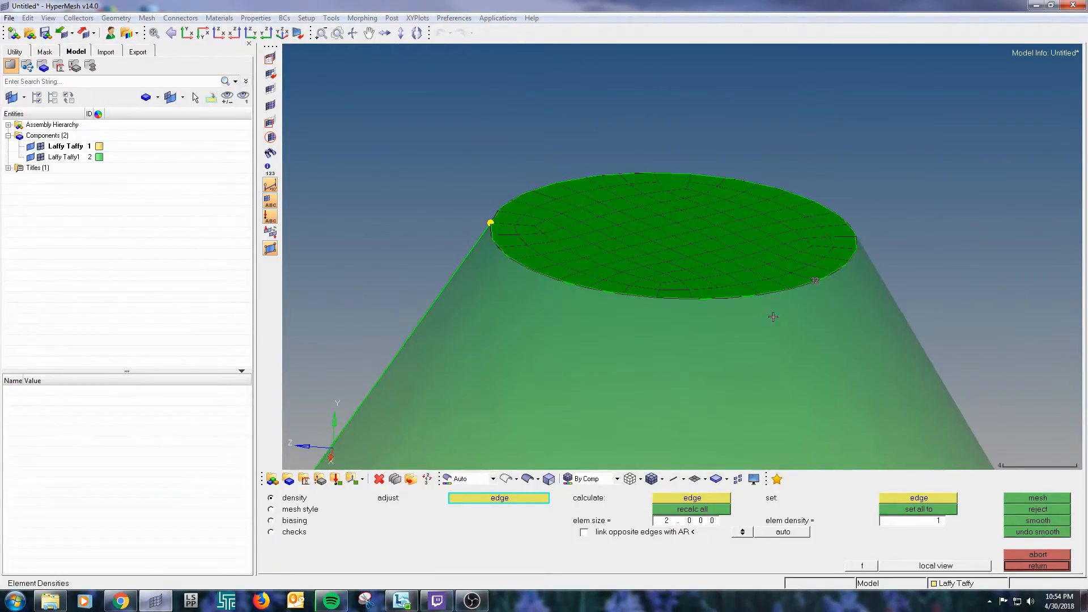
ctrl+drag(461, 303, 534, 339)
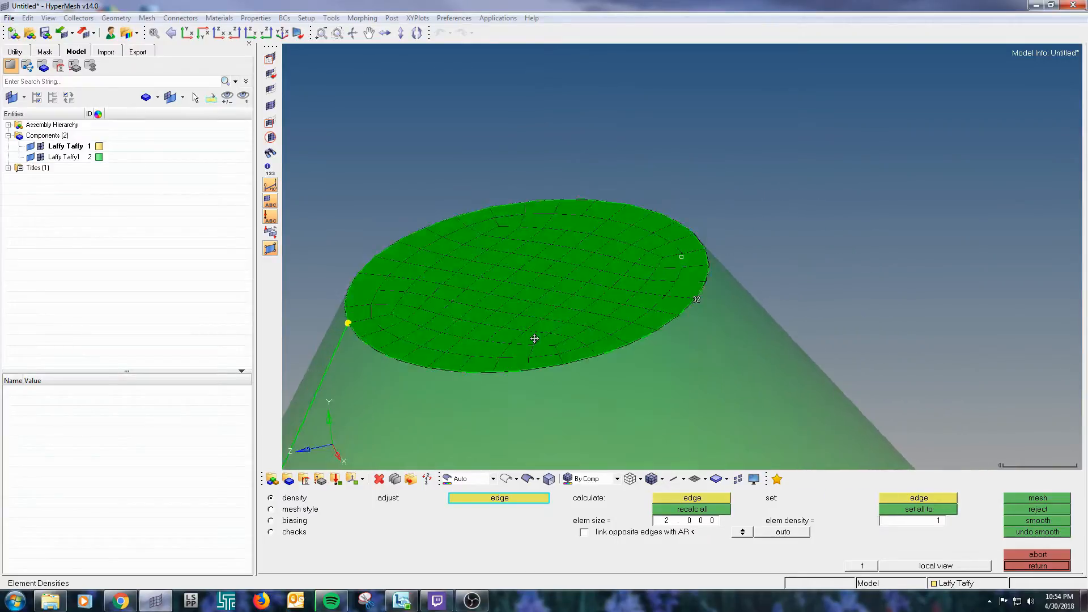
ctrl+scroll(760, 172, down, 4)
ctrl+drag(682, 187, 706, 225)
ctrl+drag(669, 334, 673, 370)
ctrl+scroll(655, 388, up, 3)
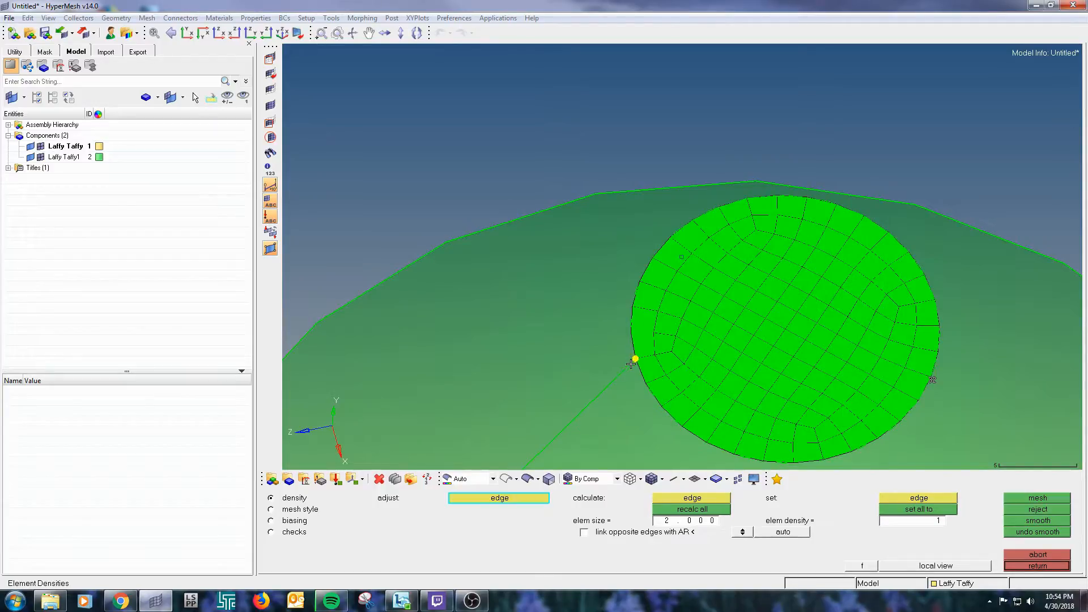
scroll(669, 366, down, 5)
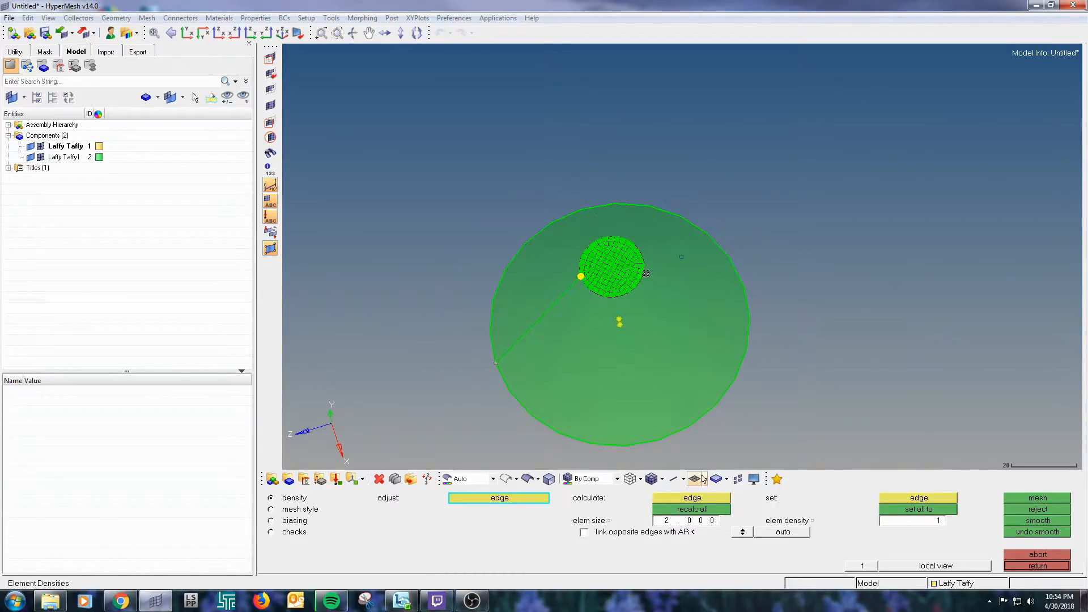
Step: Reject the mesh on the cone's small top face and return to the Automesh settings with the whole cone in view
scroll(606, 323, up, 3)
scroll(606, 323, up, 2)
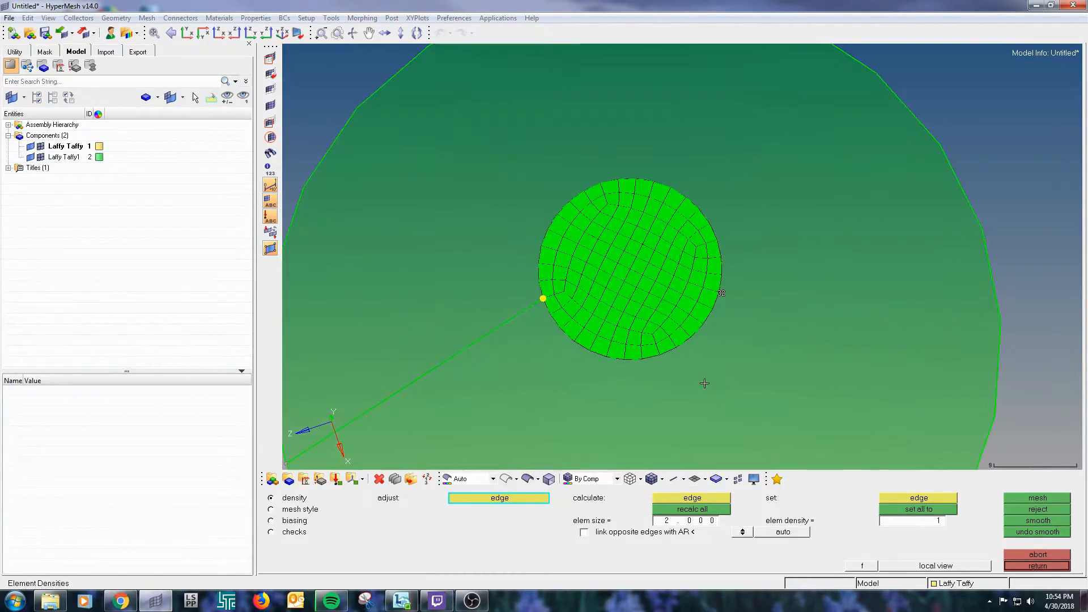
click(1012, 508)
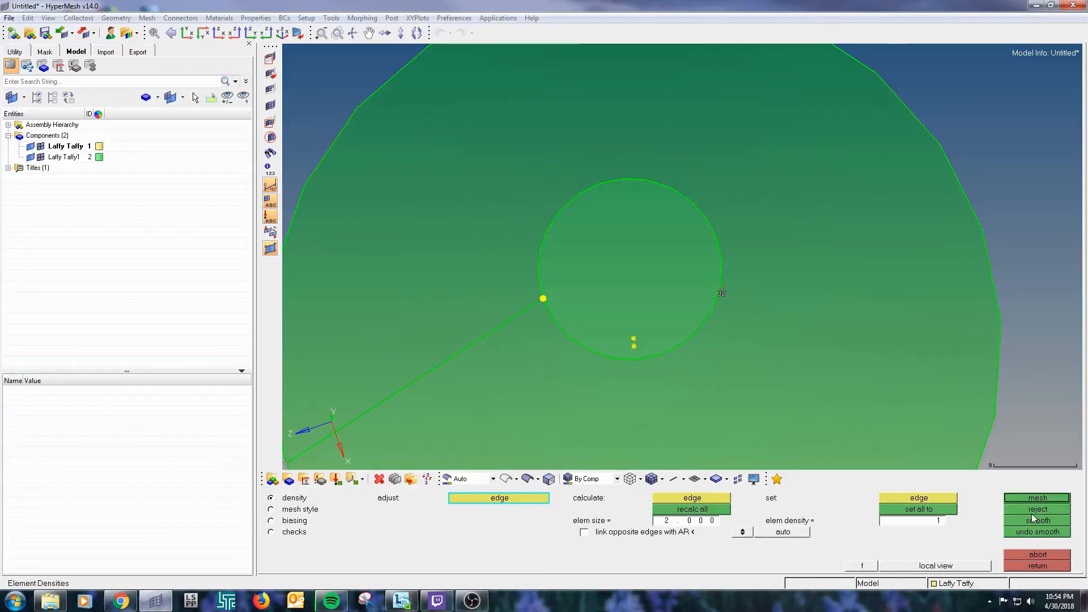
click(1037, 565)
ctrl+drag(637, 375, 639, 333)
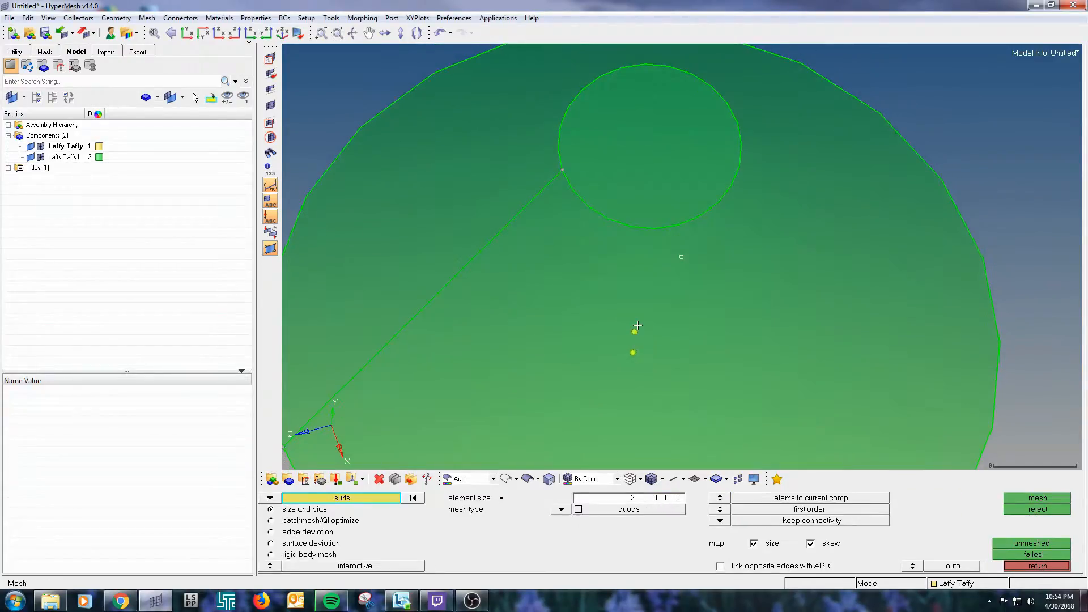
ctrl+scroll(639, 326, down, 3)
ctrl+drag(637, 374, 567, 267)
Step: Review the entity types that Automesh can work on, keeping surfs selected
click(269, 499)
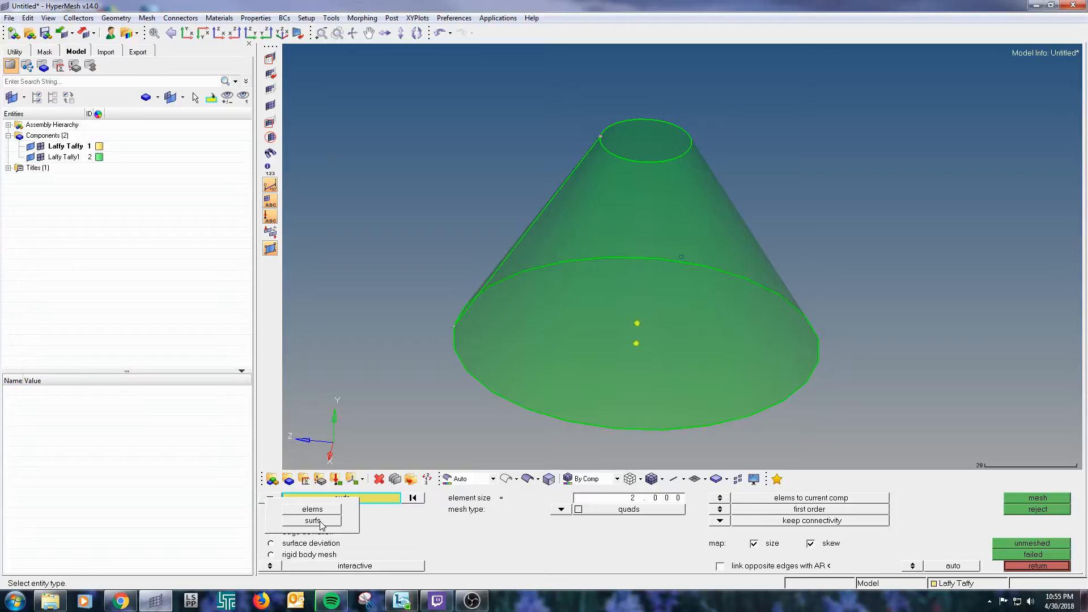
click(320, 522)
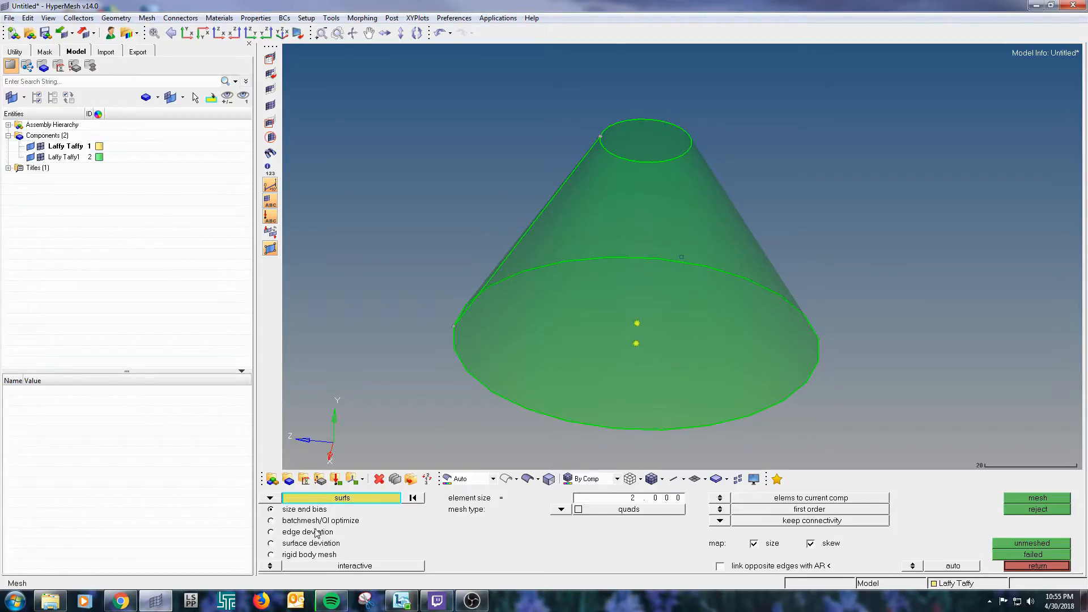
click(276, 499)
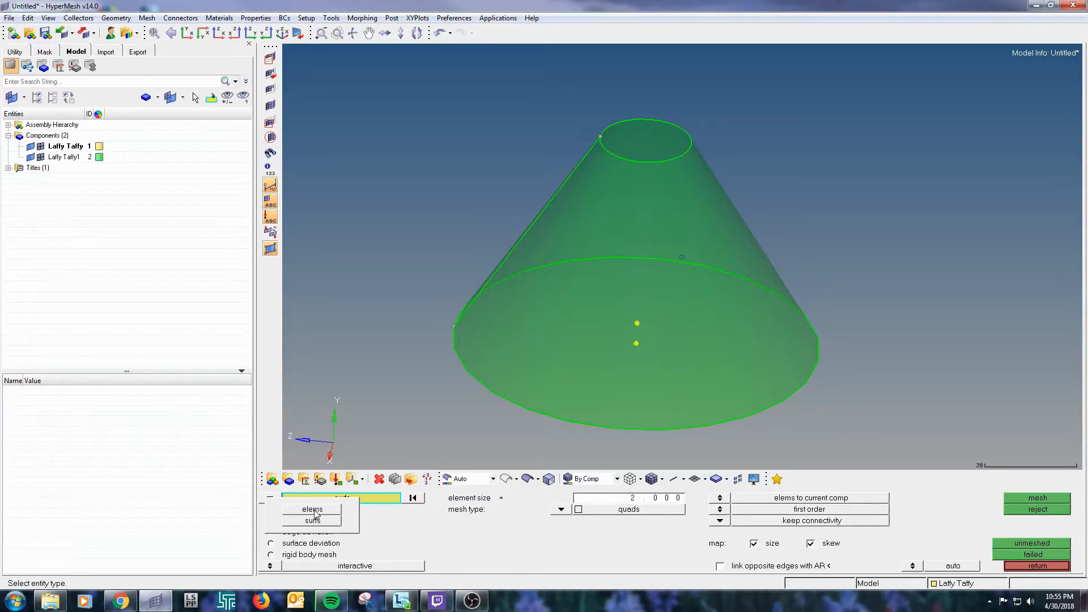
click(313, 520)
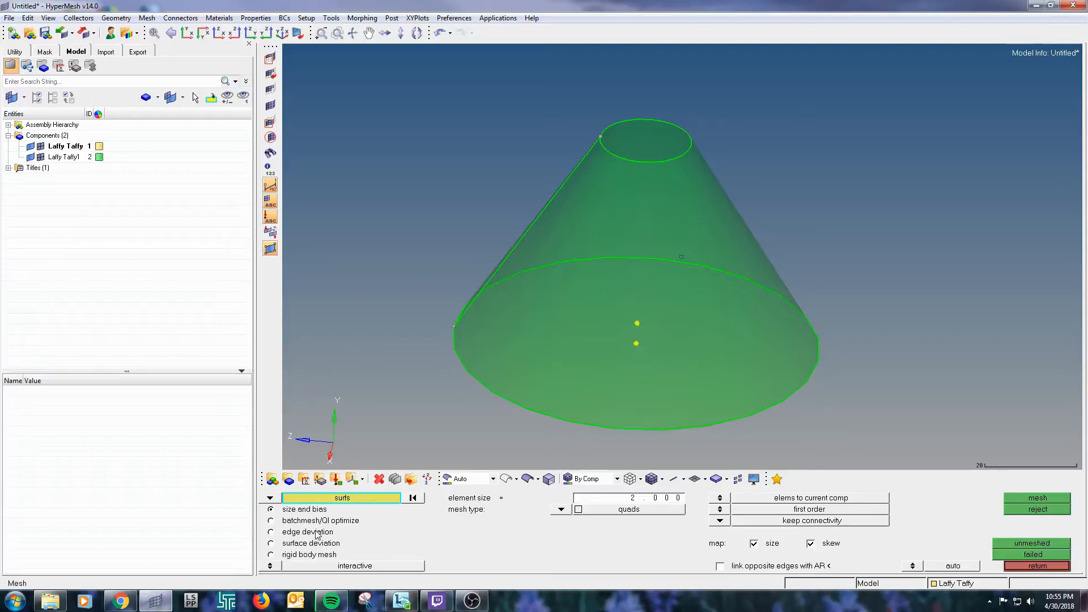
Step: Look through the batchmesh/QI optimize, edge deviation, surface deviation and rigid body mesh settings, returning to size and bias
click(273, 521)
click(273, 532)
click(273, 543)
click(273, 554)
click(272, 544)
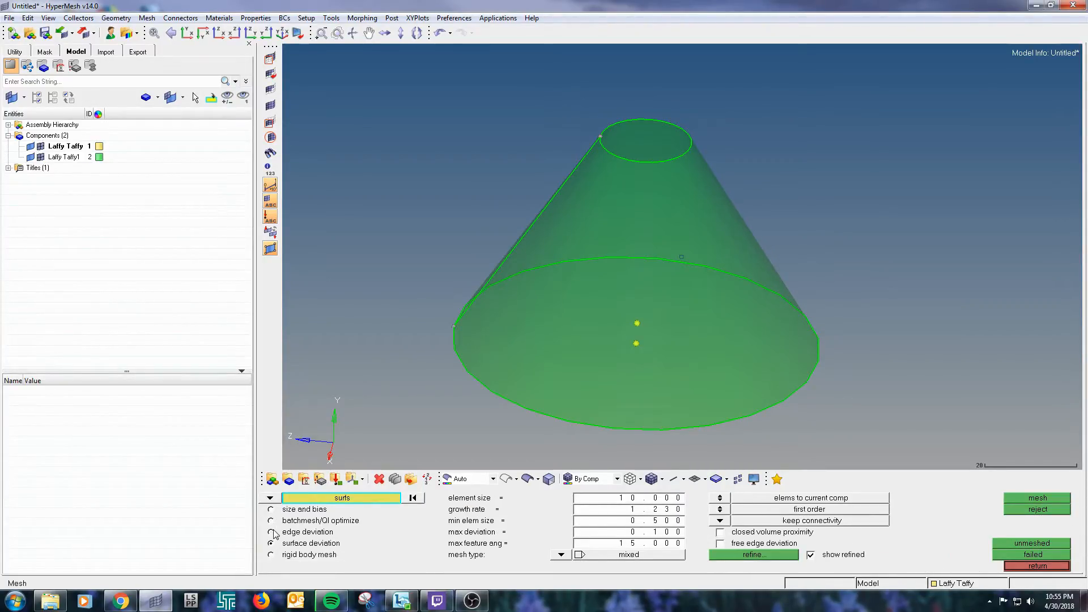
click(273, 532)
click(272, 521)
click(272, 509)
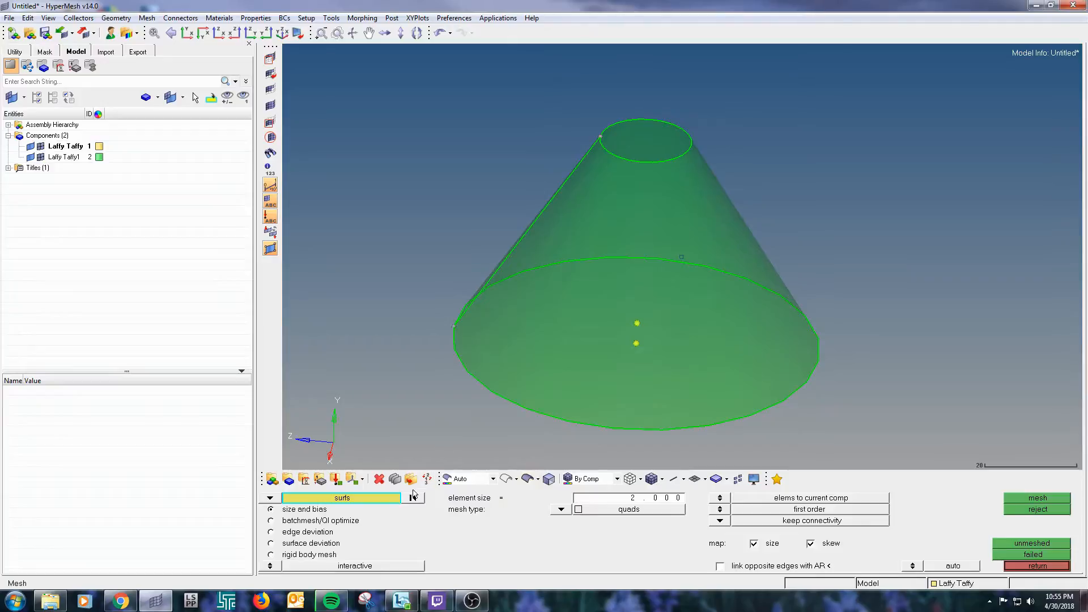
Step: Try a quads mesh with element size 2 on the cone's small top face, inspect it and reject it
click(646, 152)
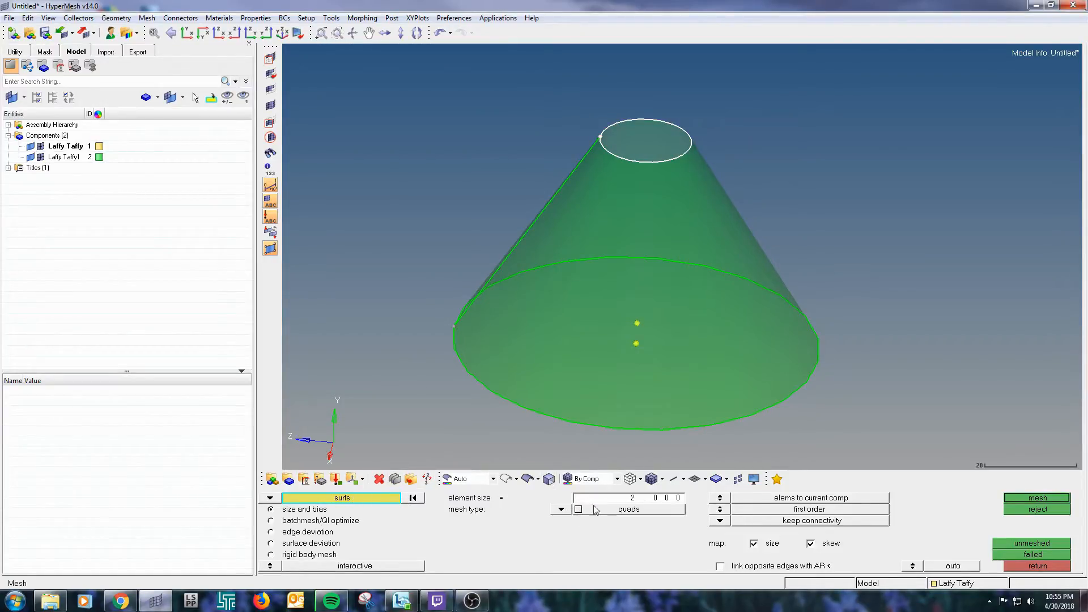
click(611, 500)
click(1009, 497)
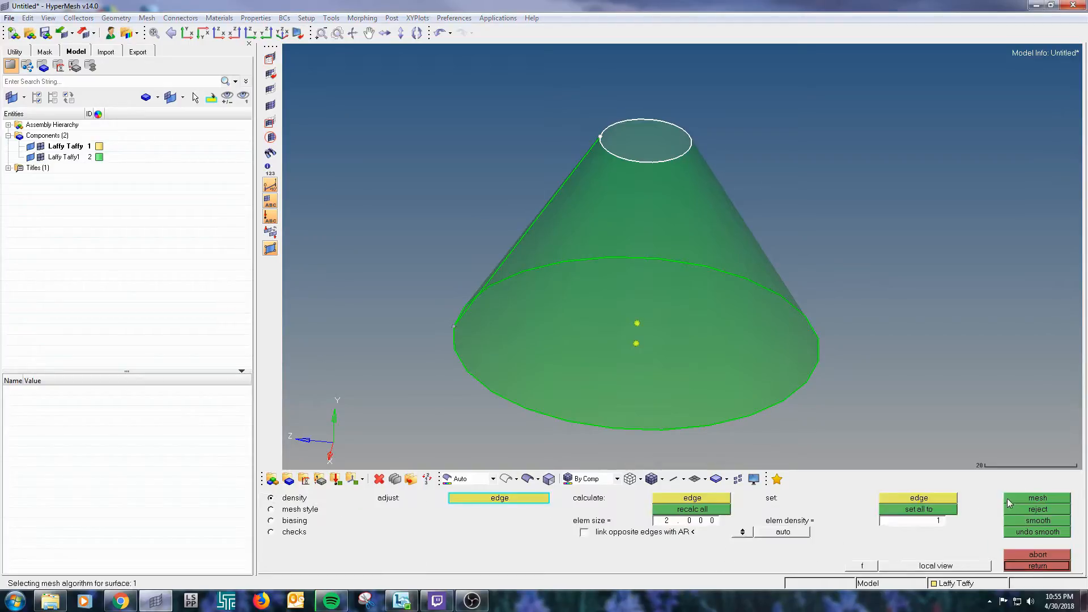
ctrl+drag(658, 207, 641, 235)
ctrl+scroll(641, 236, up, 4)
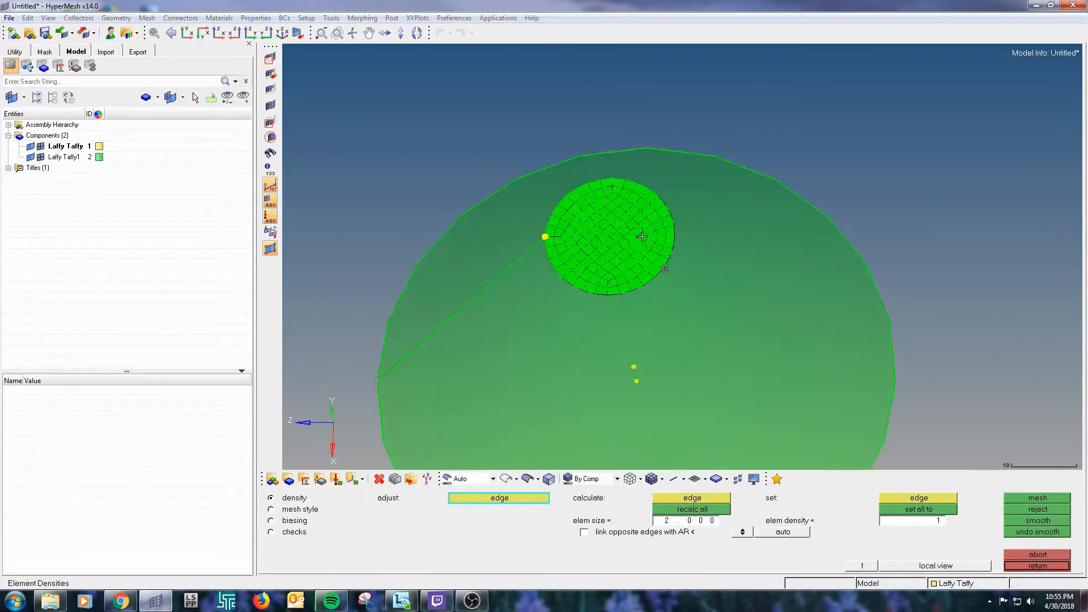
click(1041, 511)
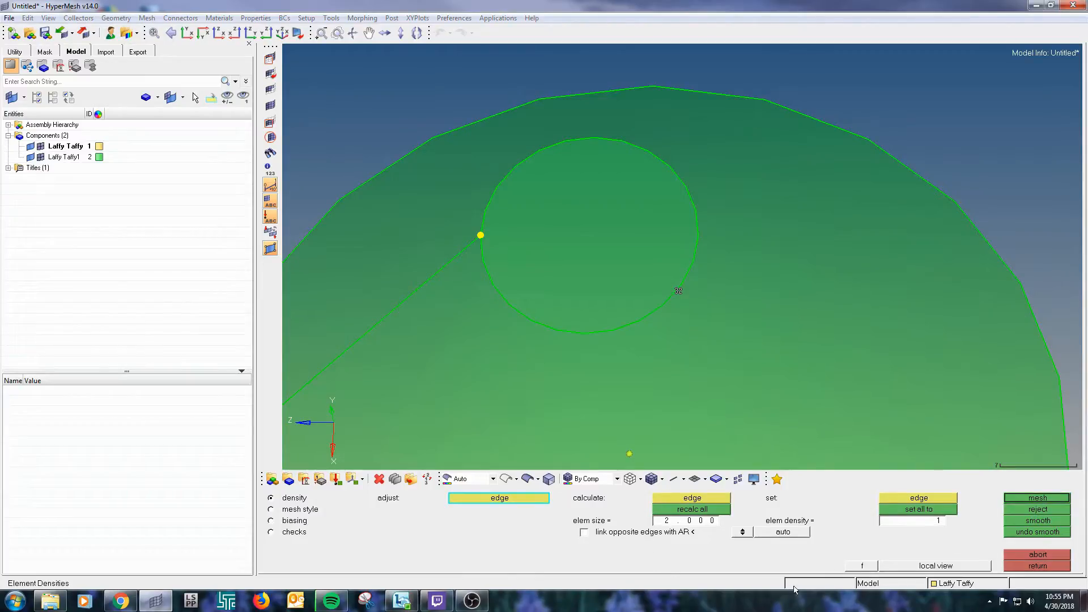
click(1038, 565)
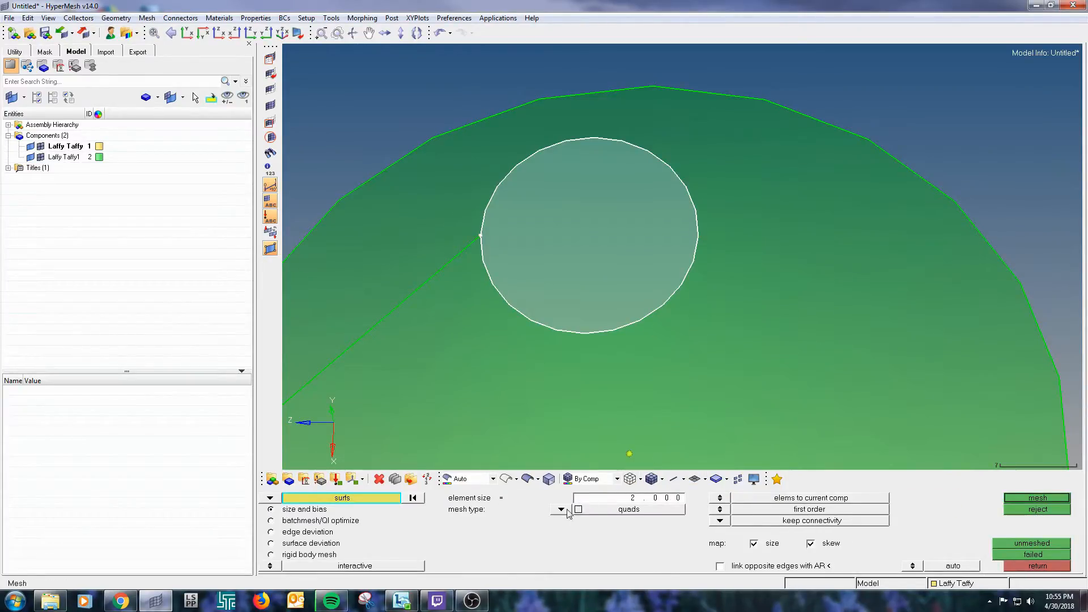
Step: Try a trias mesh with element size 2 on the cone's small top face, inspect it and reject it
click(561, 509)
click(543, 521)
click(1031, 500)
ctrl+drag(583, 289, 597, 254)
ctrl+right_drag(668, 173, 647, 266)
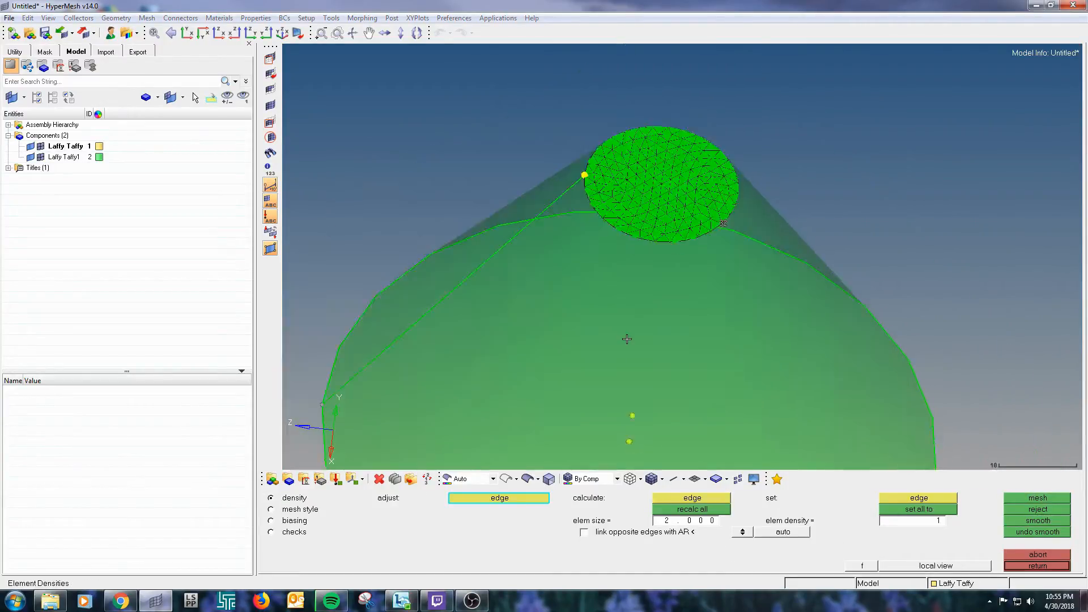
ctrl+scroll(652, 295, up, 2)
ctrl+scroll(665, 332, down, 4)
click(1035, 510)
click(1026, 565)
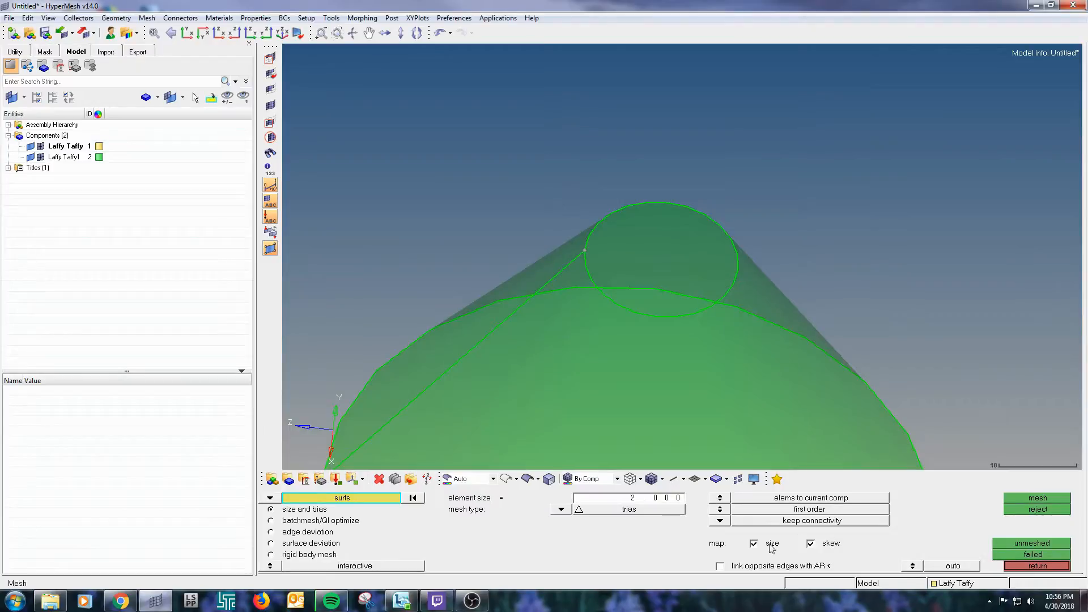
Step: Set the mesh type back to quads and keep the element destination at elems to current comp
click(571, 511)
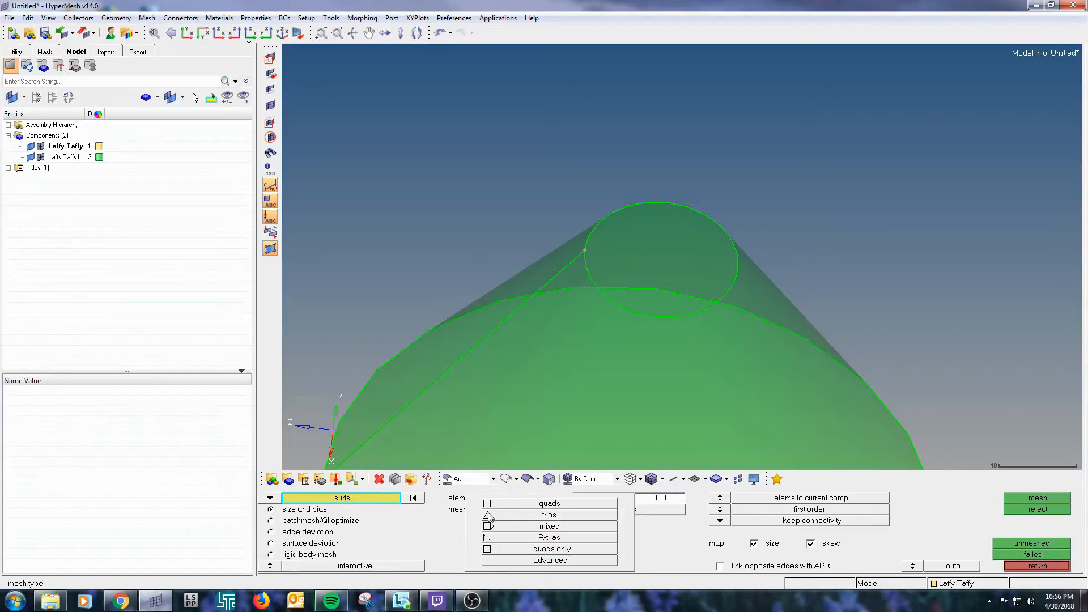
click(558, 515)
click(563, 510)
click(525, 510)
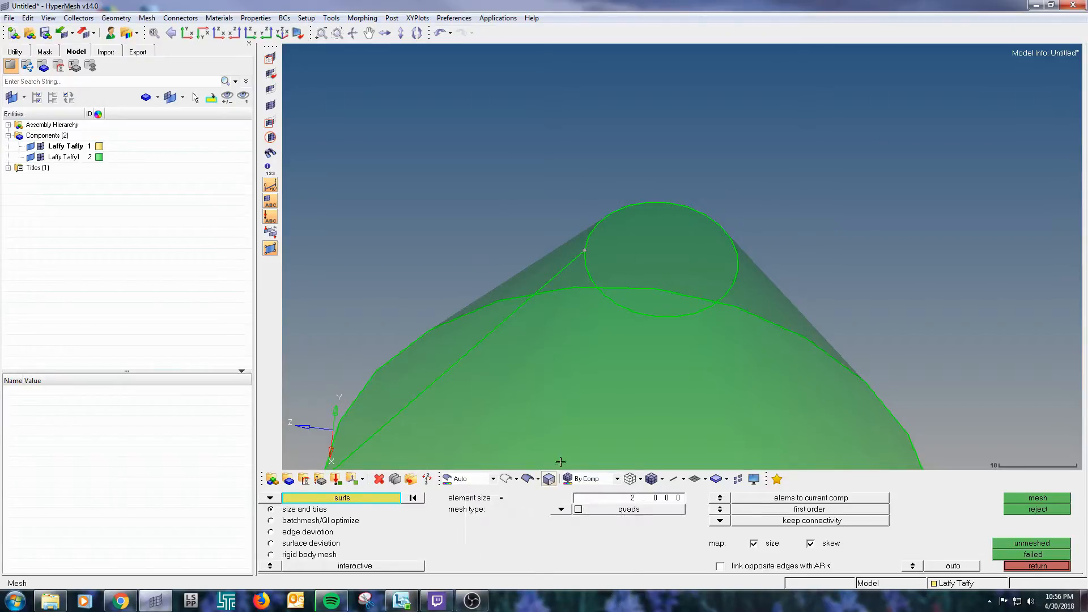
click(646, 248)
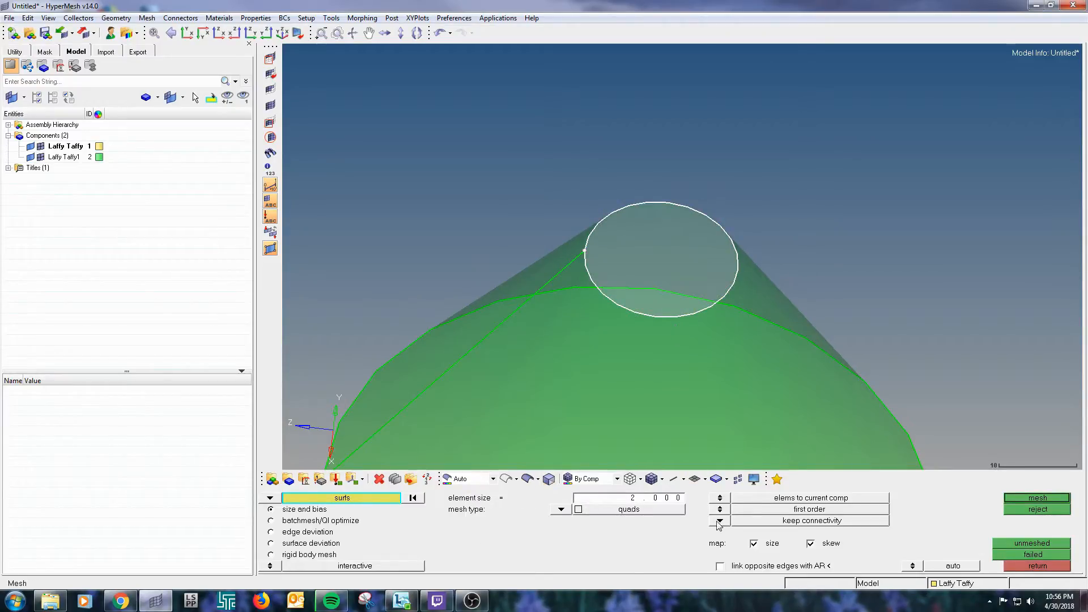
click(720, 497)
click(720, 497)
Step: Make Laffy Taffy1 the current component
right_click(62, 157)
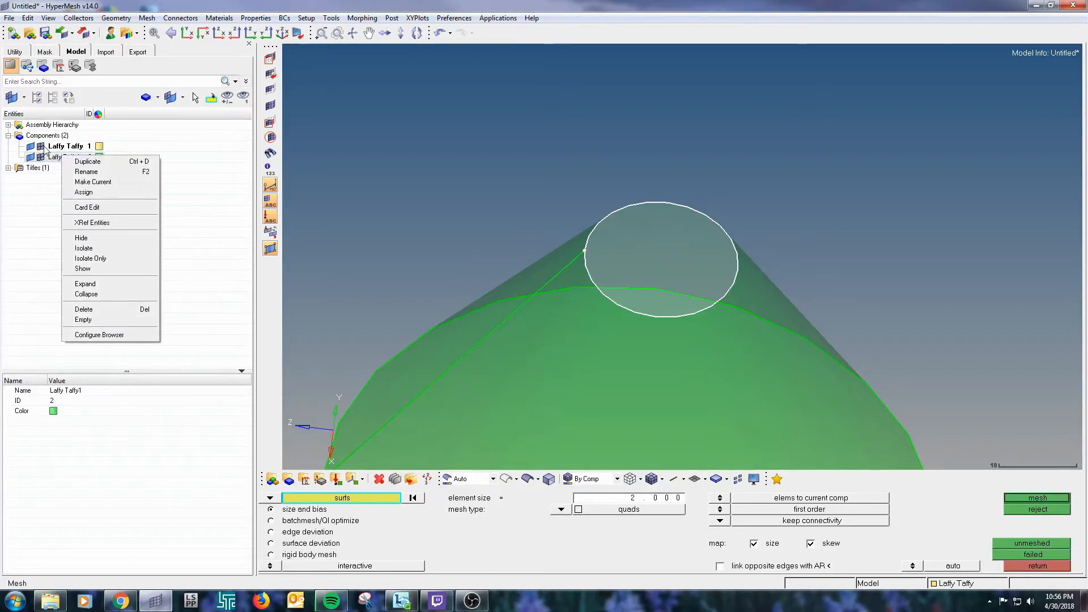
click(140, 141)
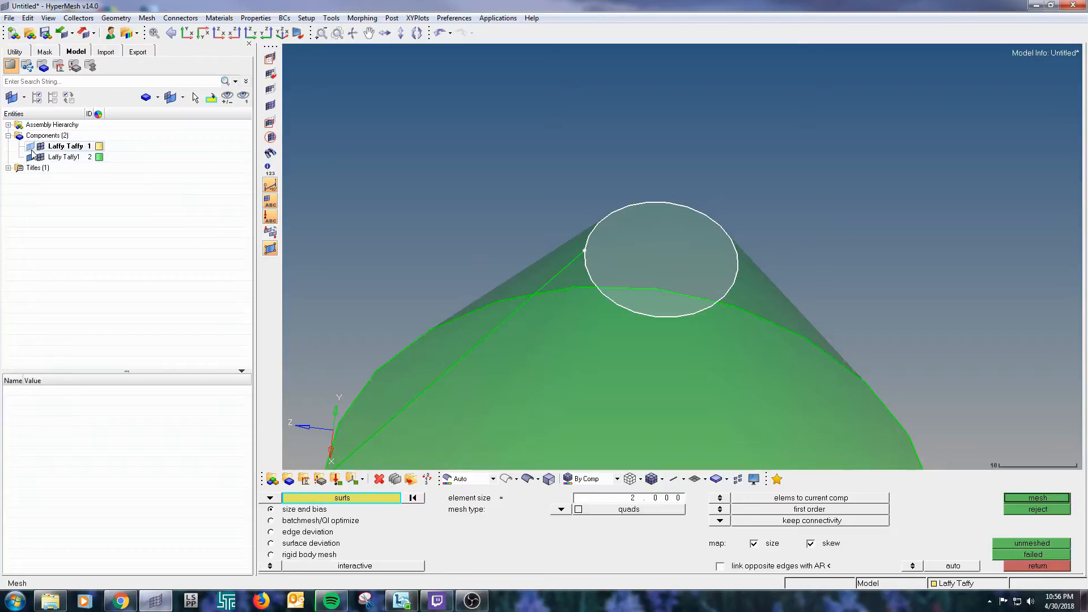
right_click(61, 156)
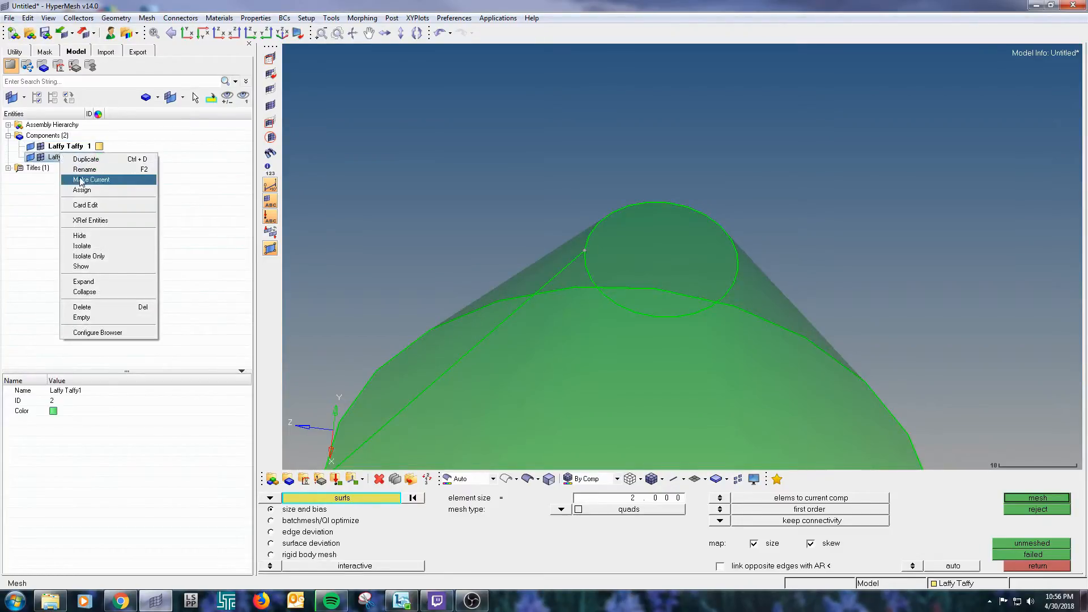
click(92, 178)
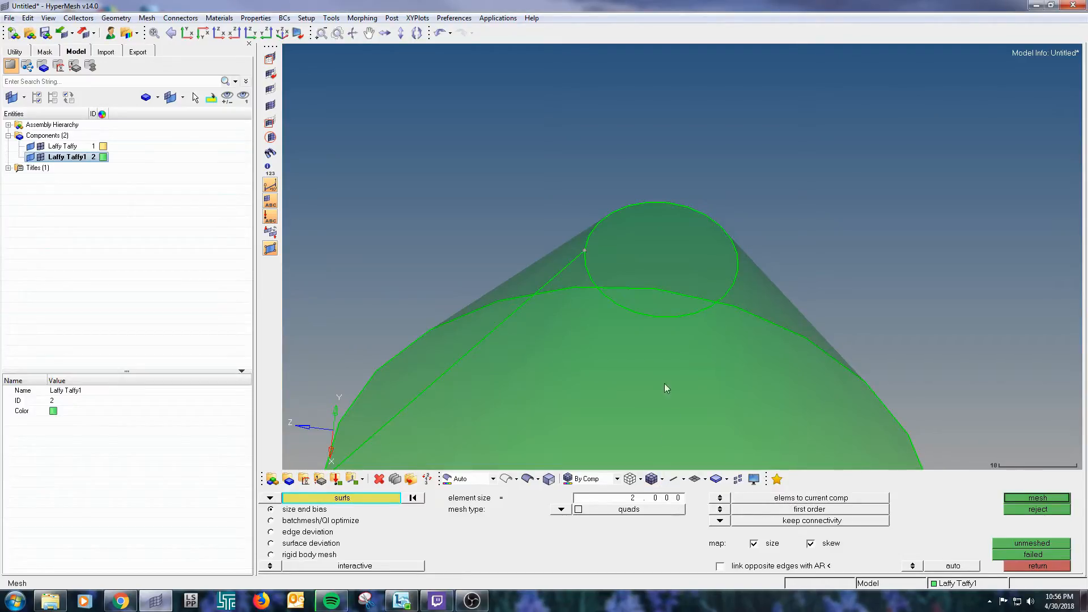
Step: Automesh the cone's top face with quads of size 2 into Laffy Taffy1 and display the elements shaded
click(628, 278)
click(1037, 498)
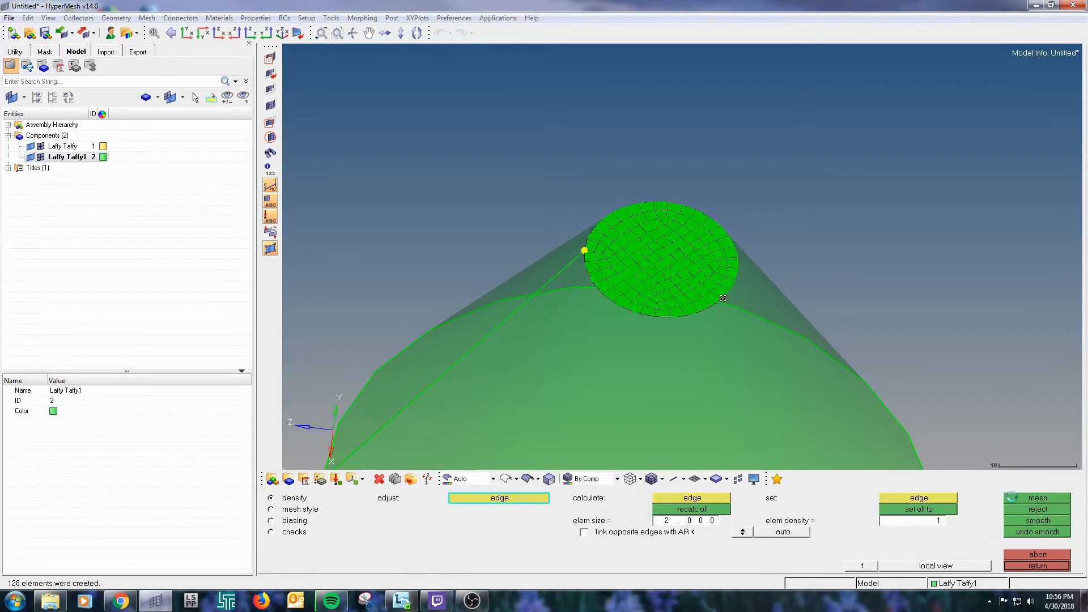
click(1046, 566)
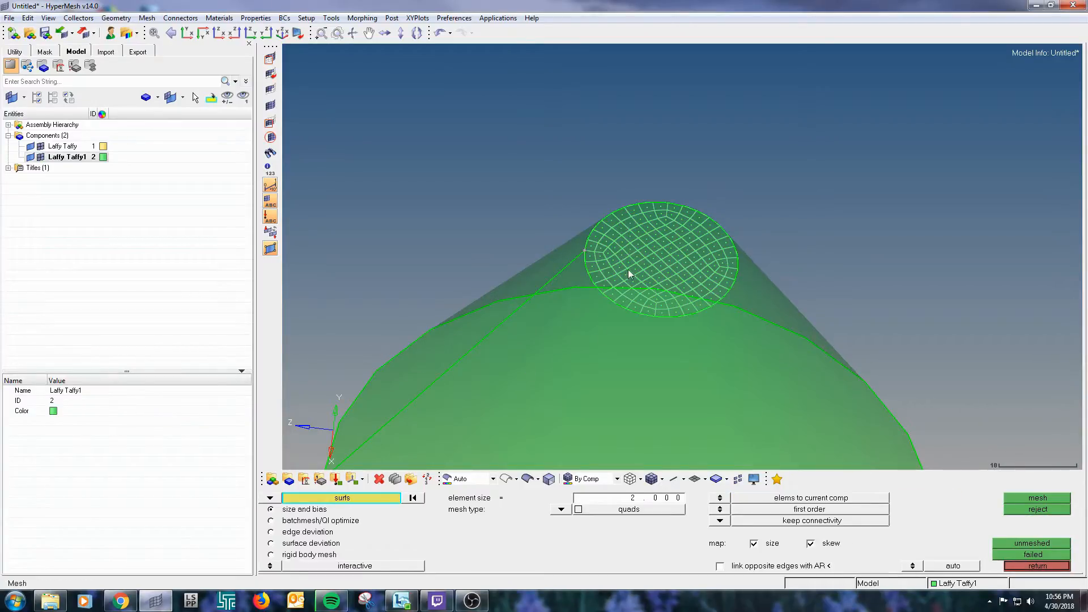
click(651, 481)
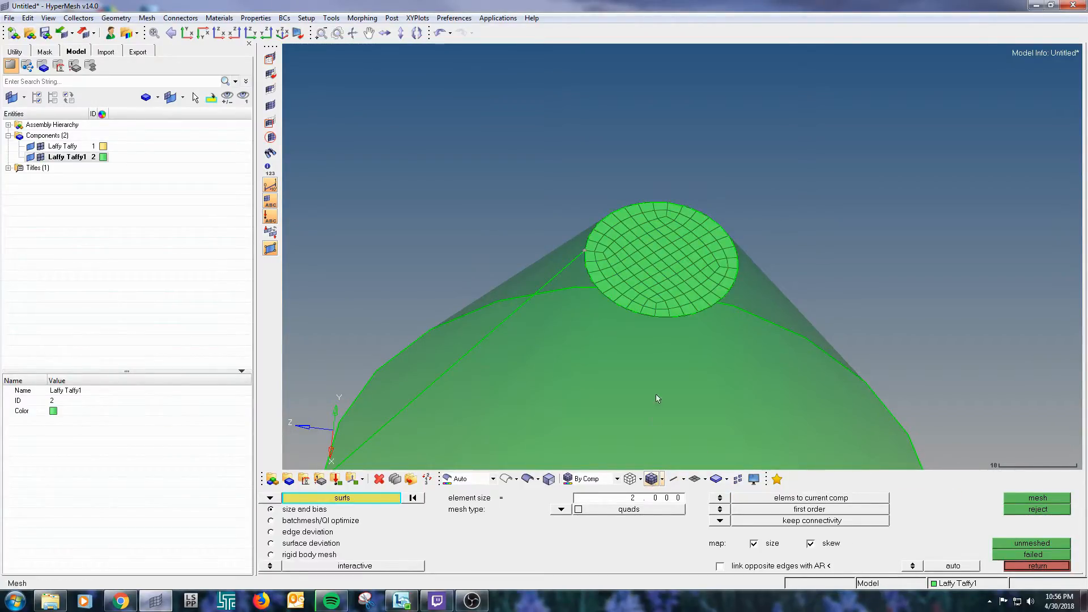
click(1037, 566)
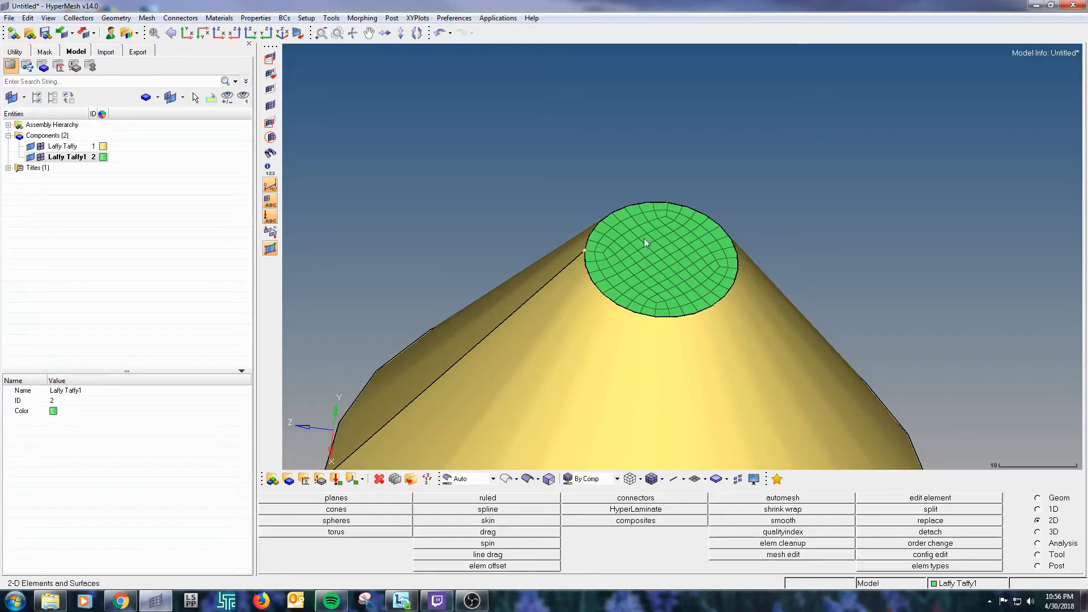
click(59, 158)
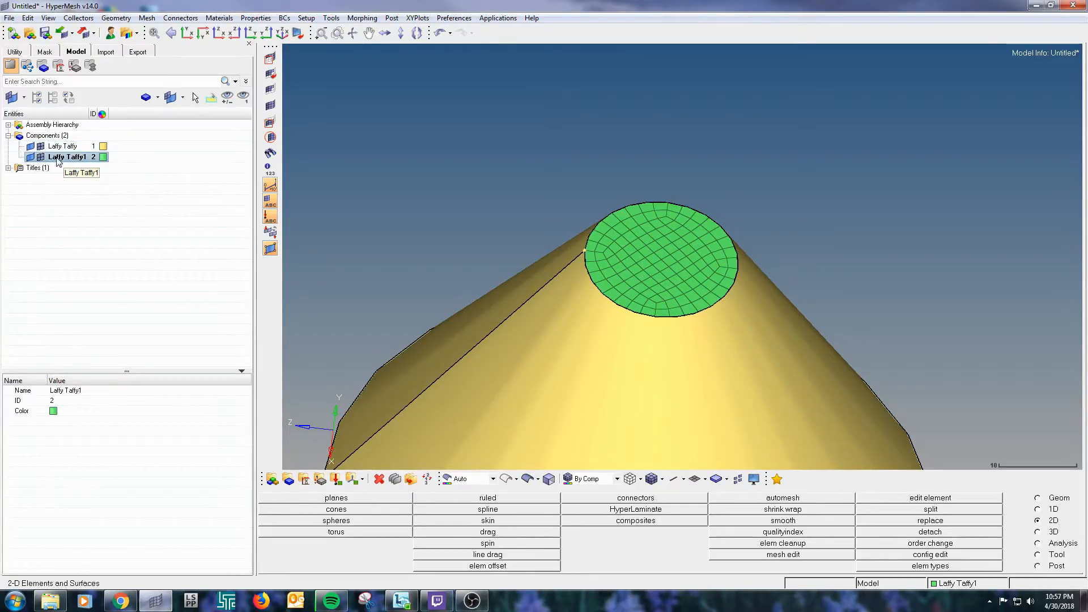
Step: Reopen Automesh, set the element destination to elems to surf comp and choose keep connectivity
click(787, 498)
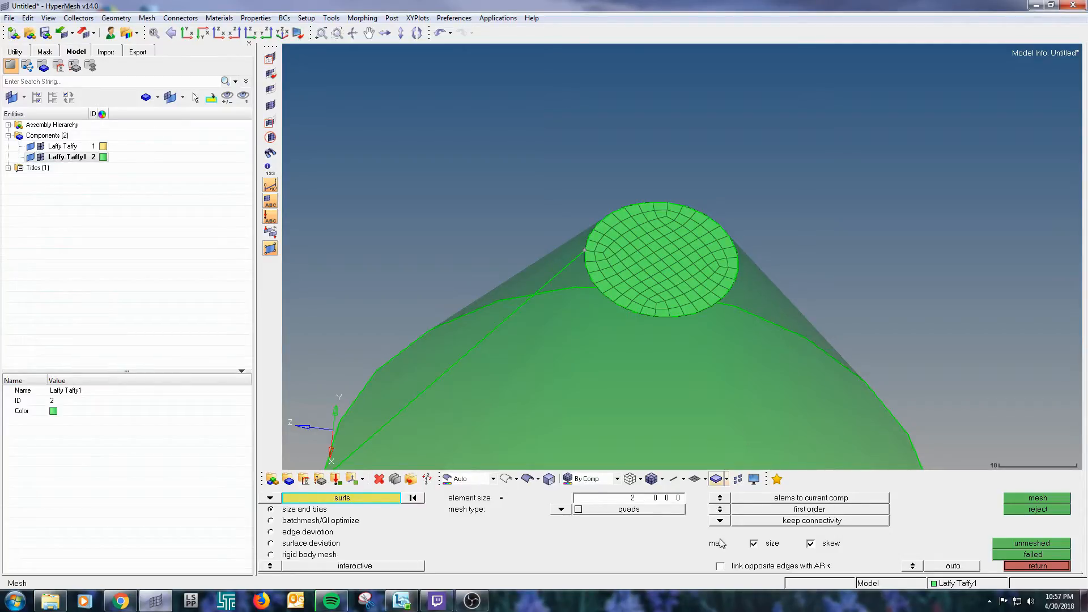
click(720, 498)
click(51, 148)
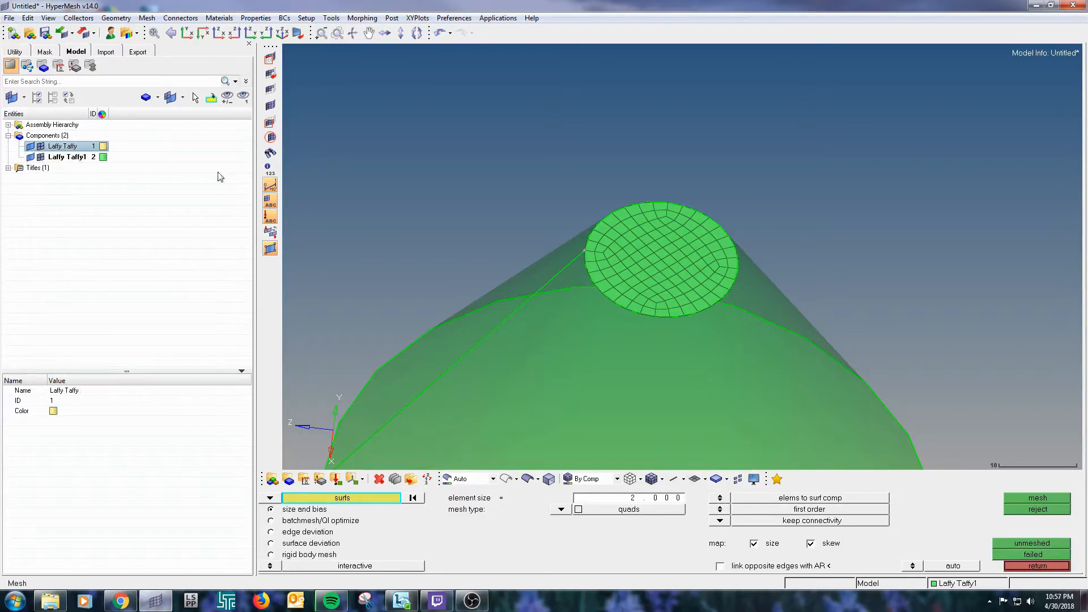
click(68, 158)
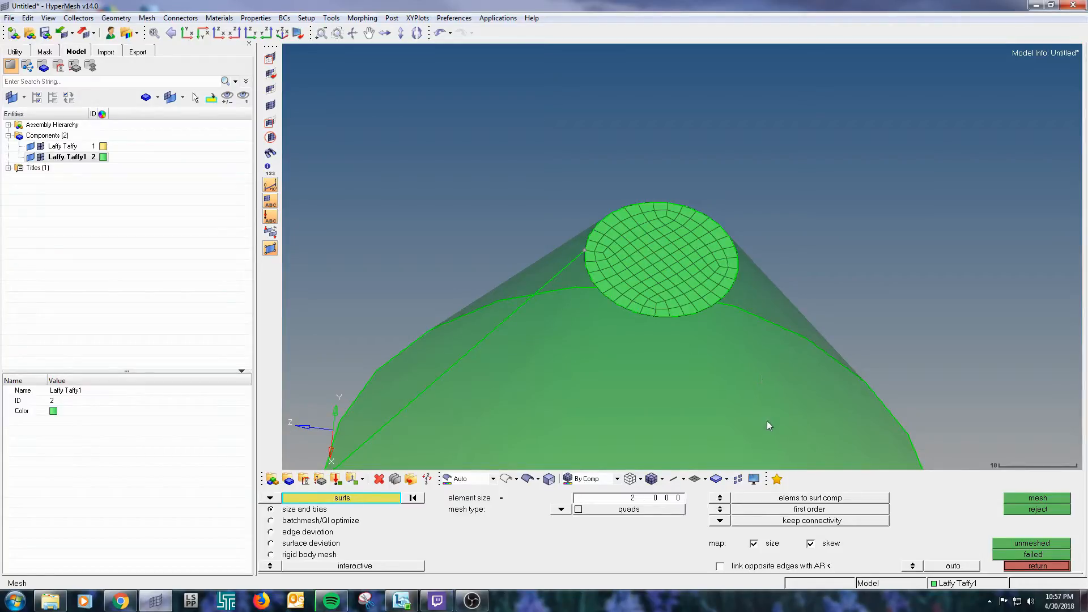
click(721, 521)
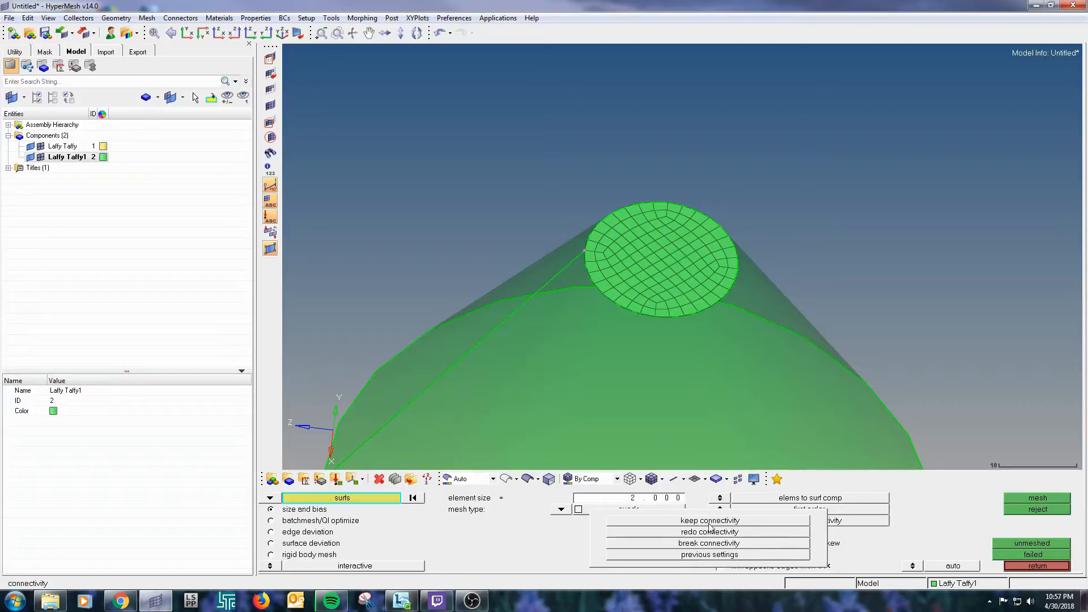
click(710, 522)
Step: Switch the destination back to the current component, automesh the cone's surfaces with quads of size 2 and inspect the mesh
middle_click(641, 384)
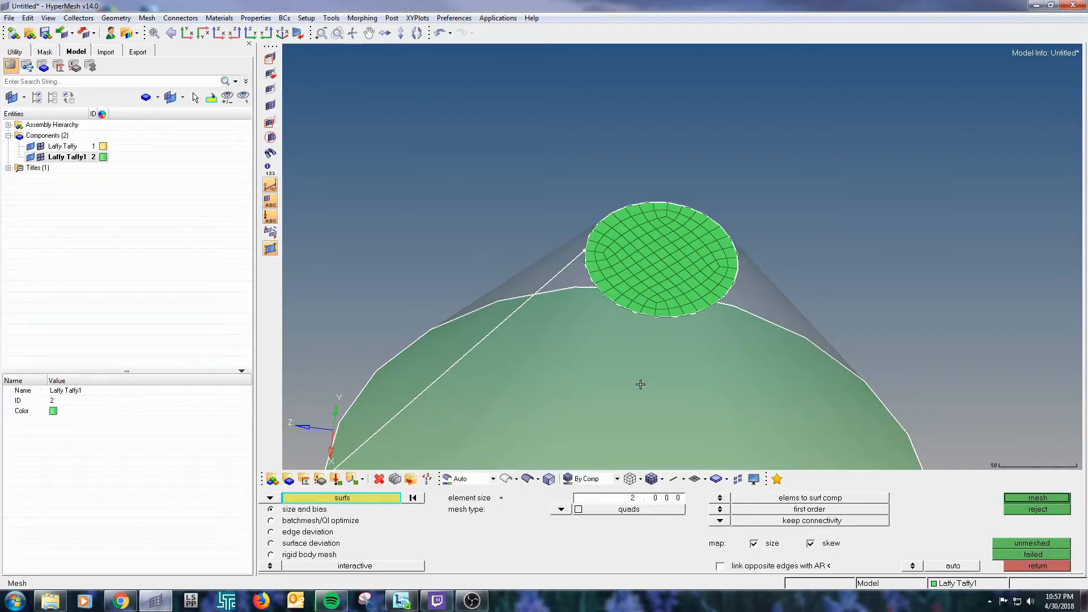
click(720, 498)
click(1012, 498)
scroll(652, 272, up, 2)
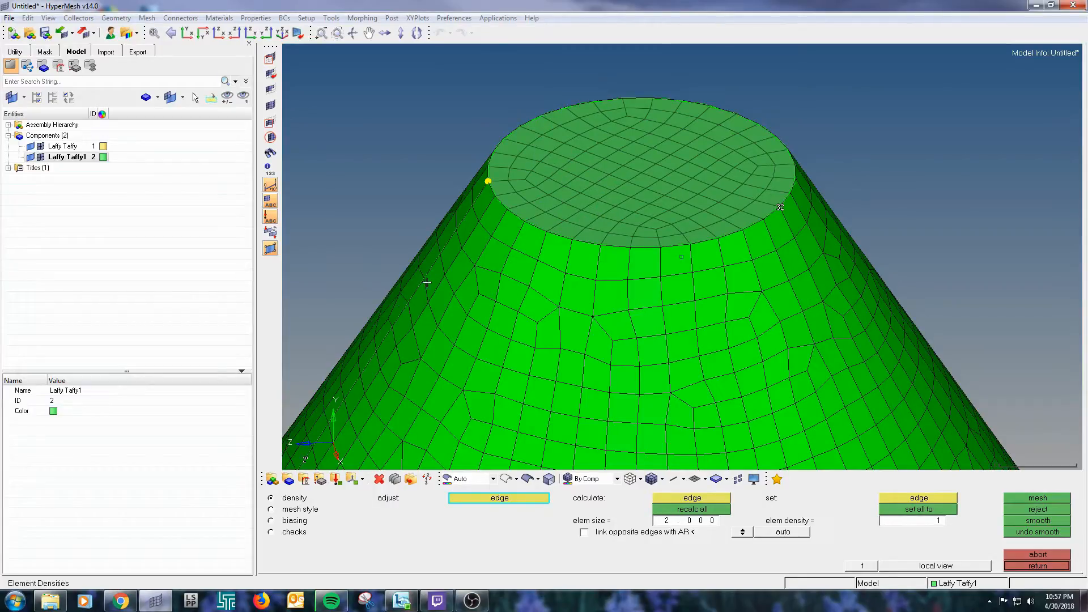
ctrl+scroll(532, 248, down, 2)
ctrl+drag(512, 311, 675, 335)
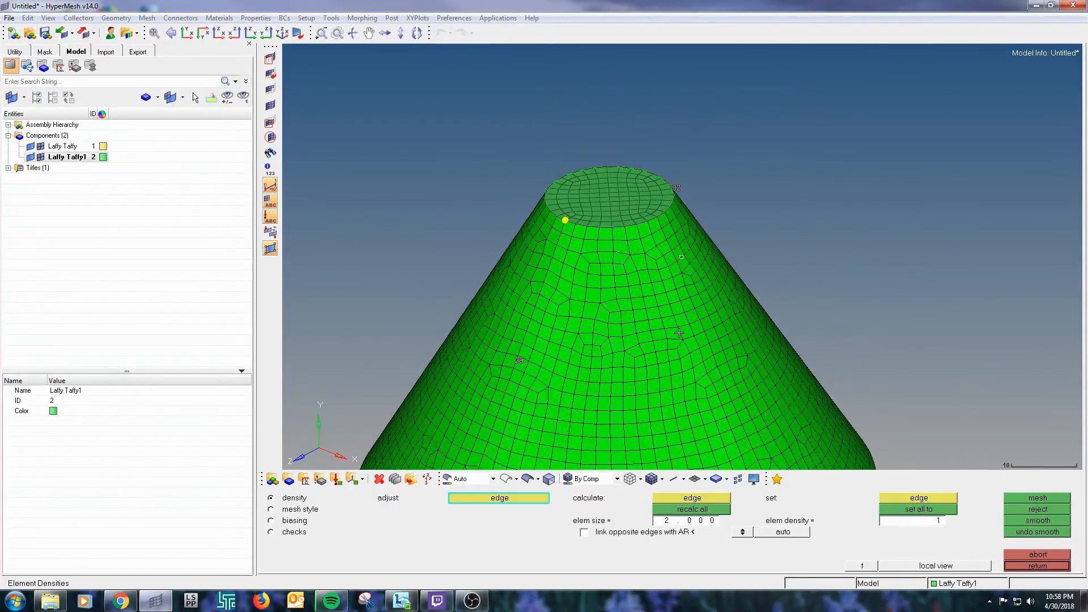
Step: Reject the mesh just created on the cone's surfaces and go back to the automesh settings
ctrl+scroll(674, 335, up, 2)
click(1027, 520)
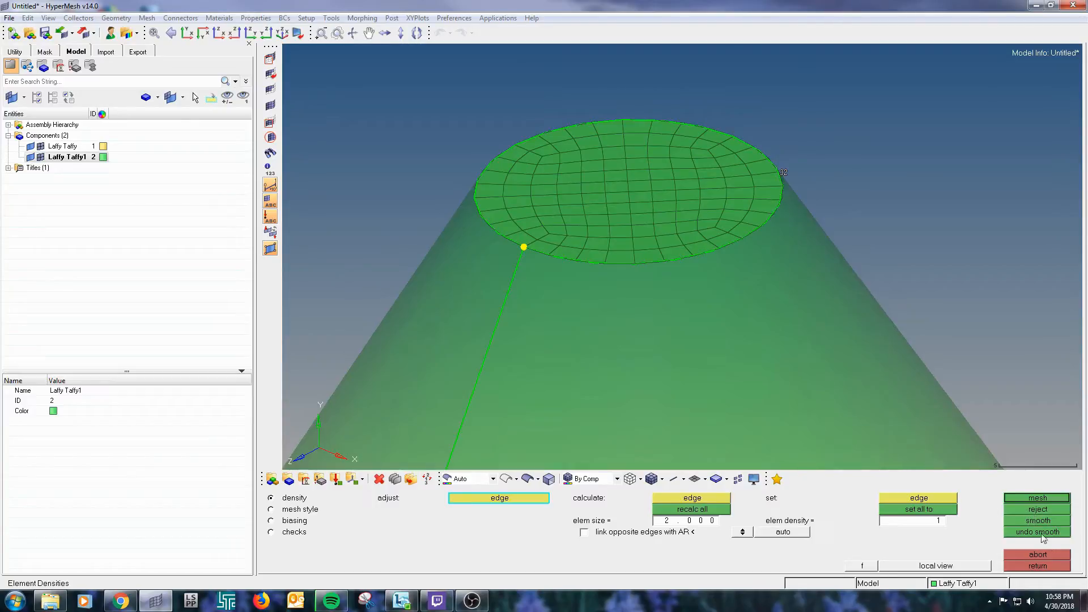
click(1040, 567)
Step: Try automeshing the cone's side surface with break connectivity and quads of size 2, inspecting the shared edge before rejecting the mesh
click(720, 521)
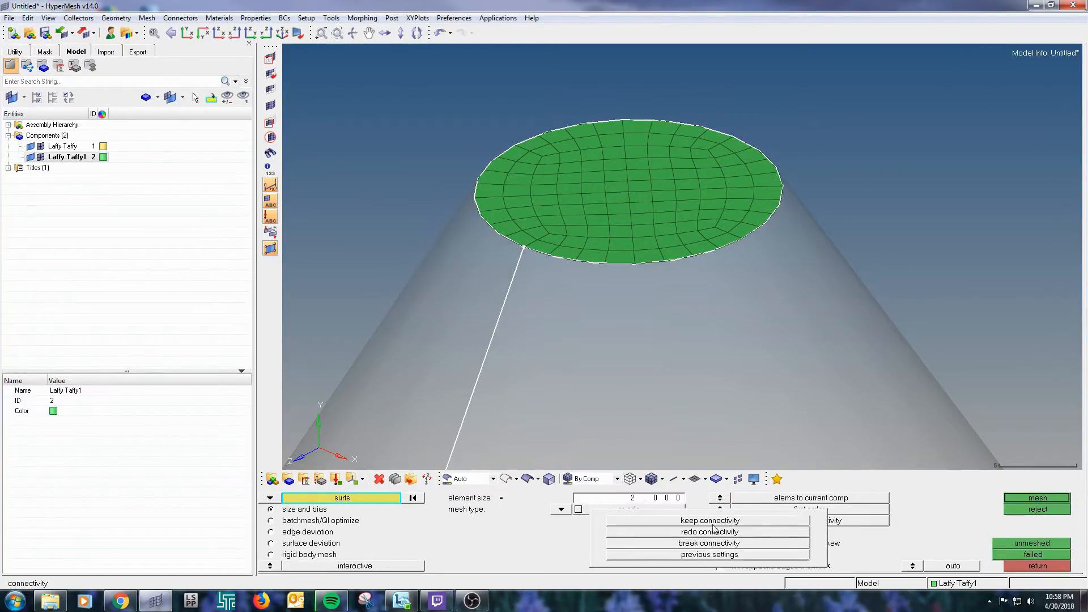
click(709, 543)
click(1022, 499)
ctrl+drag(690, 301, 805, 395)
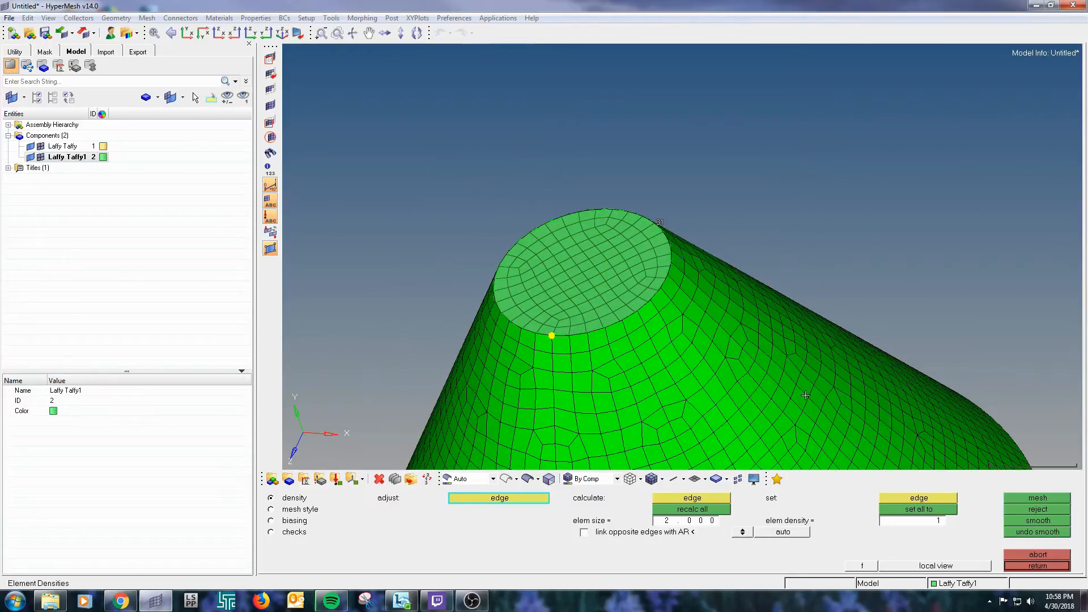
click(1046, 511)
click(1053, 567)
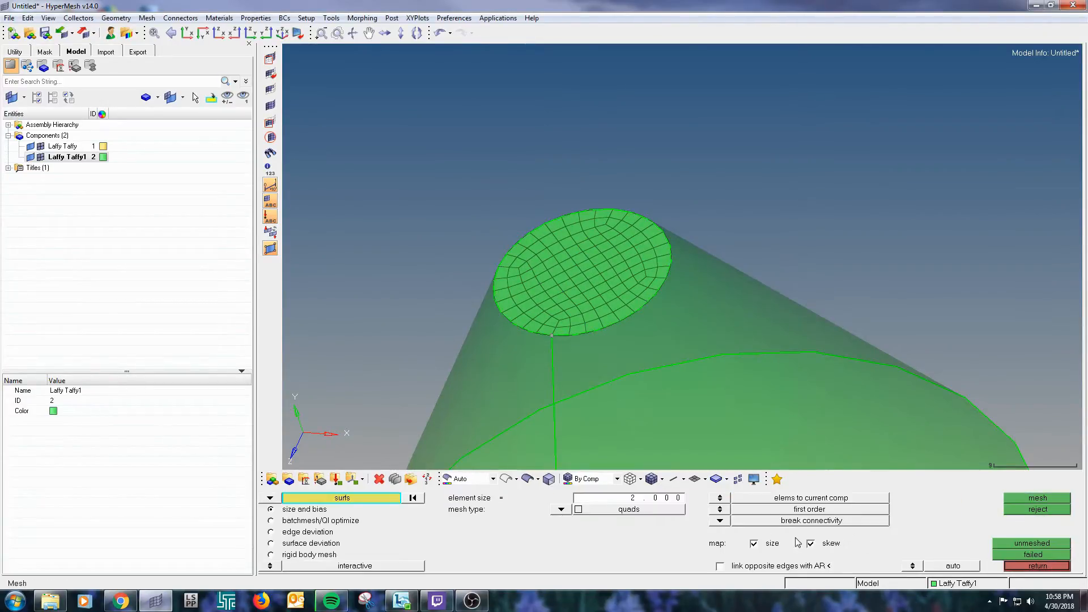
Step: Try automeshing the cone's side surface with keep connectivity and quads of size 2, inspecting the mesh before rejecting it
click(720, 520)
click(710, 521)
ctrl+drag(602, 184, 681, 271)
click(680, 270)
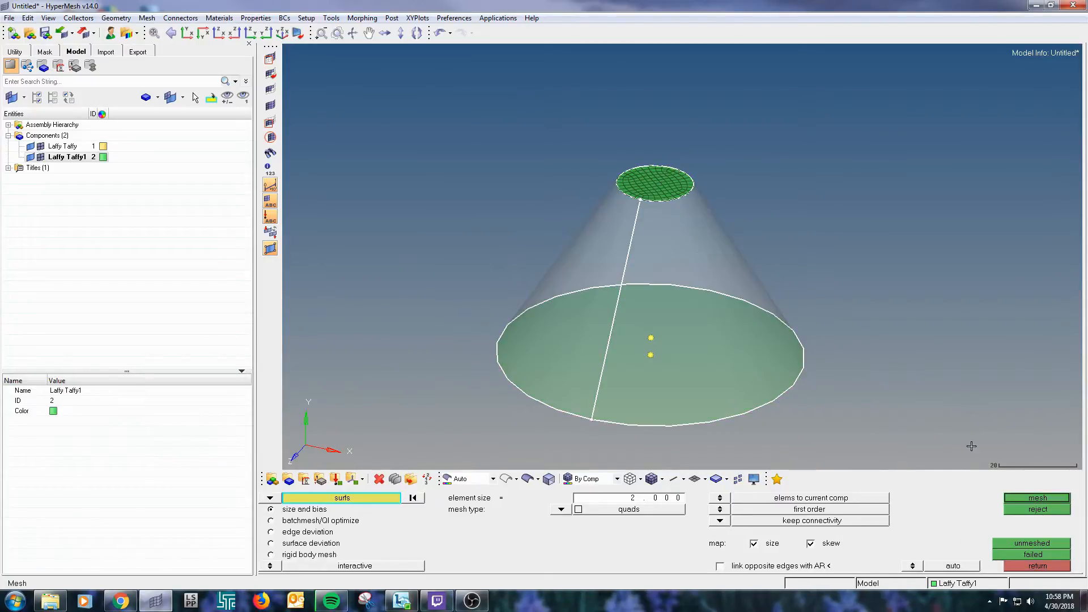
click(1027, 501)
ctrl+drag(711, 394, 576, 276)
ctrl+drag(678, 282, 710, 313)
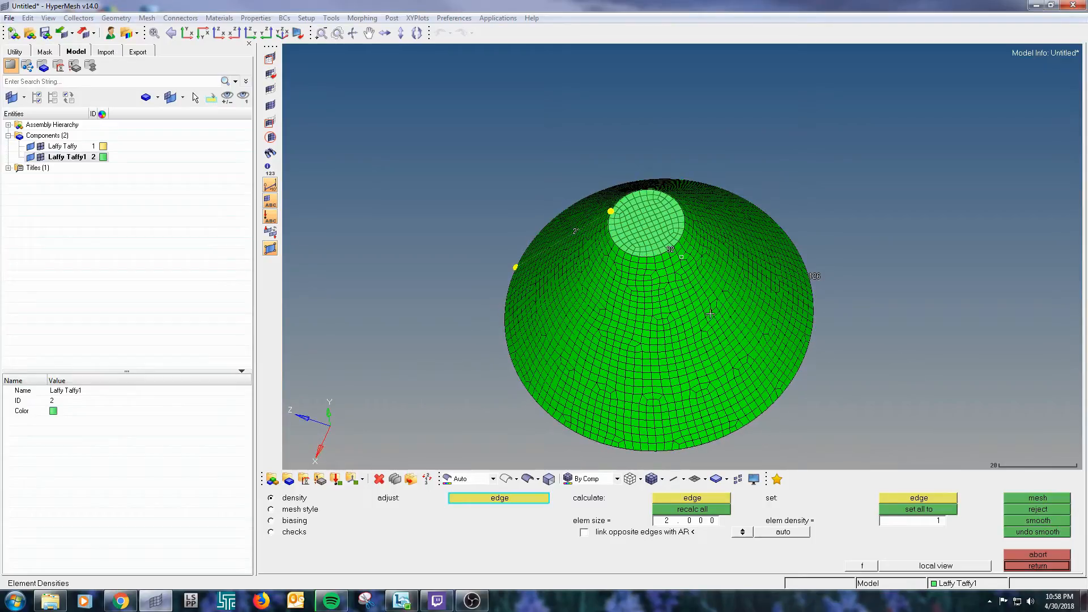
click(1036, 521)
click(1045, 566)
click(1040, 568)
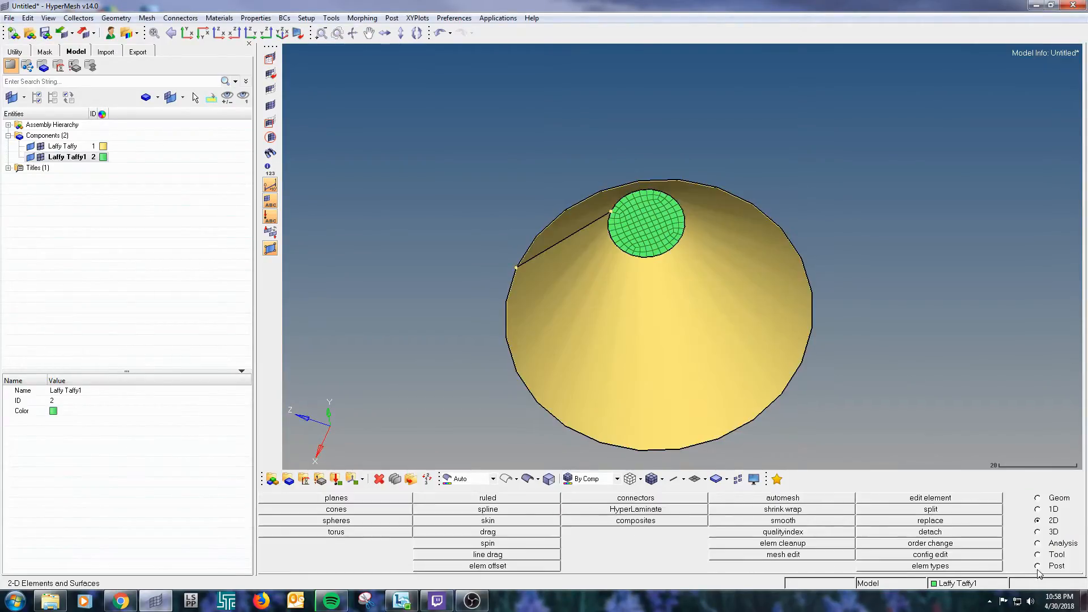
click(1037, 554)
click(487, 521)
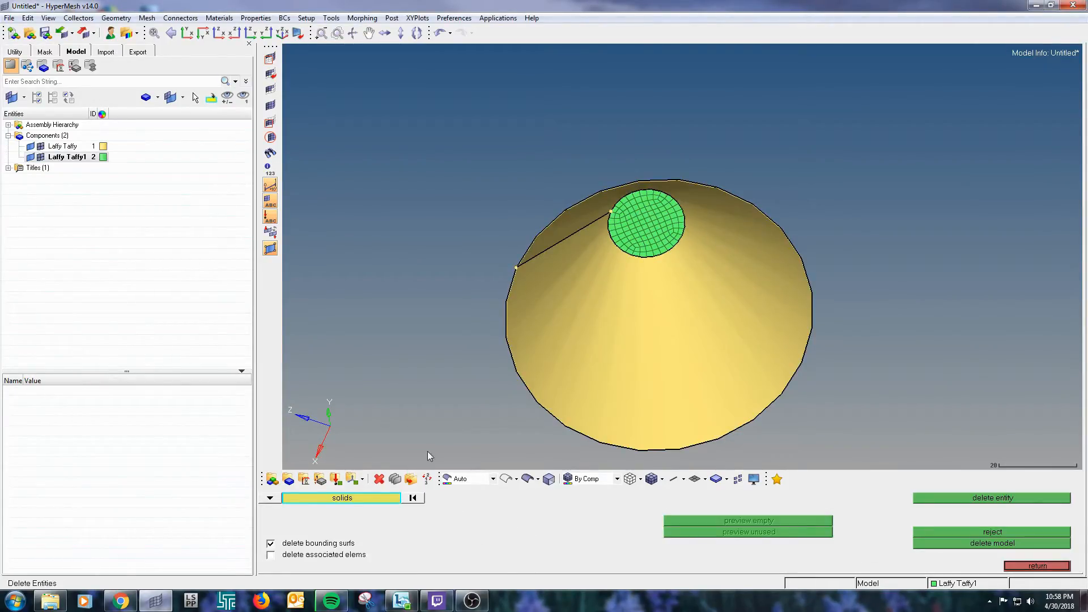
click(269, 498)
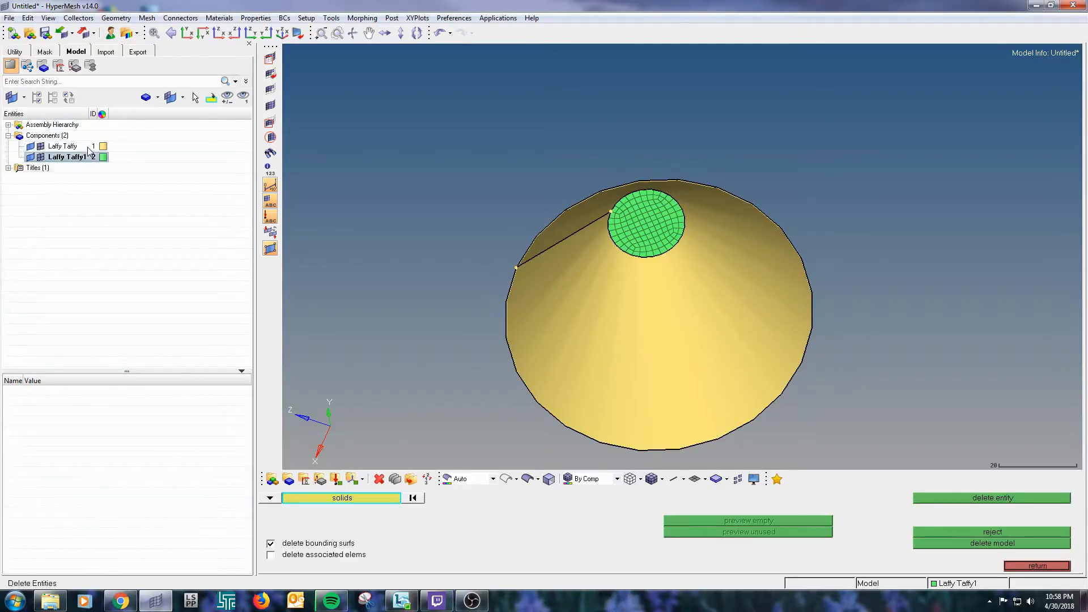
Step: Hide the elements of Laffy Taffy1 and make Laffy Taffy the current component
click(41, 157)
right_click(60, 147)
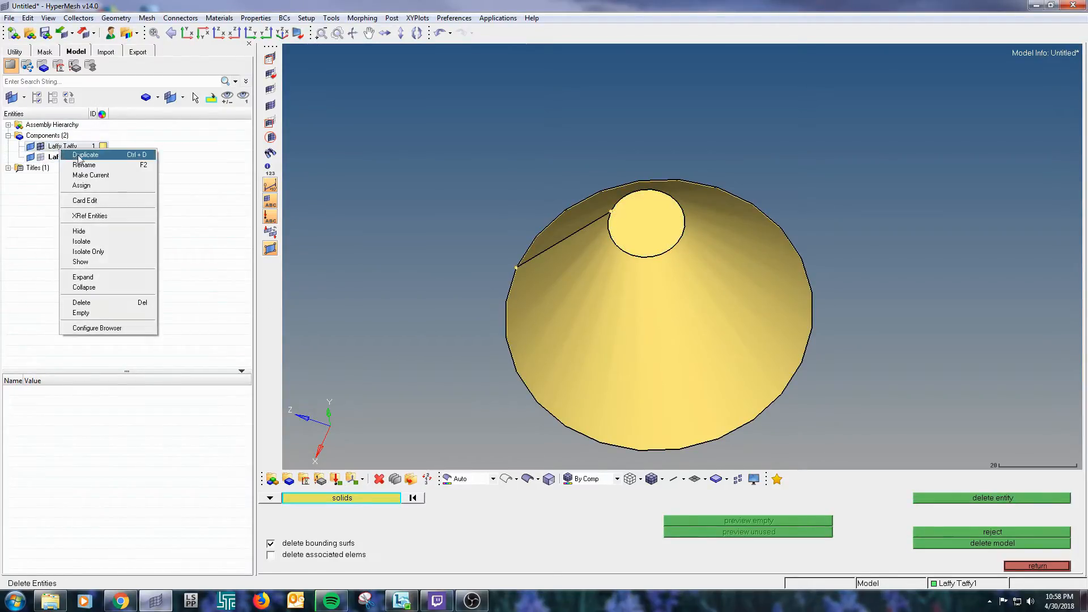
click(84, 175)
click(1036, 565)
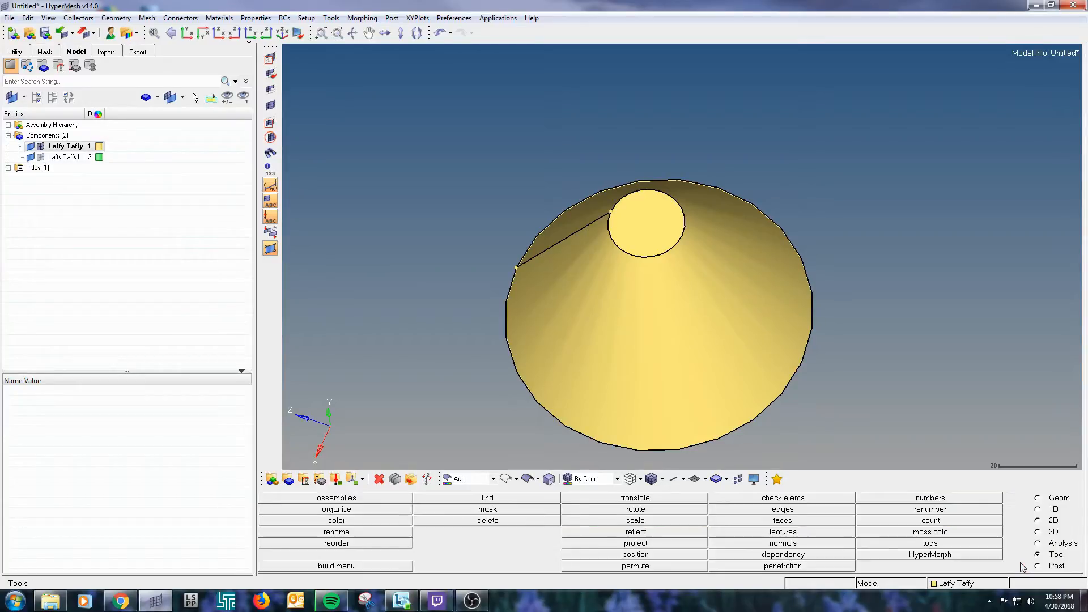
Step: Automesh the cone's top face with quads of size 2 into the current component, keeping connectivity
click(1037, 521)
click(775, 498)
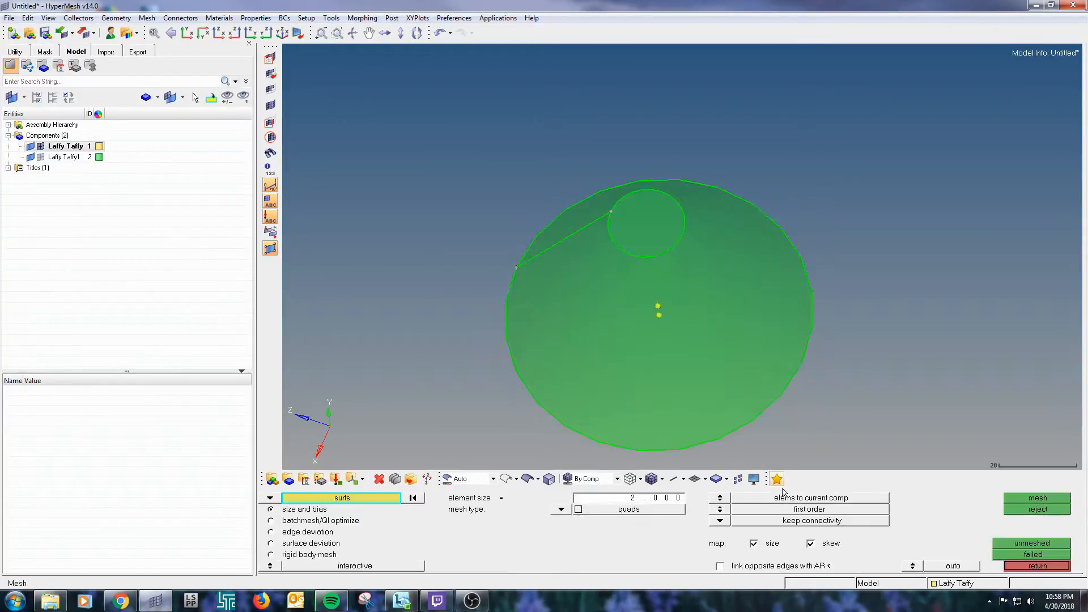
ctrl+drag(674, 274, 683, 270)
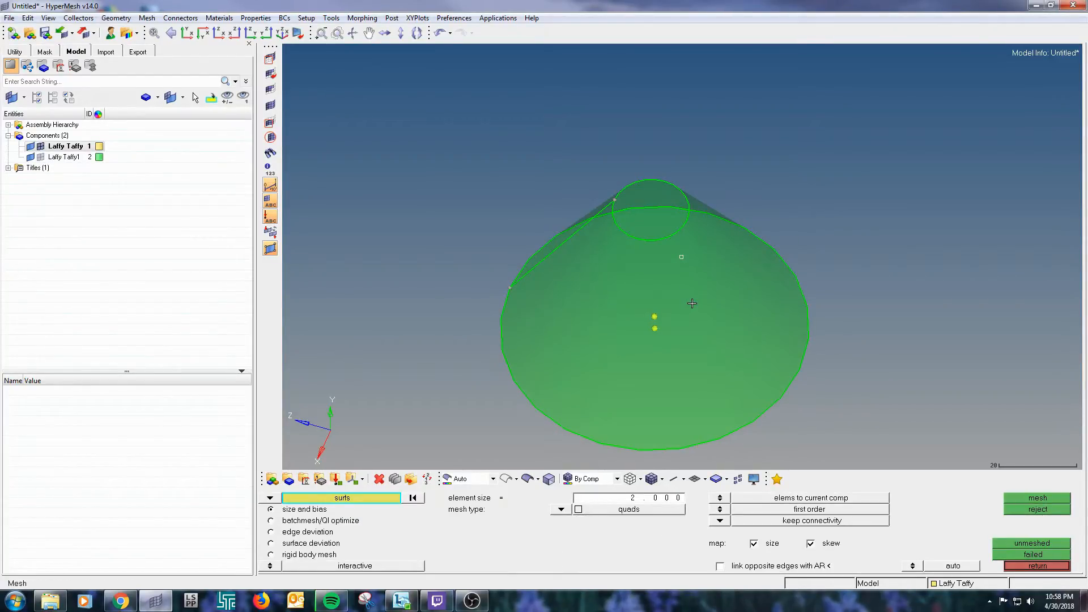
scroll(704, 379, down, 2)
scroll(677, 252, up, 3)
ctrl+drag(675, 280, 682, 340)
click(682, 340)
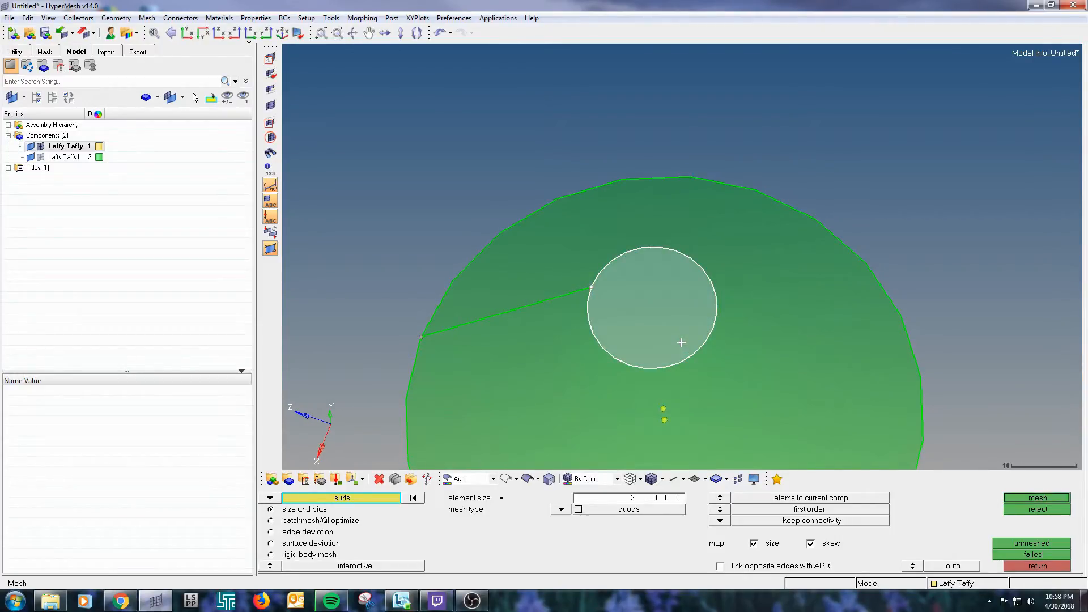
click(1014, 498)
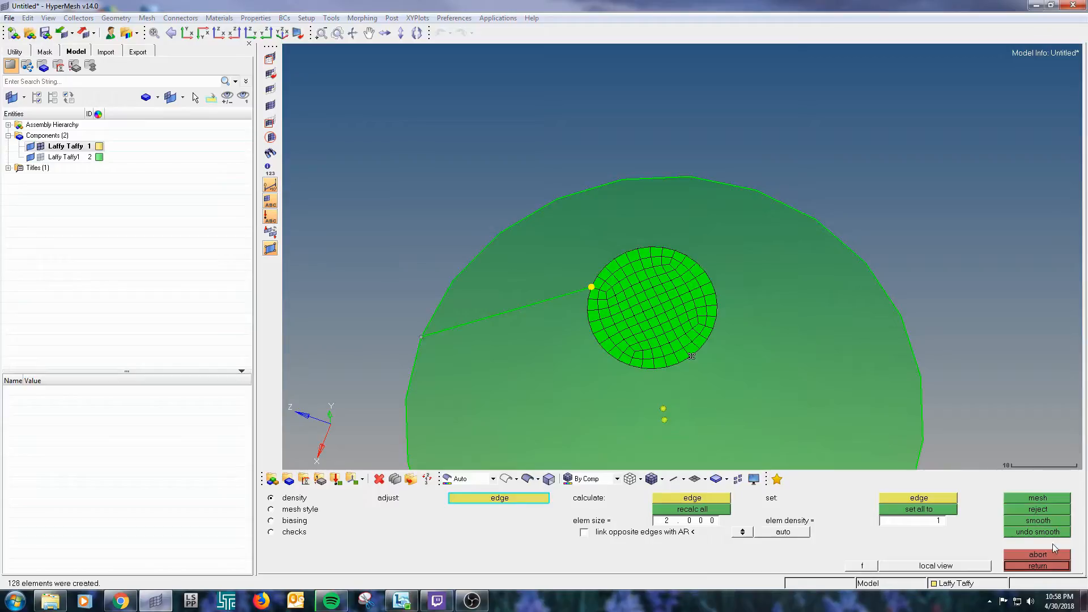
Step: Reject the top face's mesh and regenerate it interactively with the same settings, staying in the density adjustment
click(1038, 509)
click(1038, 566)
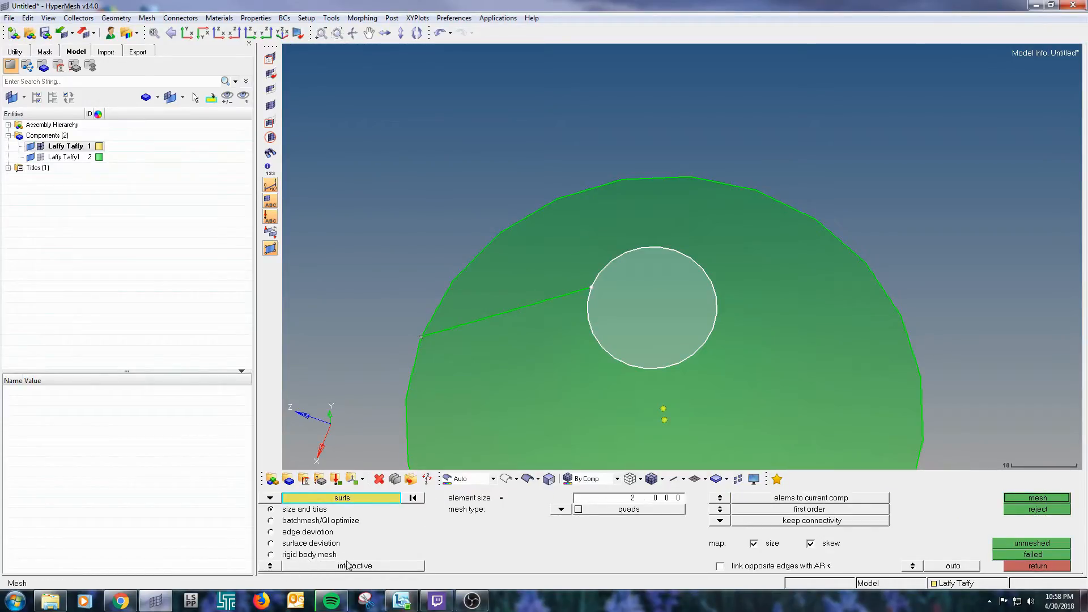
click(1037, 498)
ctrl+drag(617, 342, 664, 320)
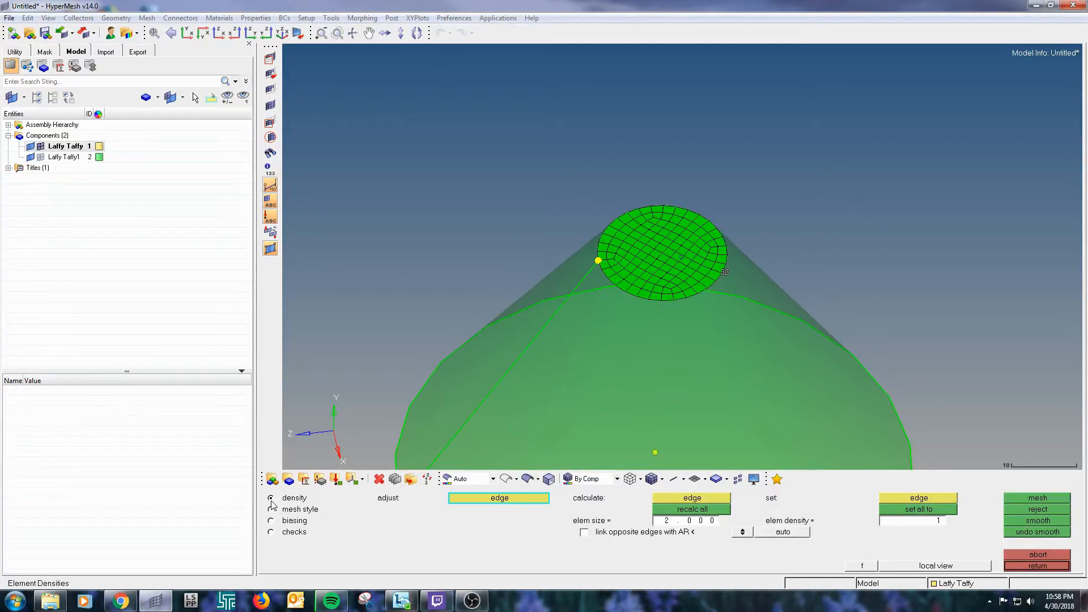
ctrl+drag(597, 401, 617, 342)
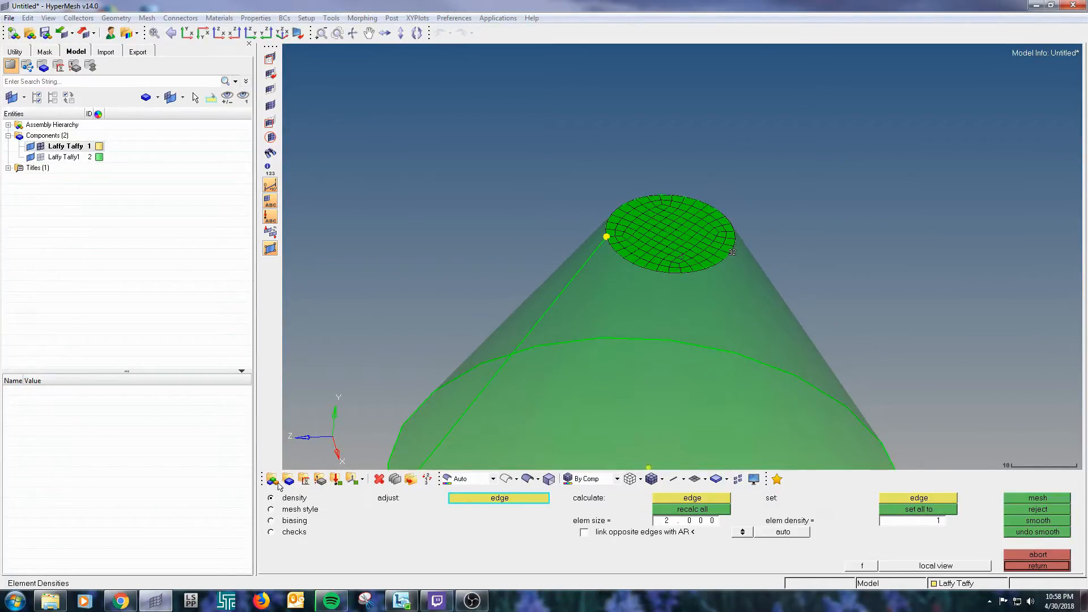
scroll(667, 227, up, 2)
ctrl+drag(595, 245, 581, 251)
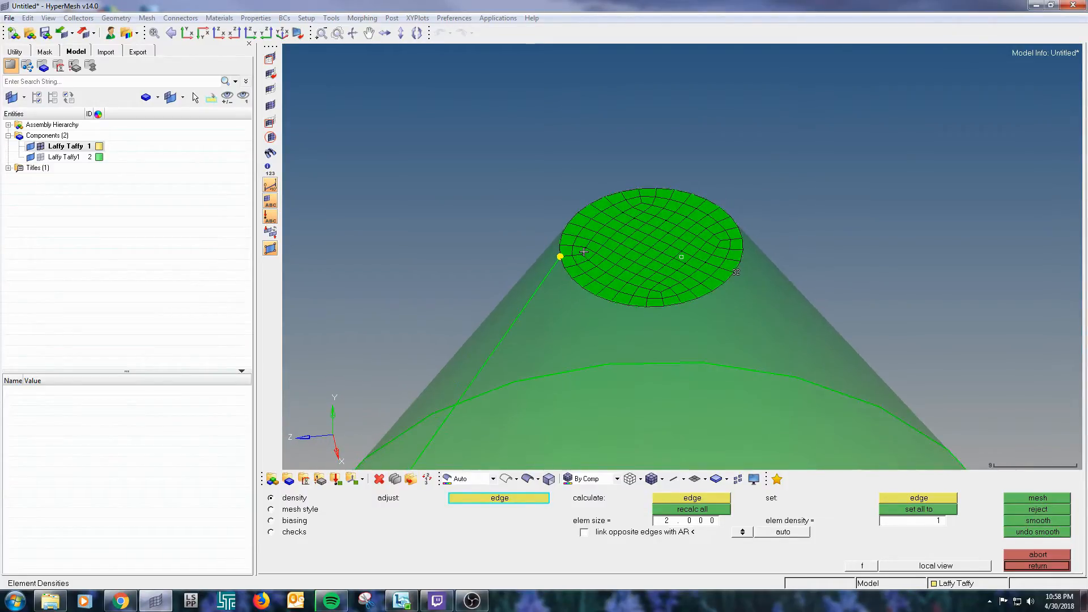
Step: Set the element size to 5, recalculate all edge densities and remesh the top face
click(698, 523)
text(5)
key(Return)
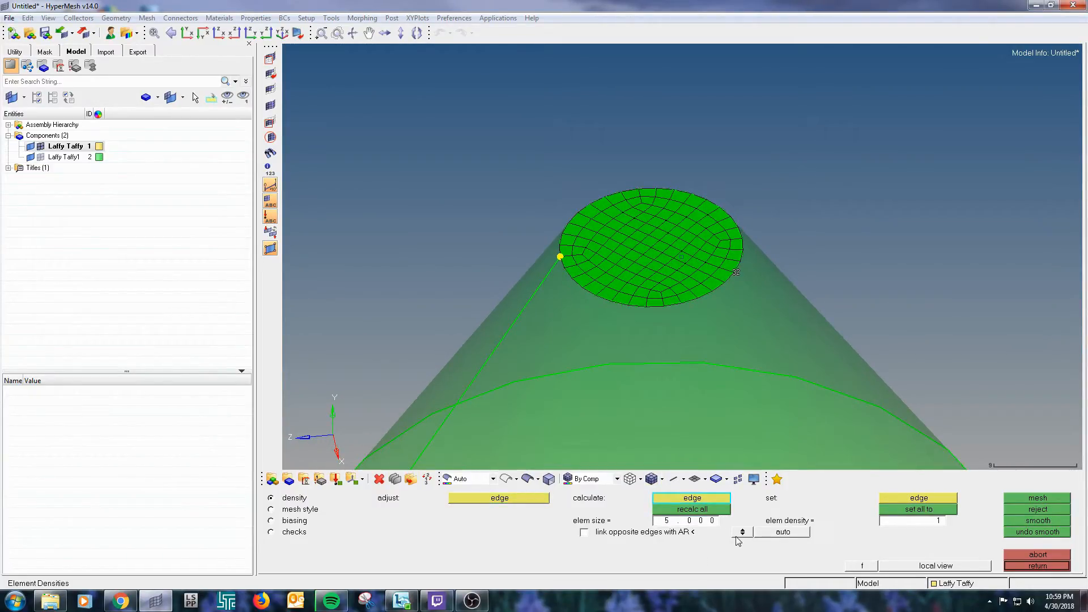
click(698, 508)
click(1053, 497)
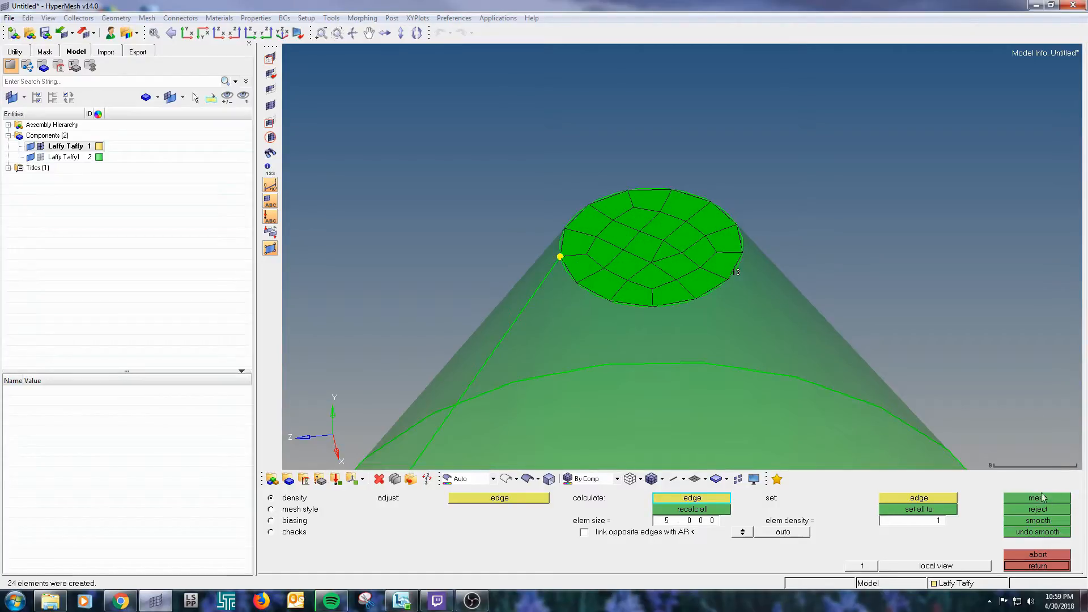
mouse_move(741, 243)
ctrl+mouse_down()
mouse_move(743, 272)
mouse_move(742, 252)
ctrl+mouse_up()
Step: Set the element size to 2, recalculate all edge densities and remesh the top face
click(701, 521)
text(2)
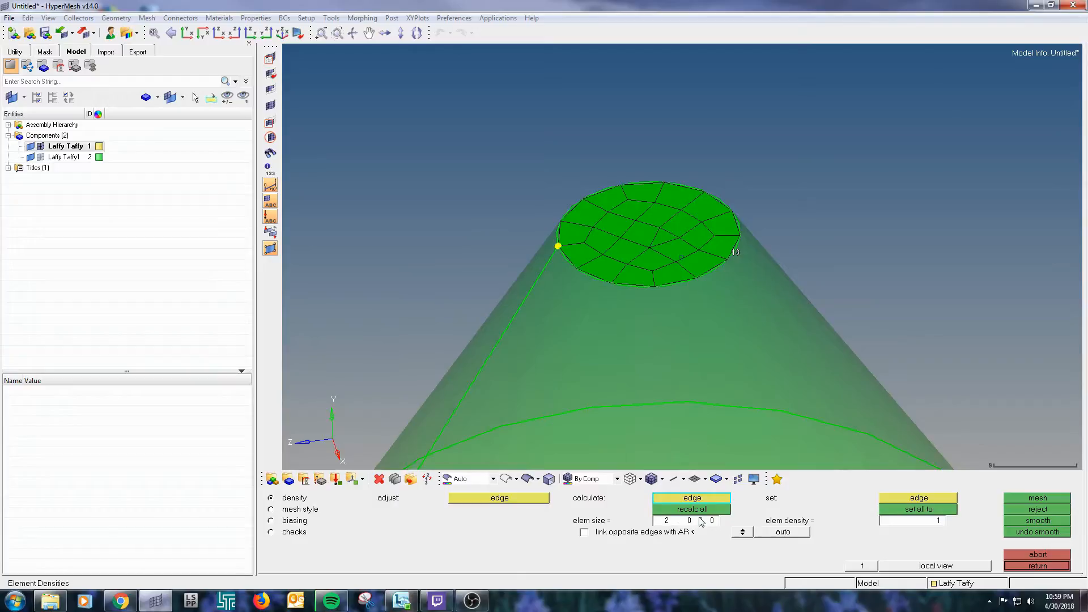
click(701, 510)
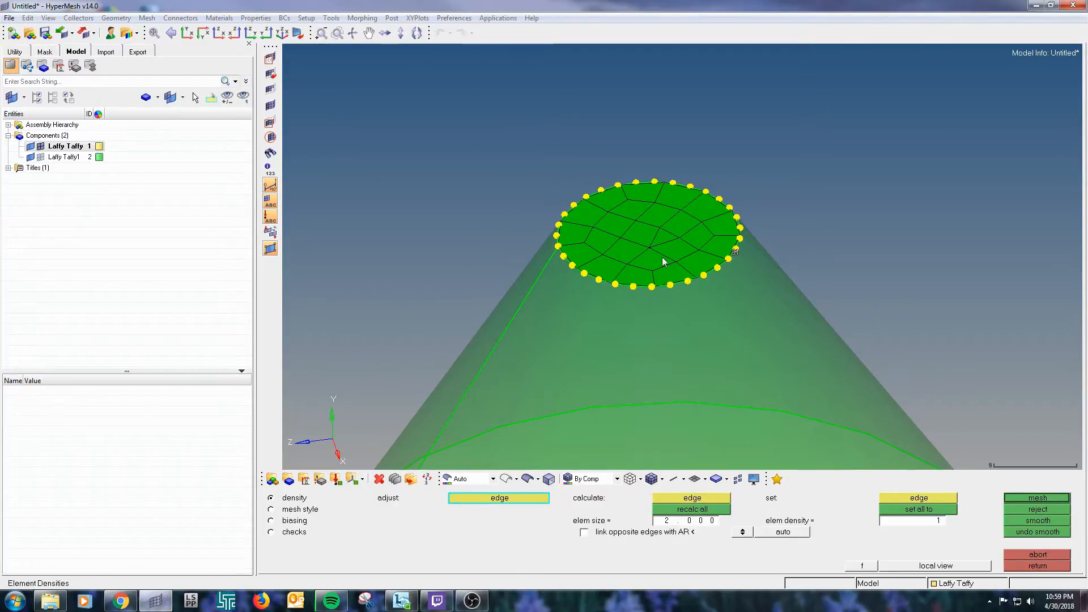
click(1019, 500)
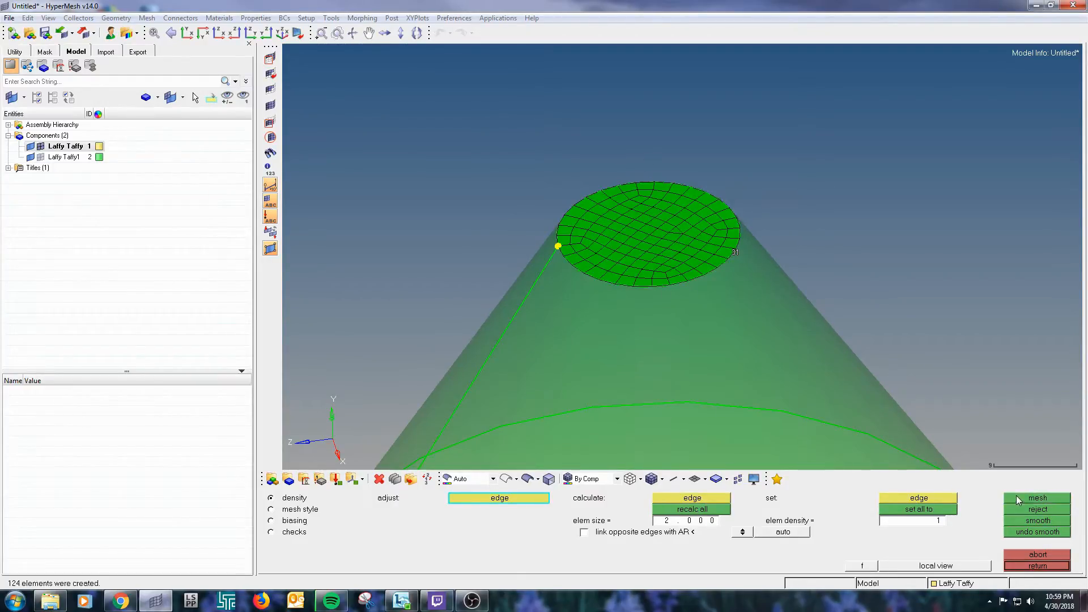
Step: Recalculate the edge densities again at the same element size, remesh the top face and inspect the irregular quads
ctrl+drag(768, 250, 604, 371)
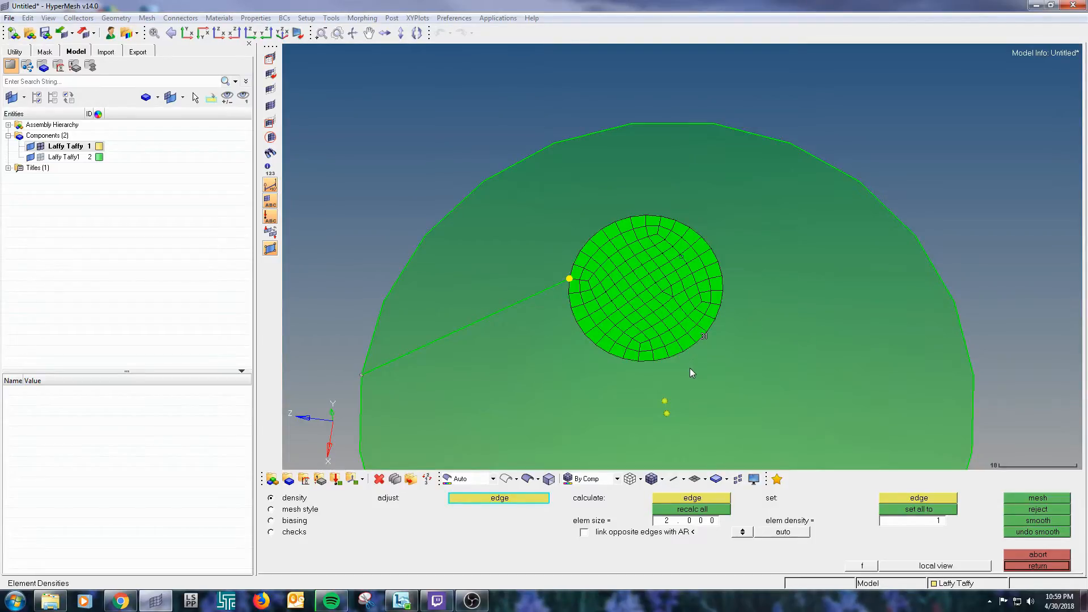
ctrl+drag(675, 323, 737, 442)
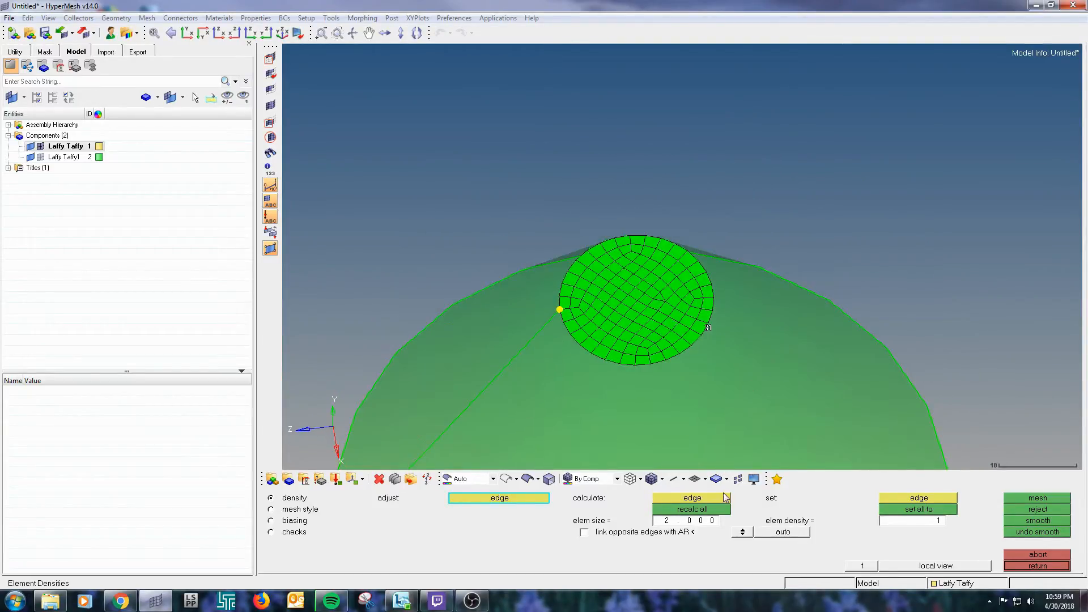
click(700, 520)
click(699, 510)
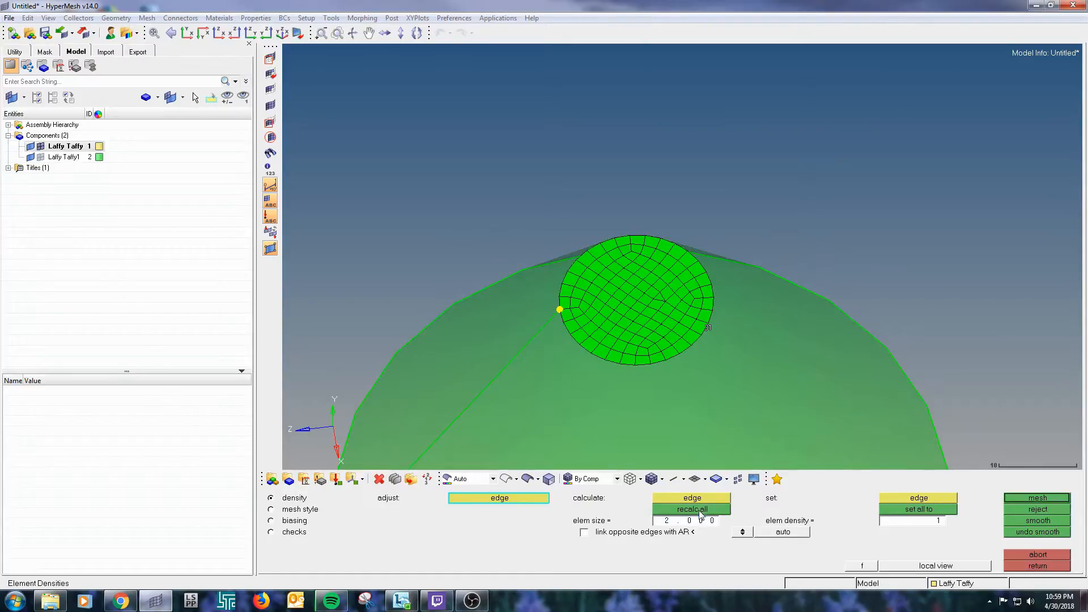
click(1027, 498)
ctrl+drag(585, 321, 669, 347)
scroll(669, 346, up, 3)
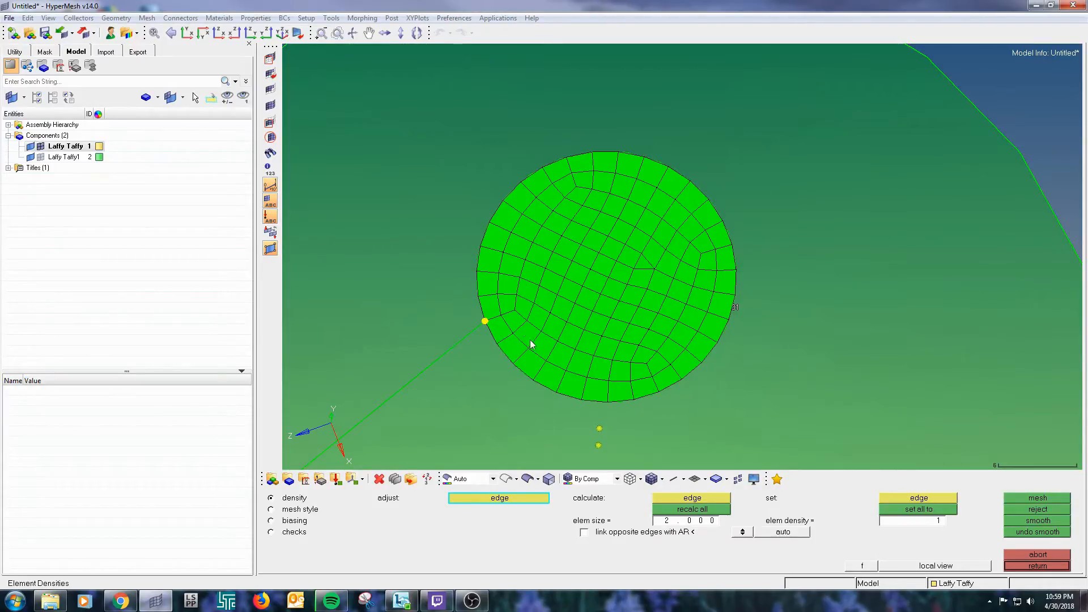
Step: Adjust the number of elements along the top face's circular edge and remesh the face for a more regular pattern
click(1037, 498)
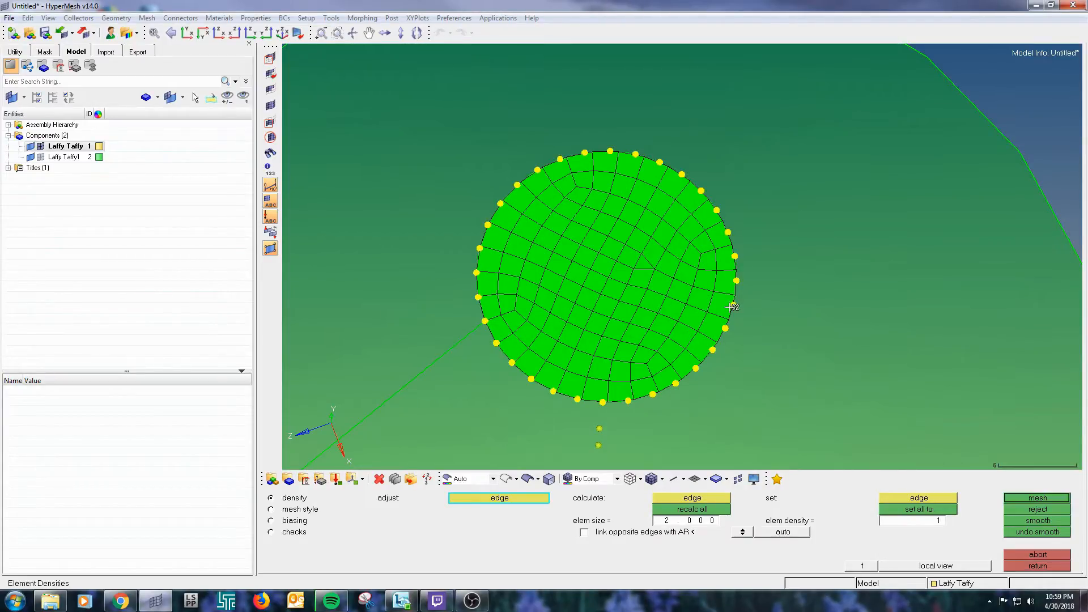
click(1041, 501)
ctrl+drag(729, 304, 711, 339)
ctrl+scroll(714, 339, up, 4)
click(740, 340)
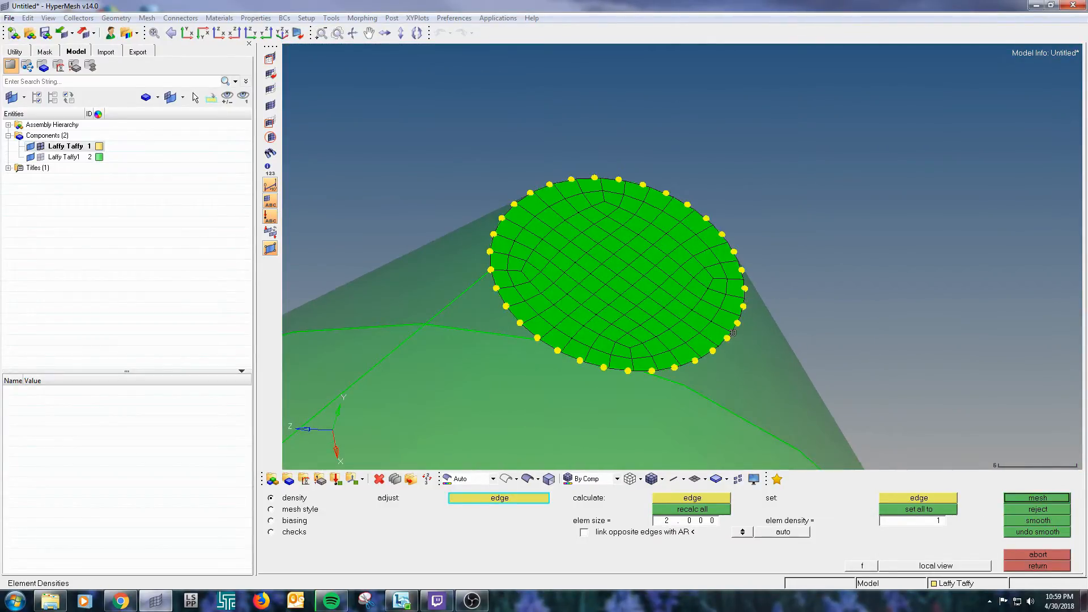
click(736, 340)
middle_click(730, 436)
ctrl+drag(730, 436, 735, 287)
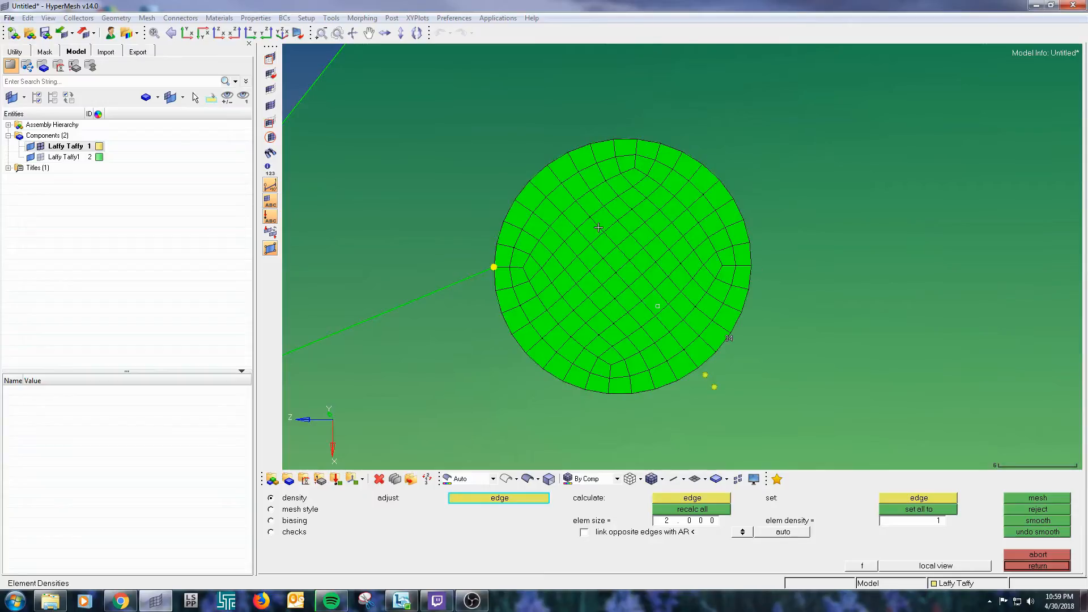
Step: Toggle the top face's element type from quads to triangles in the mesh style settings and remesh it
click(286, 510)
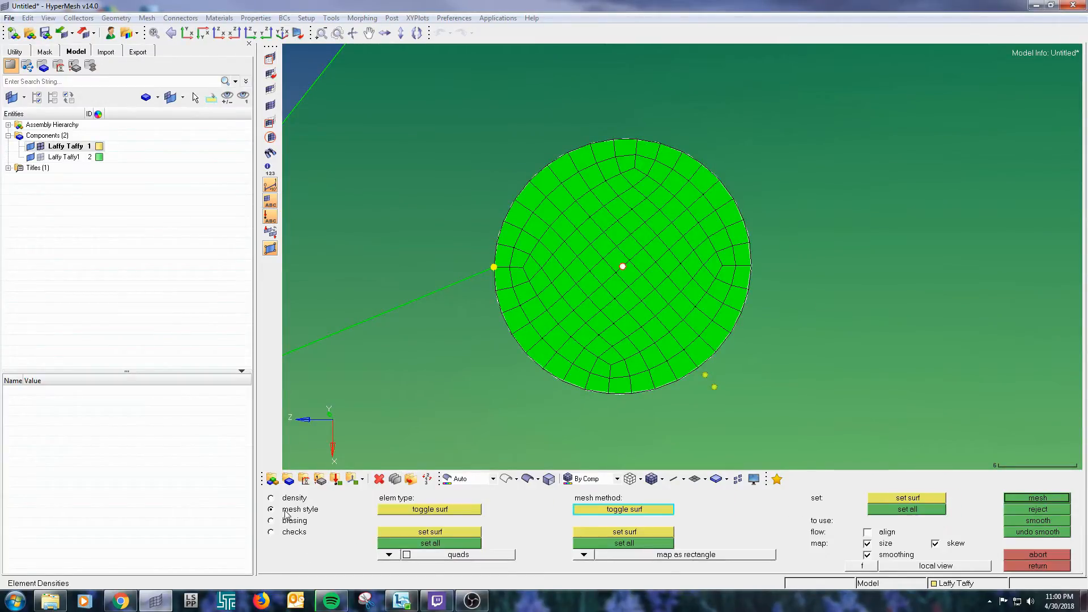
click(393, 559)
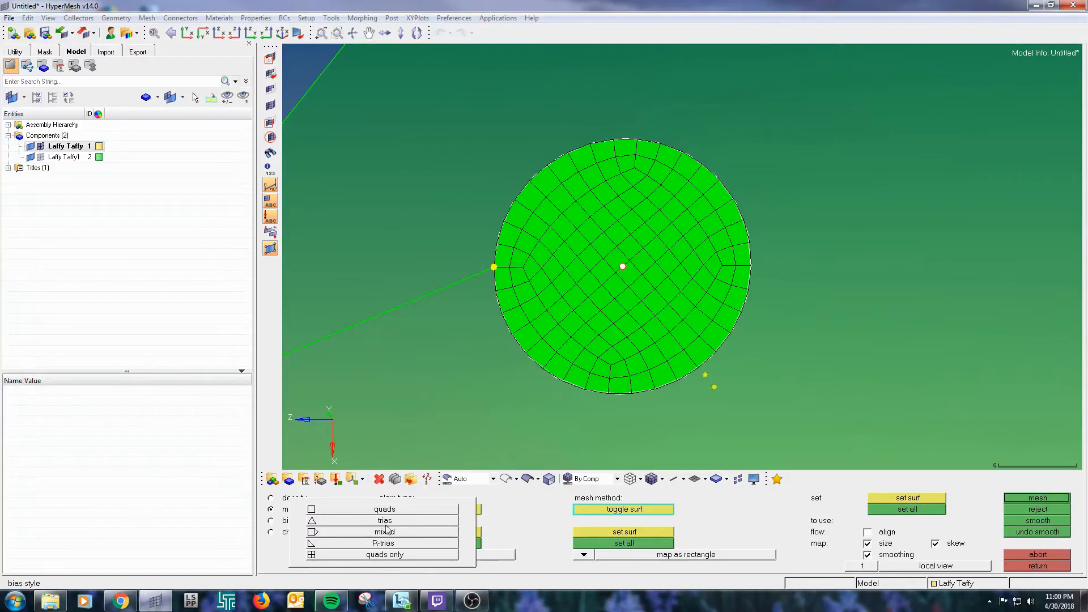
click(425, 510)
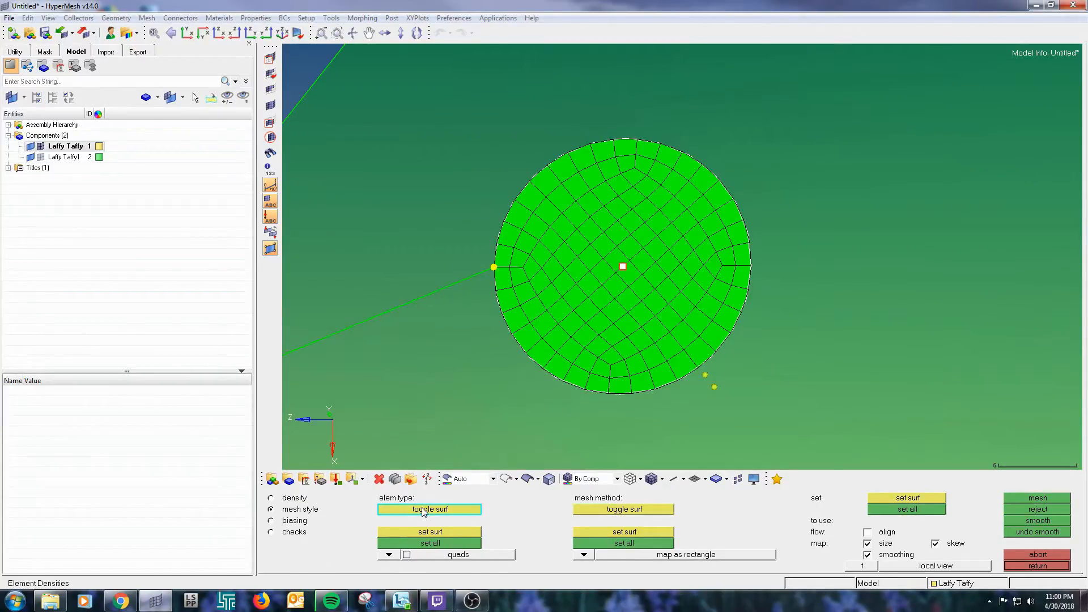
click(1008, 500)
click(1045, 499)
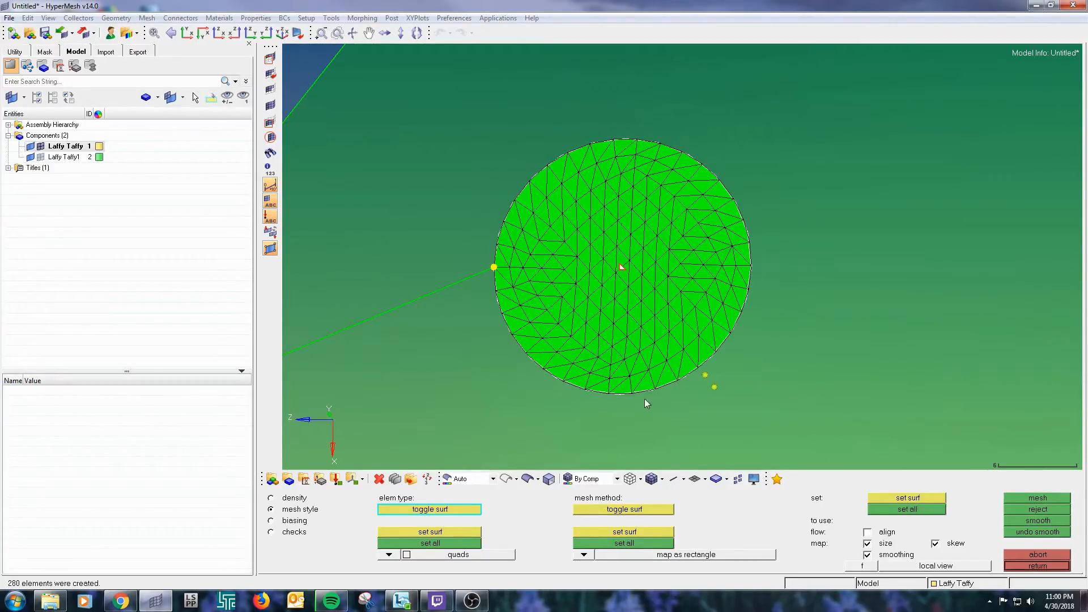
Step: Toggle the top face's element type back from triangles to quads and remesh it
ctrl+drag(643, 327, 643, 295)
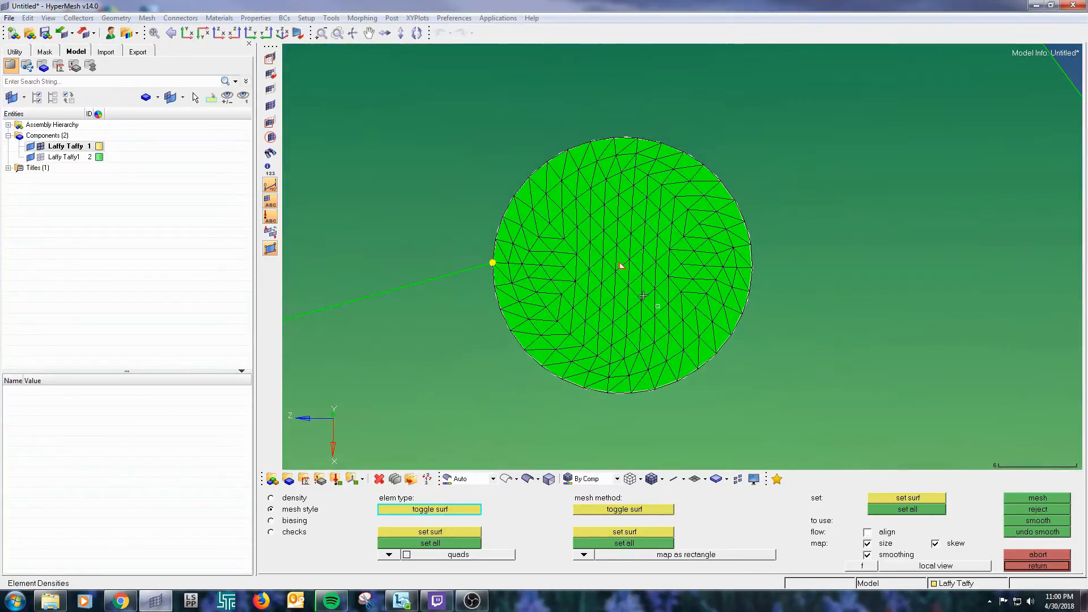
click(623, 265)
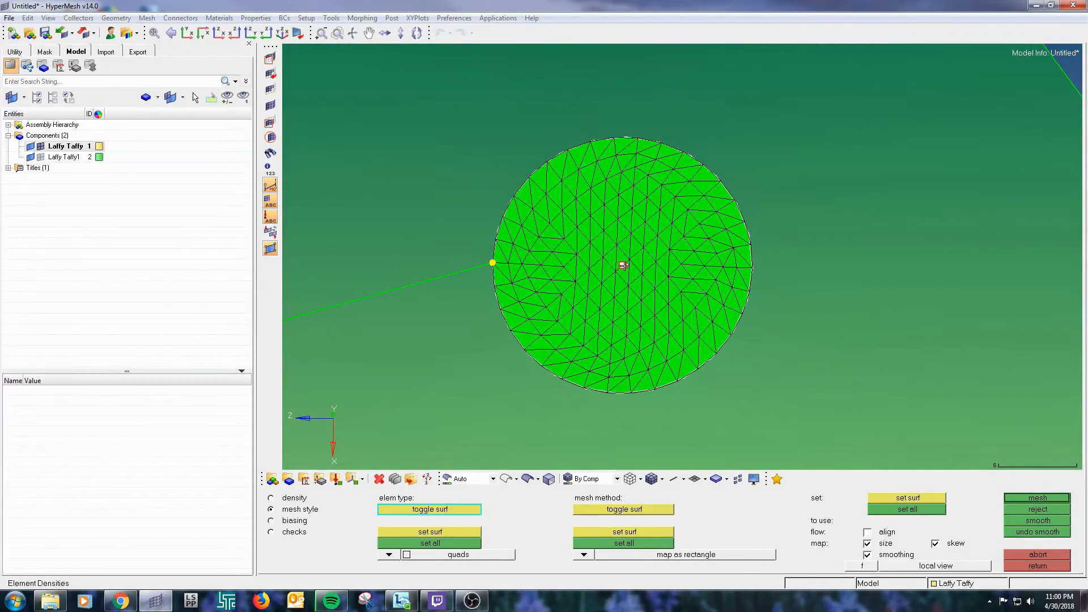
click(1023, 498)
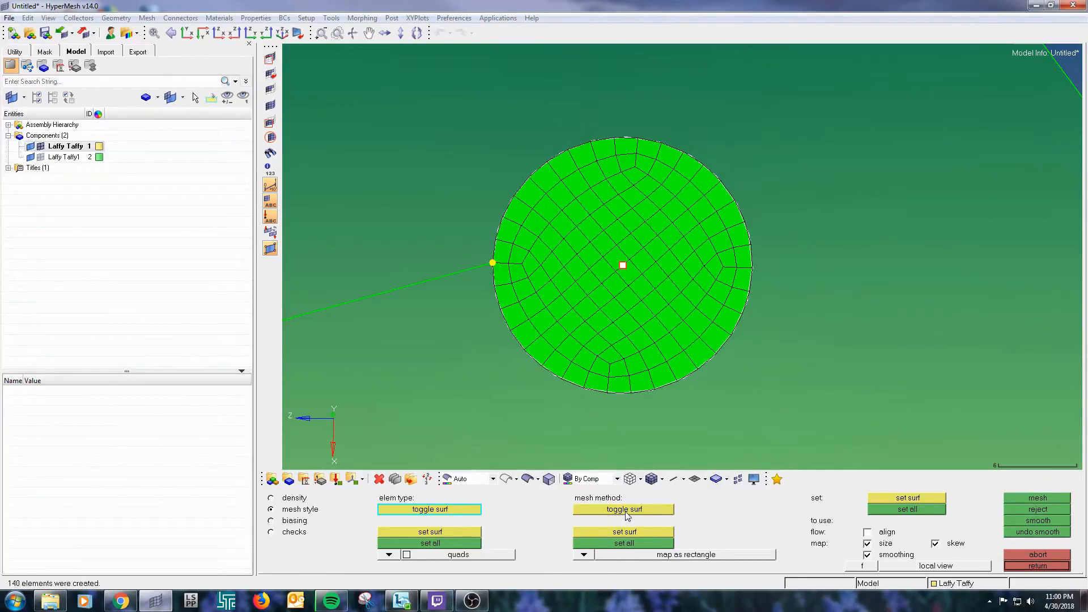
Step: Switch the top face's mesh method to free (unmapped) and remesh it to inspect the quad pattern
click(584, 554)
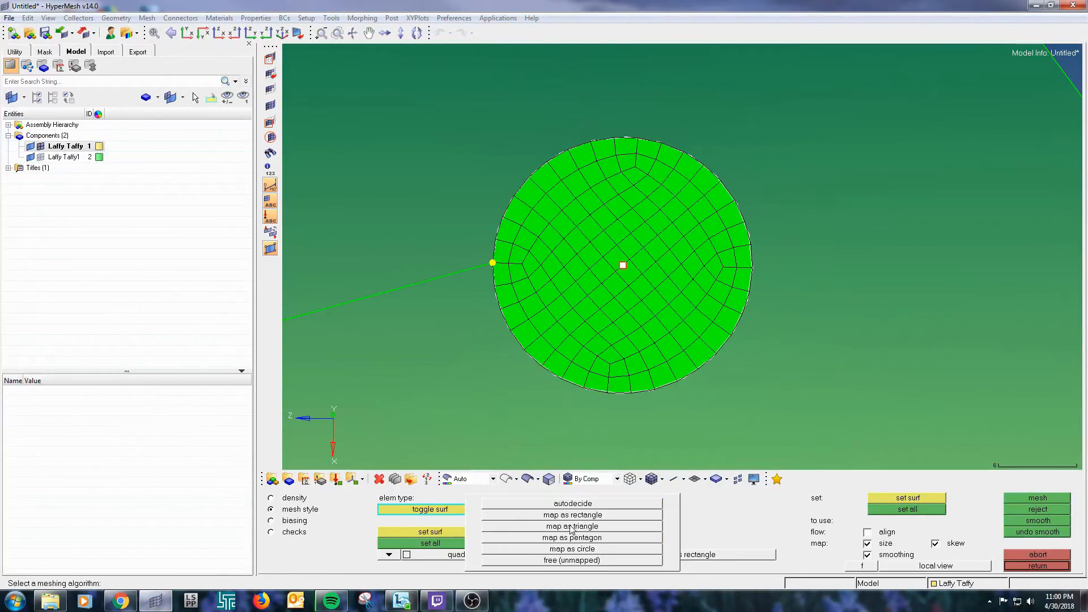
click(572, 515)
ctrl+scroll(579, 309, down, 1)
ctrl+drag(634, 345, 602, 306)
ctrl+scroll(586, 290, up, 2)
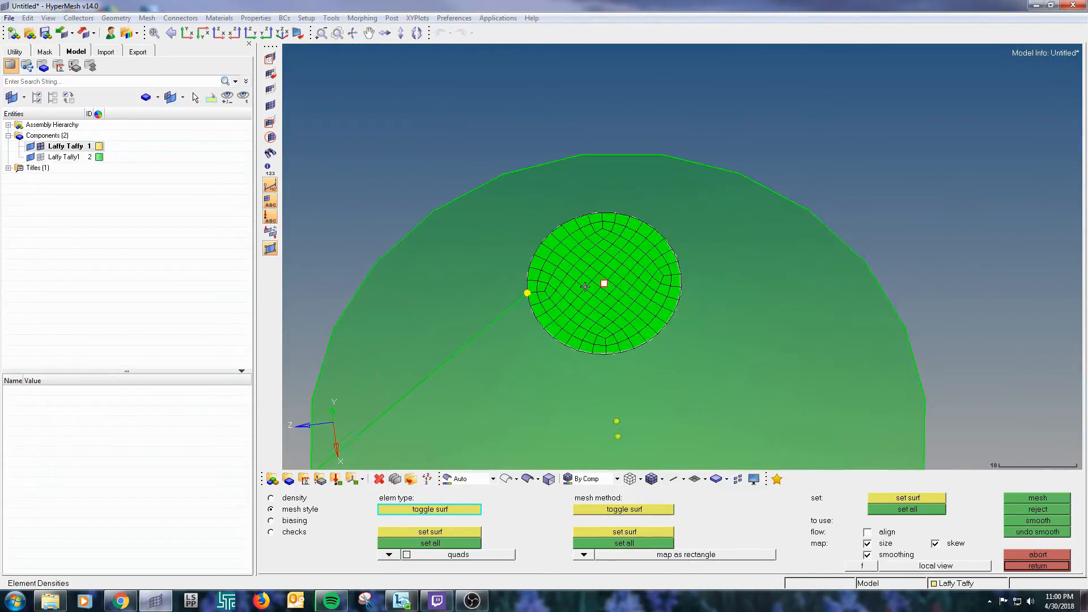
click(585, 557)
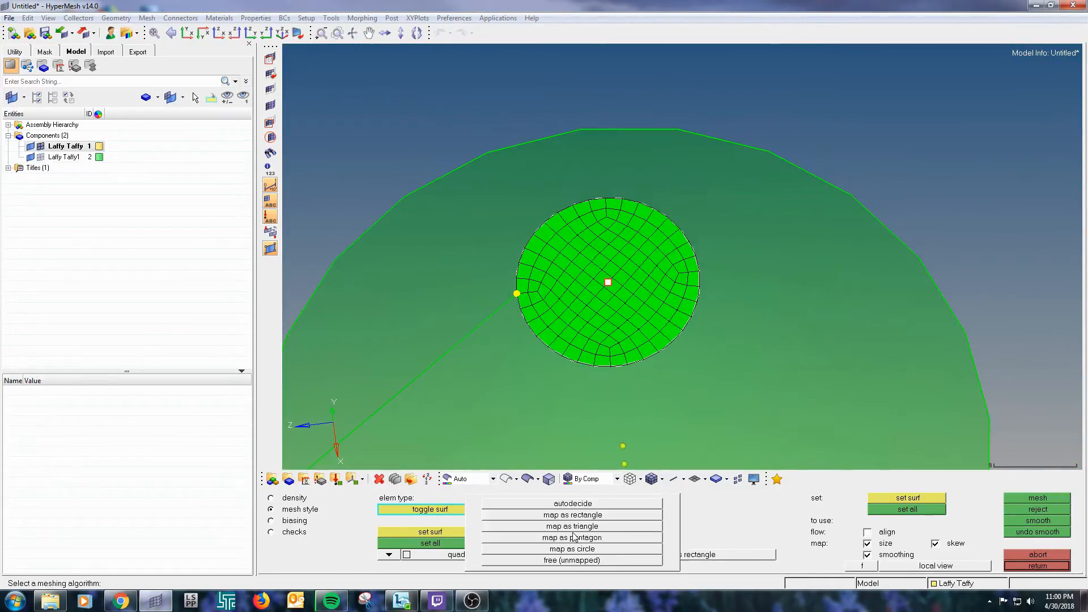
click(579, 561)
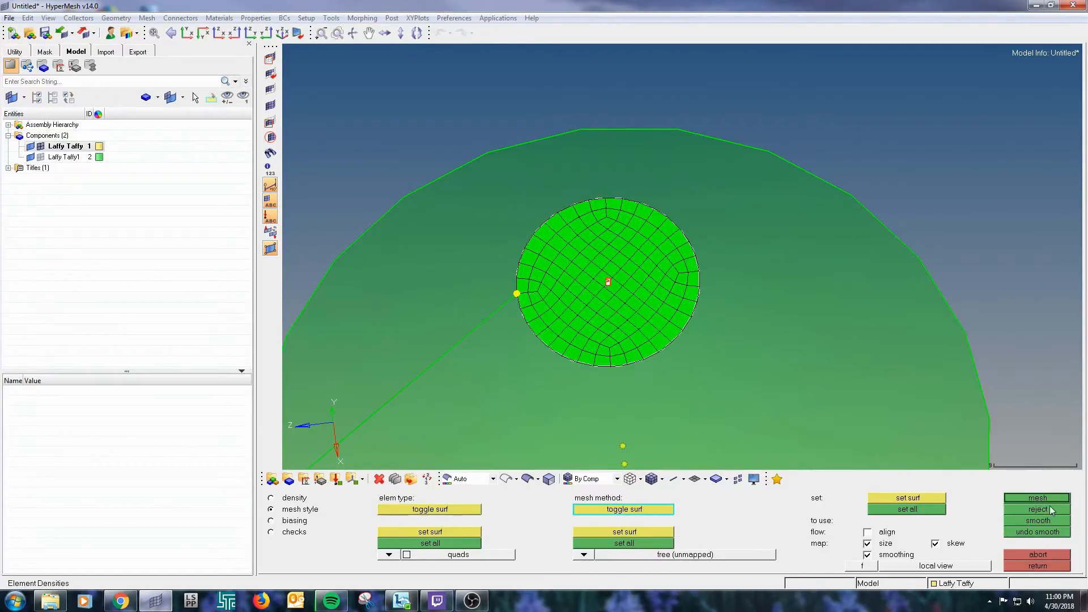
click(1032, 496)
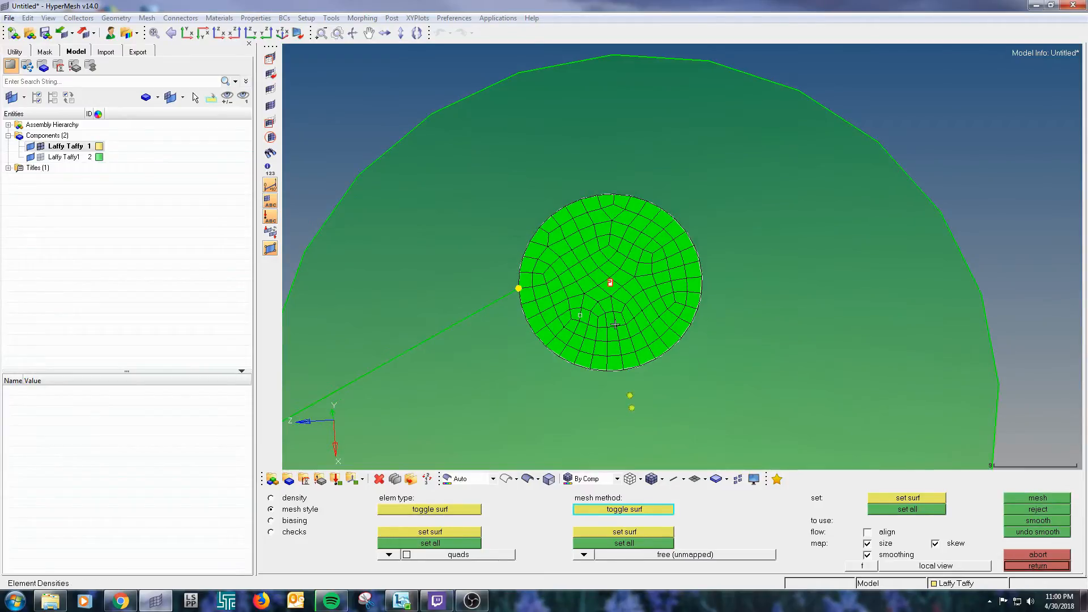
scroll(534, 314, up, 2)
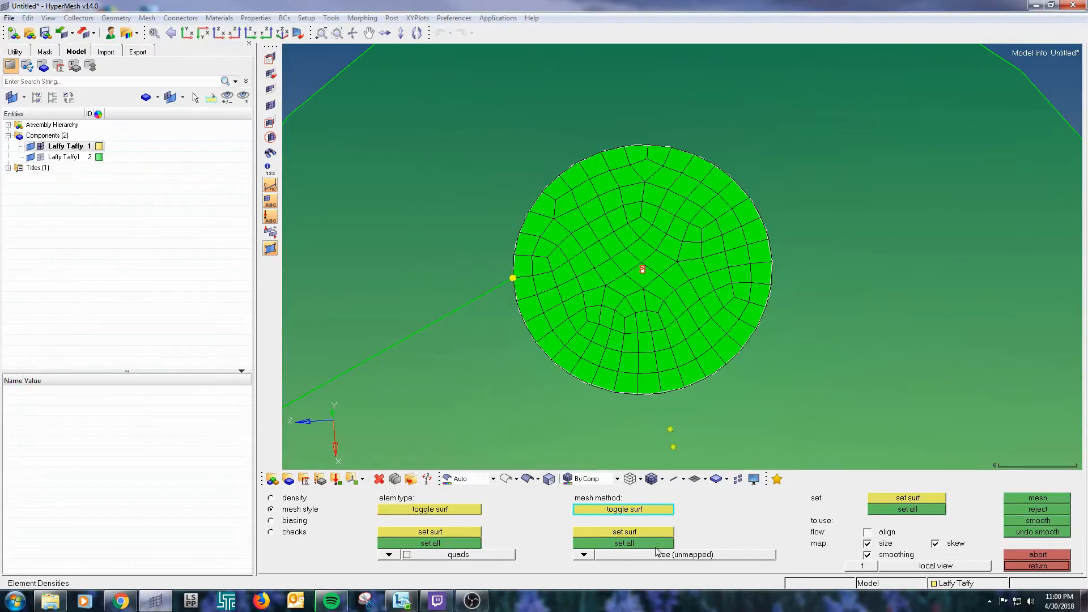
Step: Set the top face's mesh method to map as circle, remesh it and inspect the pattern
click(595, 557)
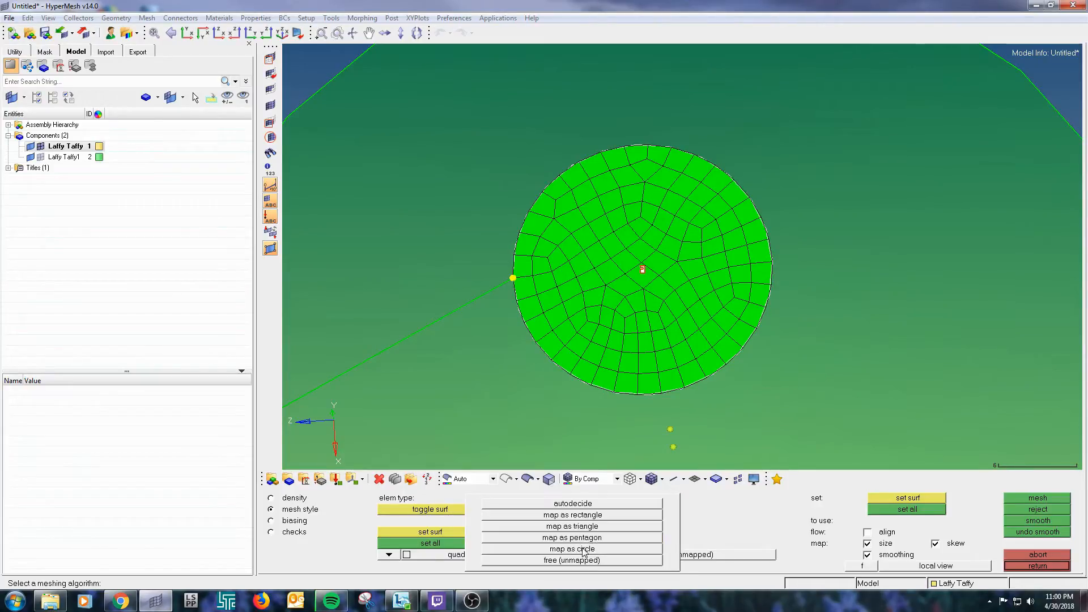
click(584, 549)
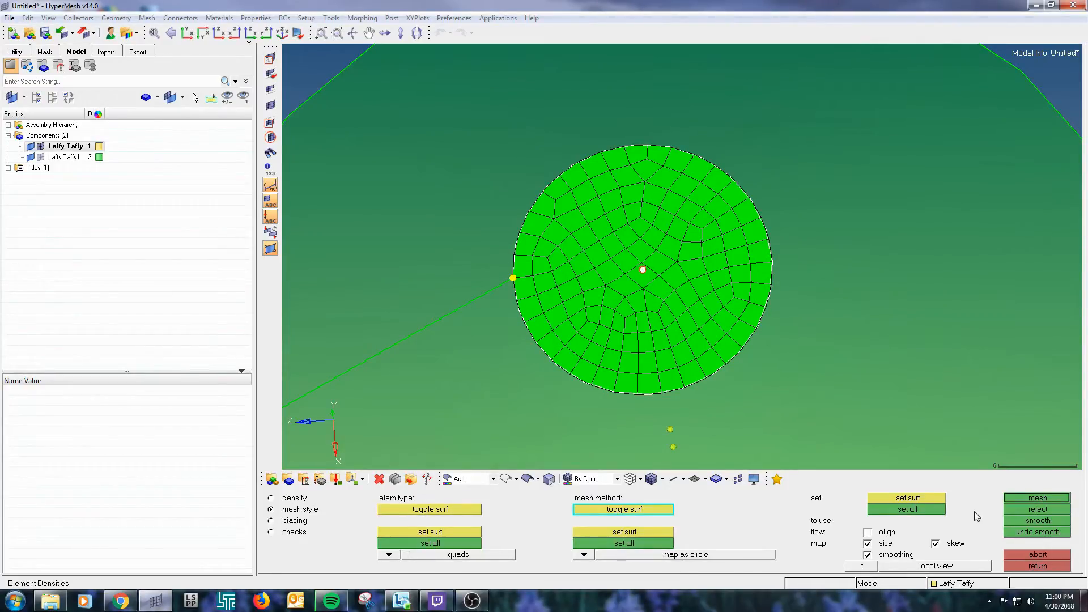
click(1019, 496)
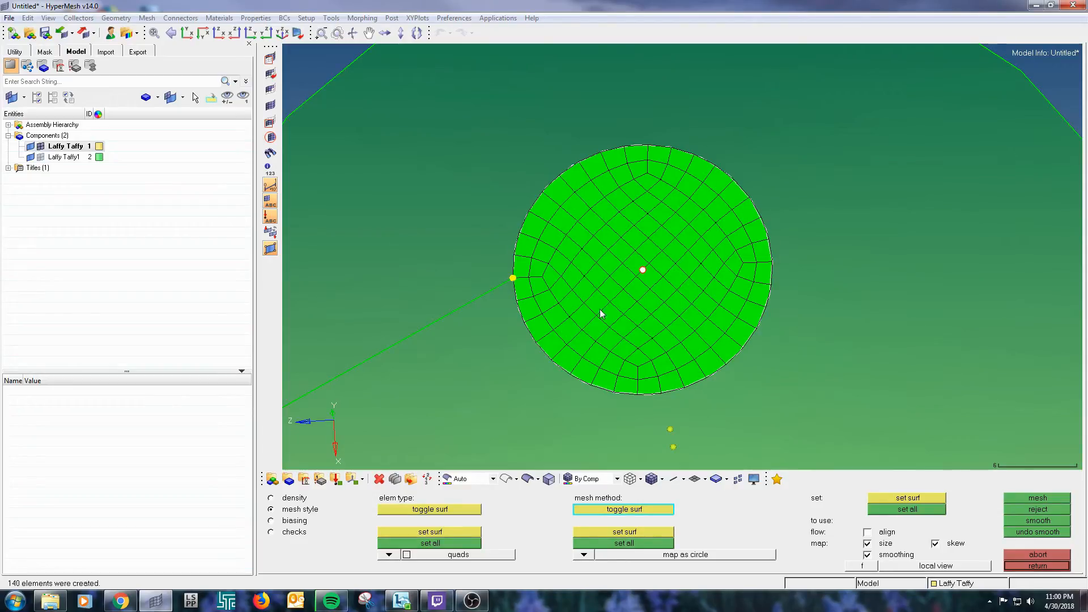
ctrl+drag(640, 363, 651, 325)
ctrl+scroll(561, 351, down, 3)
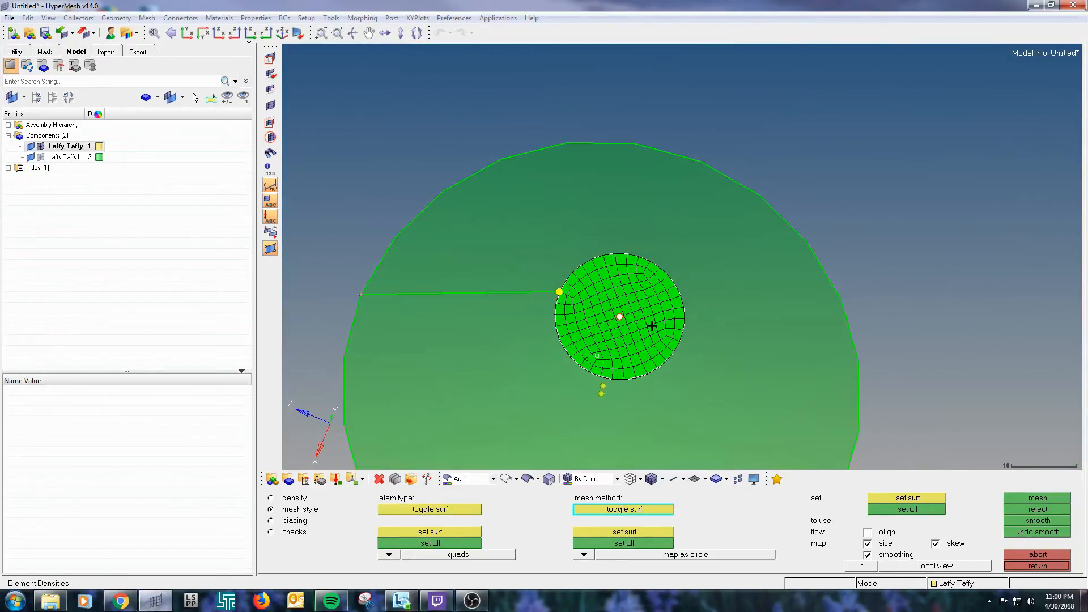
click(867, 544)
click(867, 543)
click(867, 543)
Step: Switch to the biasing settings and repeatedly increase the bias intensity on the top face's circular edge
click(290, 522)
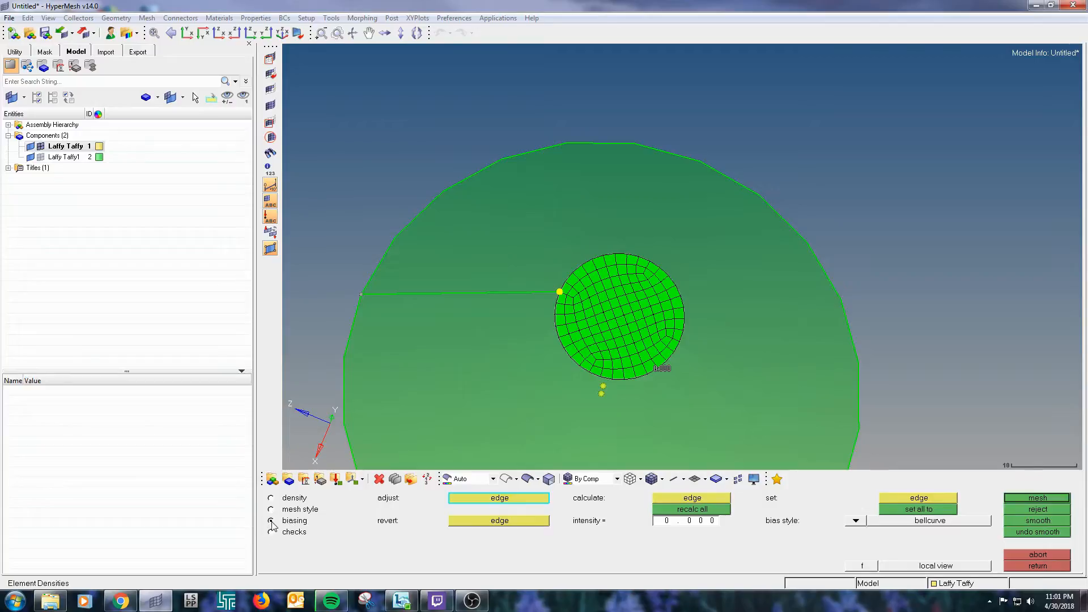
ctrl+drag(616, 378, 580, 344)
ctrl+scroll(645, 370, up, 2)
click(666, 363)
click(666, 362)
click(666, 363)
click(666, 363)
click(666, 363)
click(666, 362)
click(667, 362)
click(666, 362)
click(666, 363)
click(666, 362)
click(667, 363)
click(666, 362)
click(667, 363)
click(666, 363)
click(666, 363)
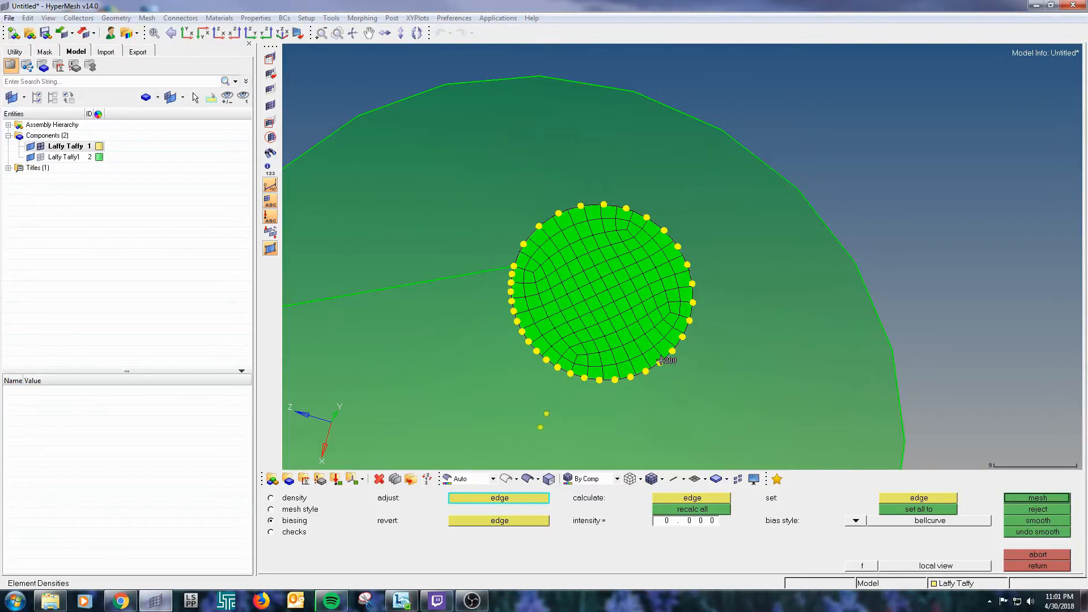
Step: Recalculate the circular edge's bias with an intensity of 0 and remesh the top face
click(684, 521)
click(684, 497)
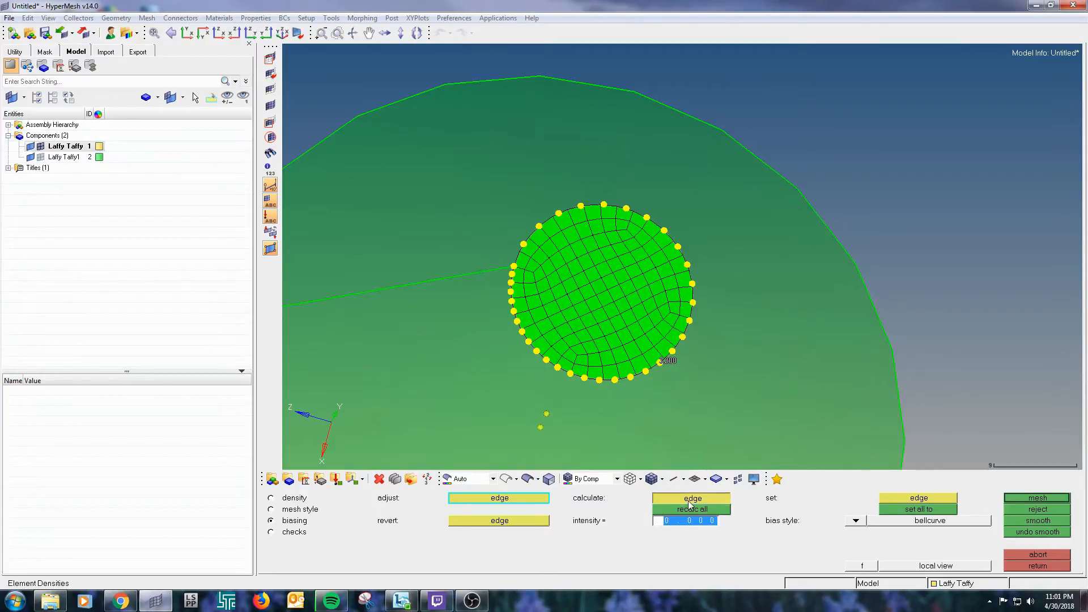
click(664, 361)
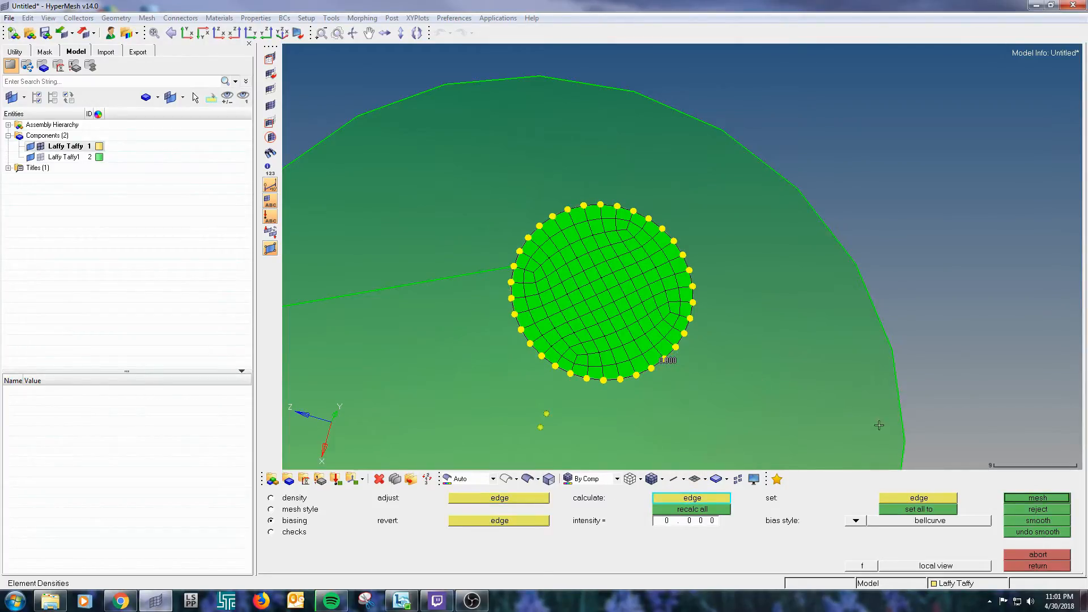
click(1007, 498)
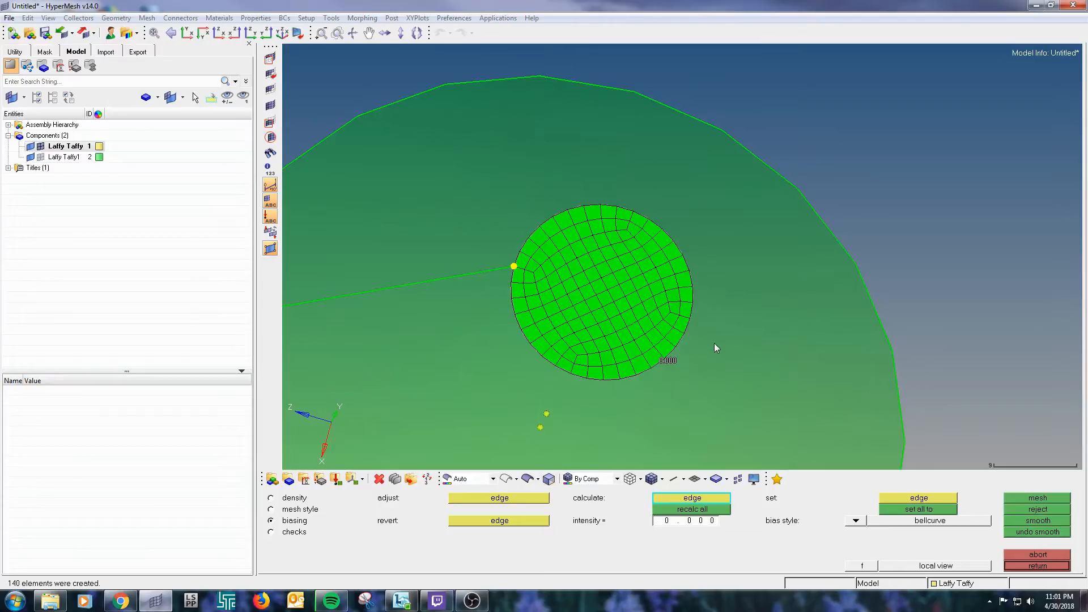
Step: Increase the circular edge's bias intensity in two small increments, remeshing the top face after each one
click(524, 498)
click(665, 356)
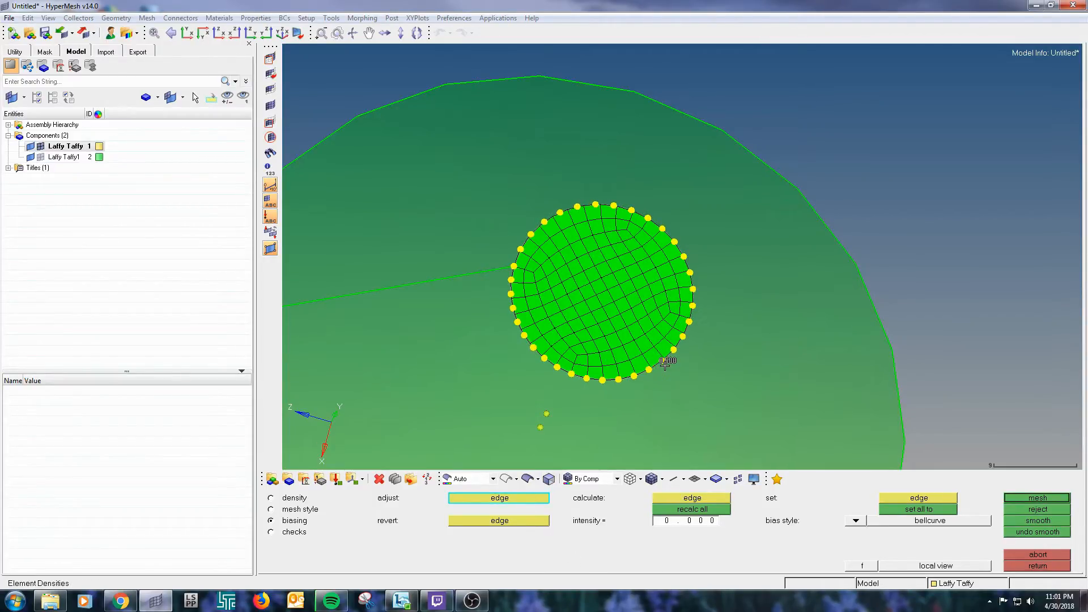
click(1031, 498)
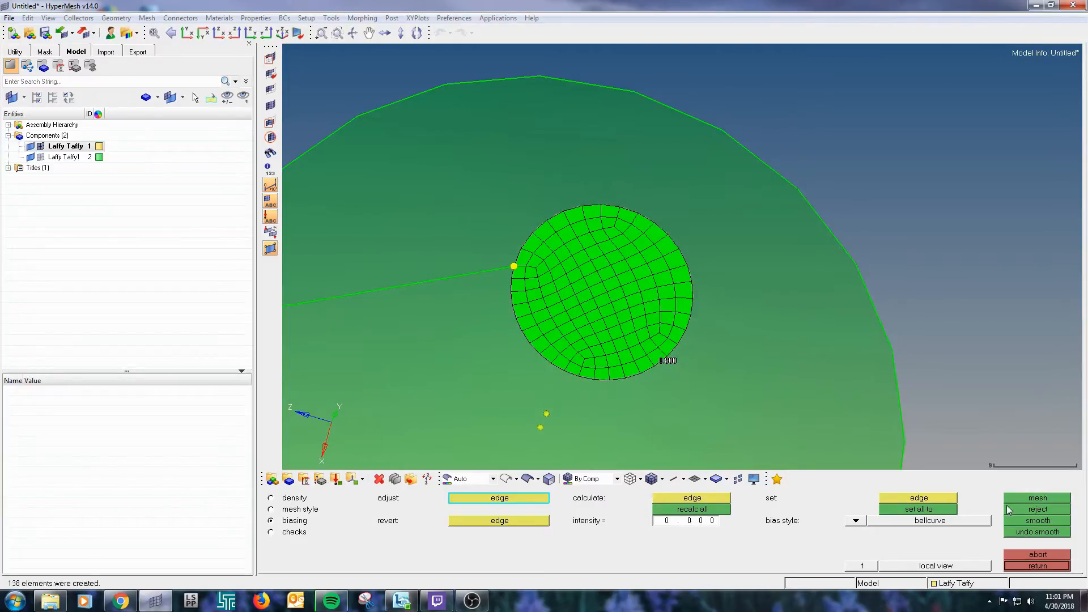
click(667, 357)
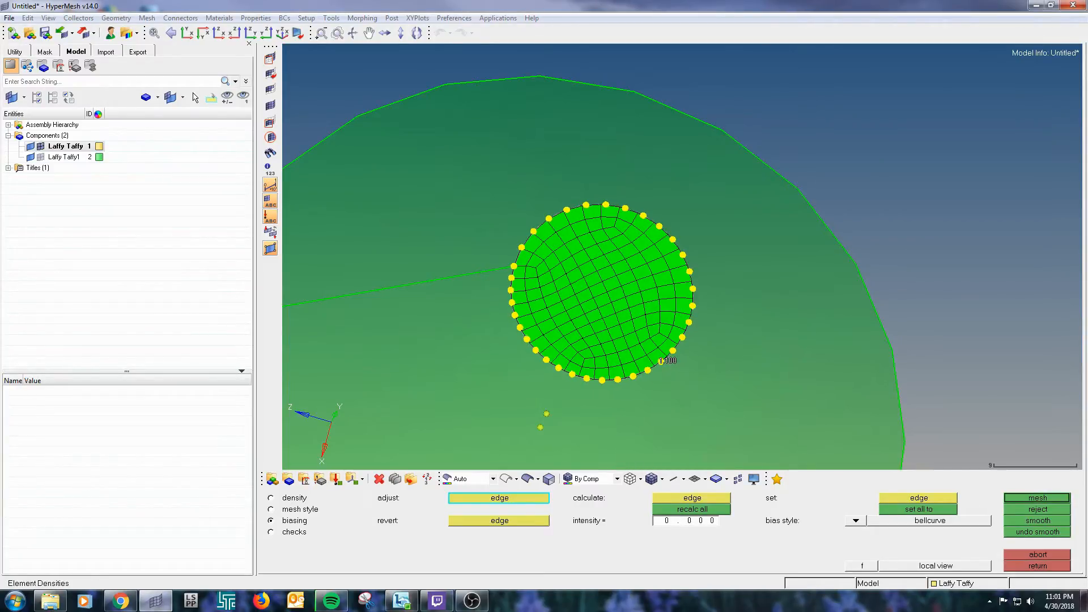
click(1021, 499)
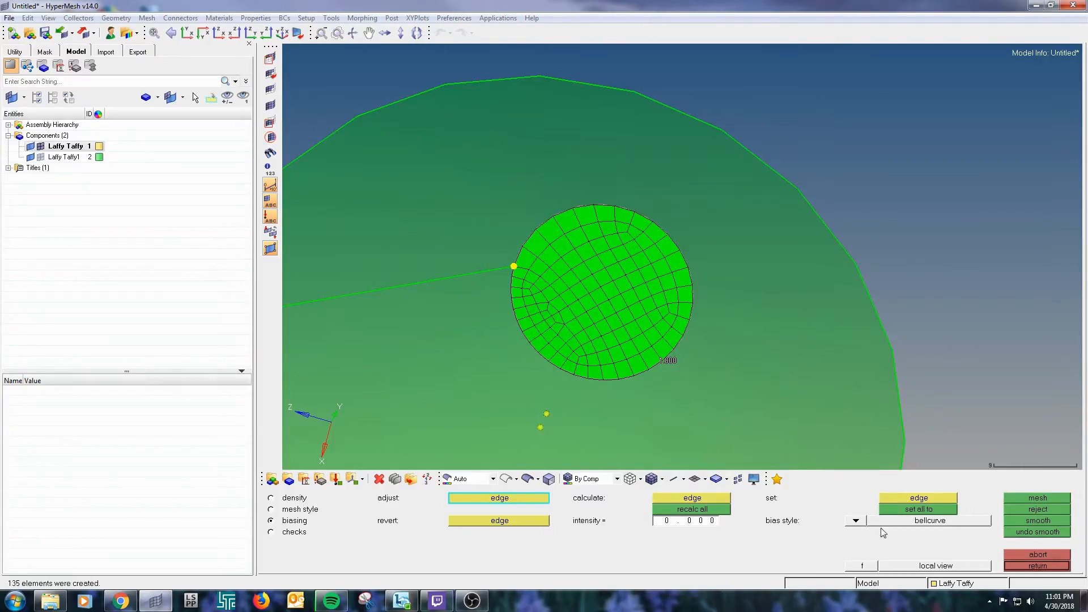
Step: Apply the bellcurve bias style to the circular edge and increase its bias intensity further
click(855, 520)
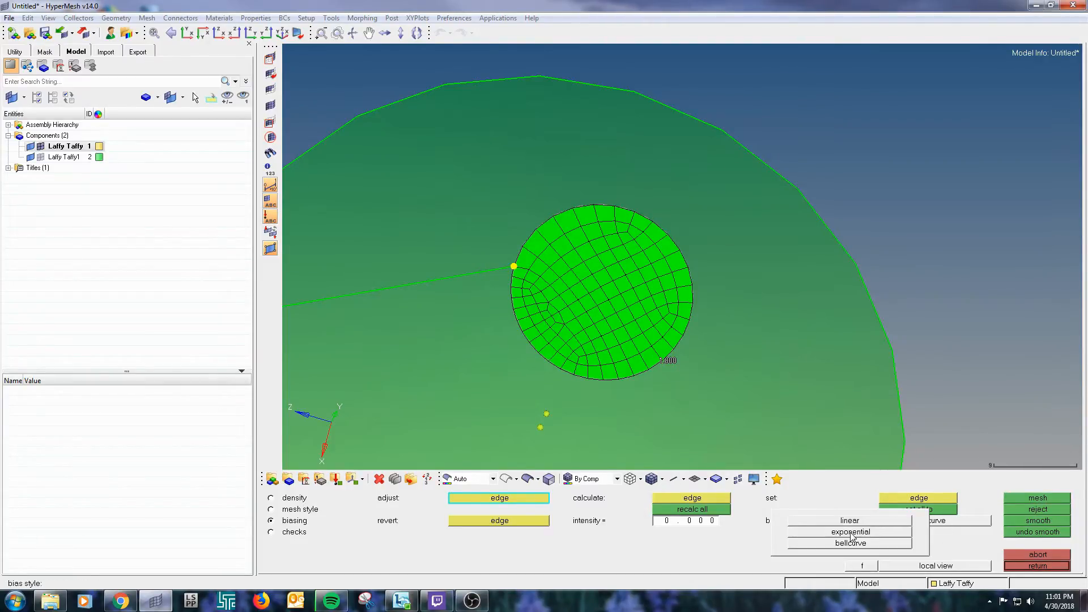
click(815, 539)
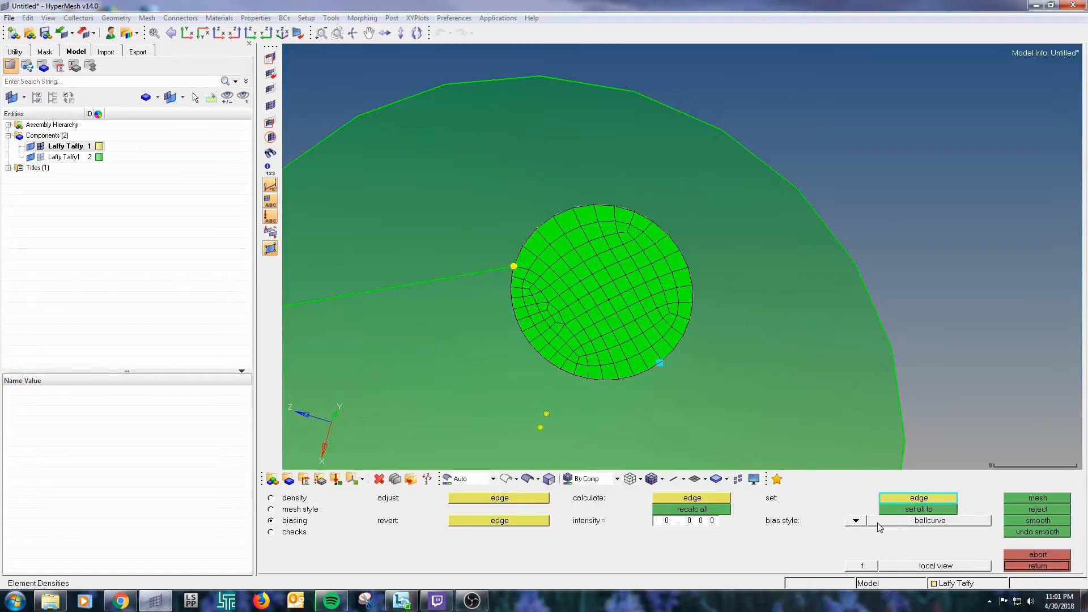
click(662, 366)
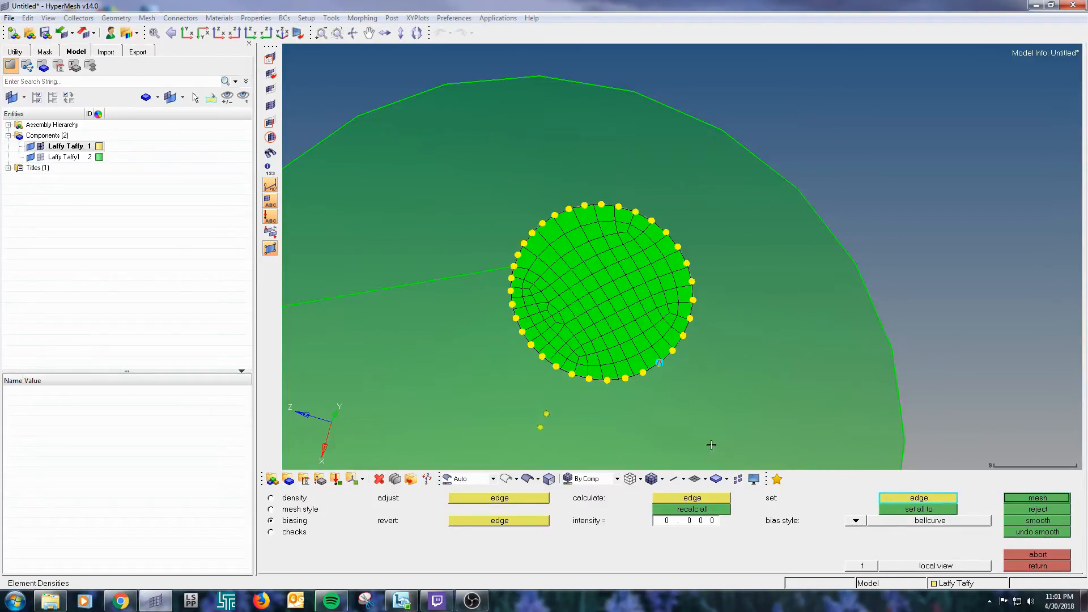
click(514, 503)
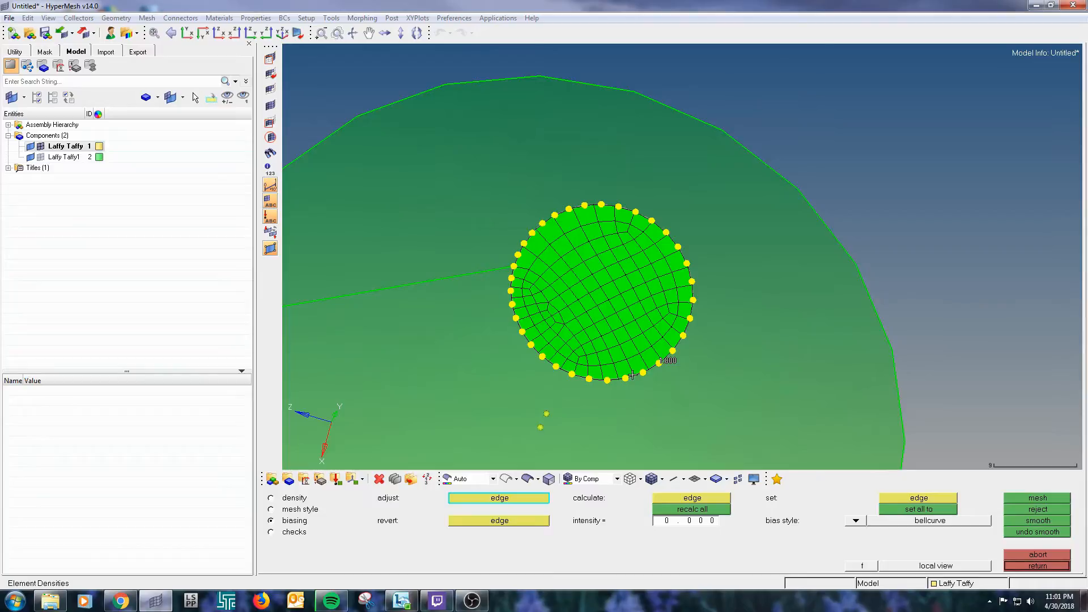
click(661, 364)
click(662, 365)
click(661, 364)
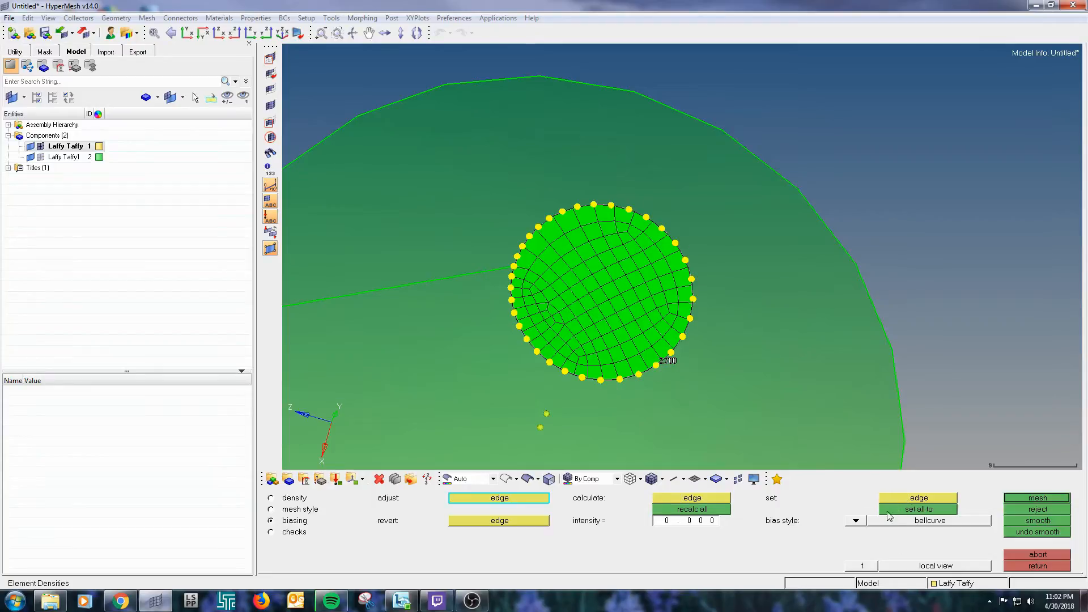
Step: Apply the exponential bias style to the circular edge and remesh the top face
click(909, 499)
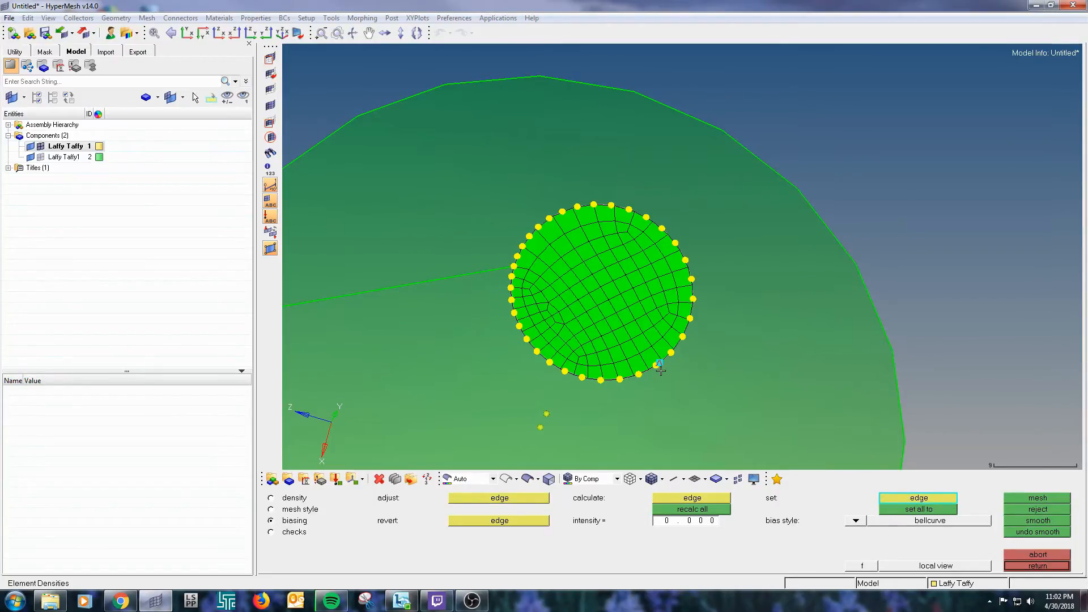
click(857, 520)
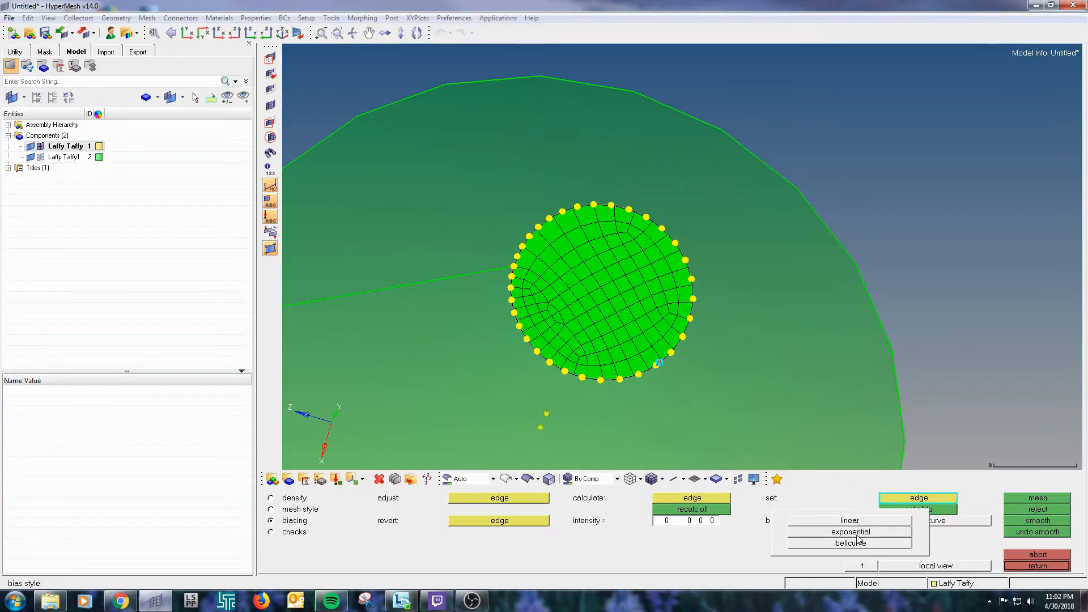
click(850, 543)
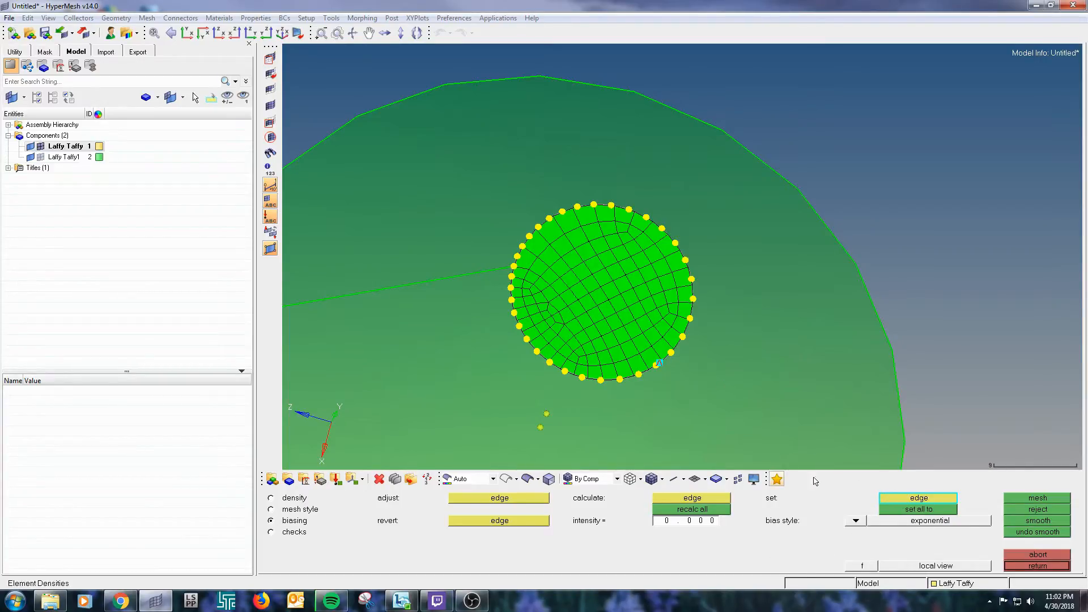
click(662, 361)
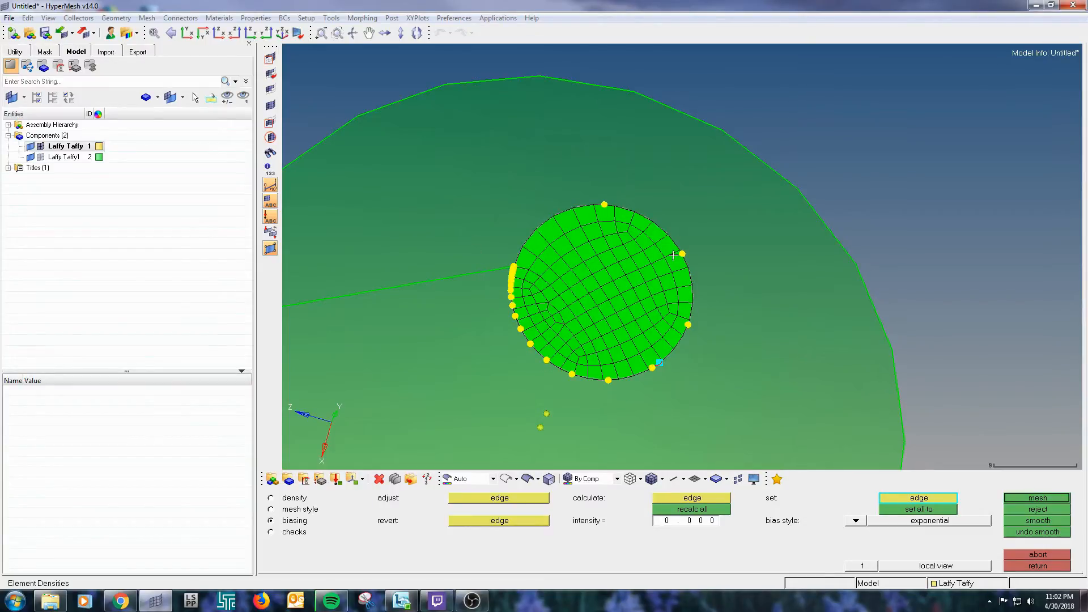
click(1020, 499)
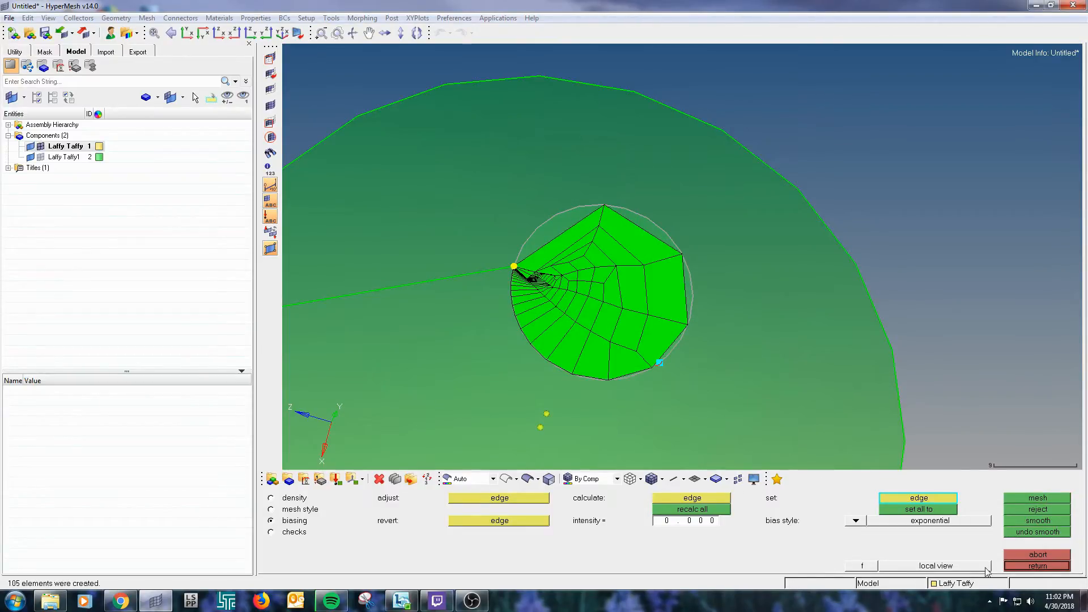
Step: Reset the circular edge's bias by recalculating it at intensity 0, and remesh the top face evenly
click(692, 499)
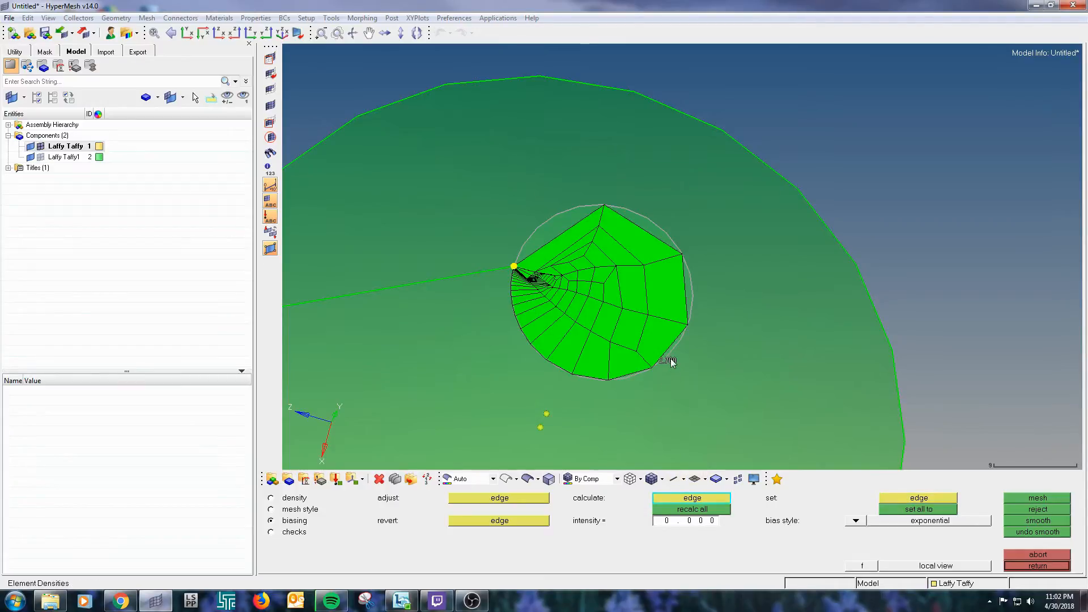
click(668, 362)
click(1035, 497)
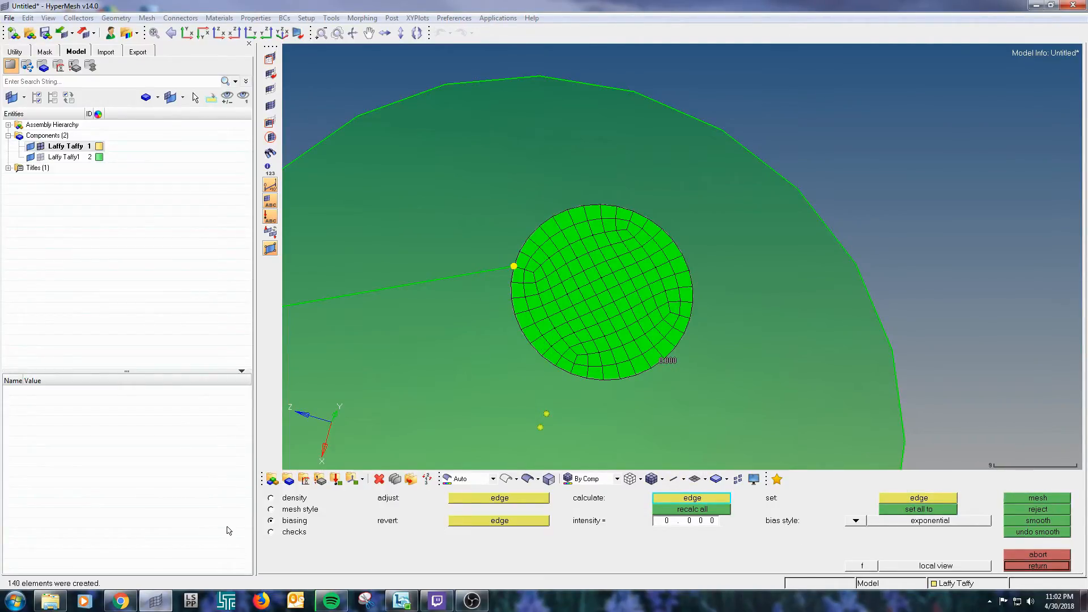
Step: Show the element quality checks for the top face's mesh
click(271, 532)
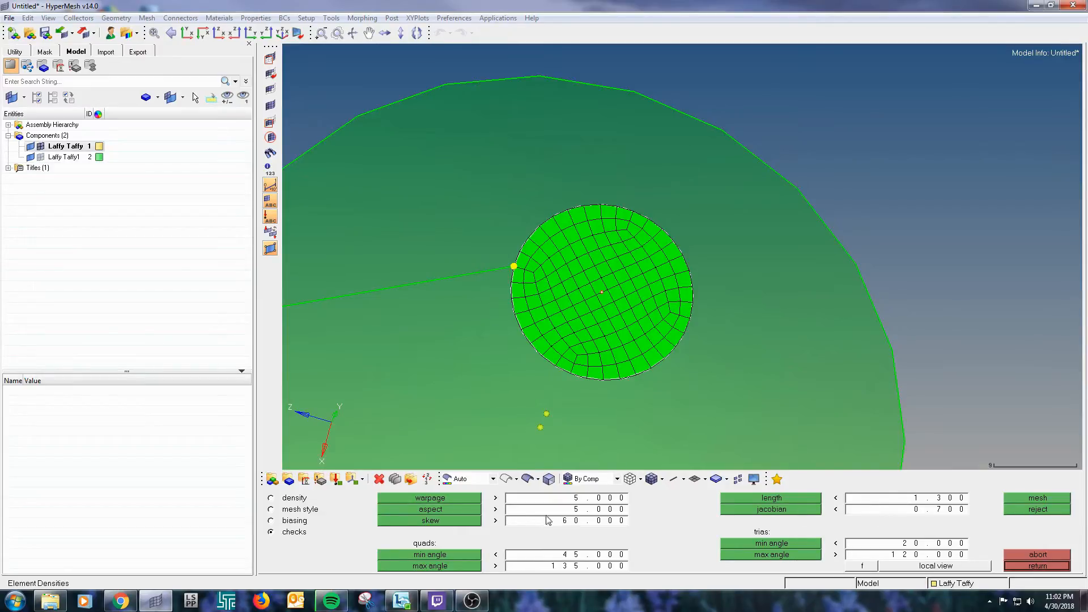
Step: Check the top face's mesh for elements with a jacobian below 0.7
click(916, 510)
key(Return)
click(780, 511)
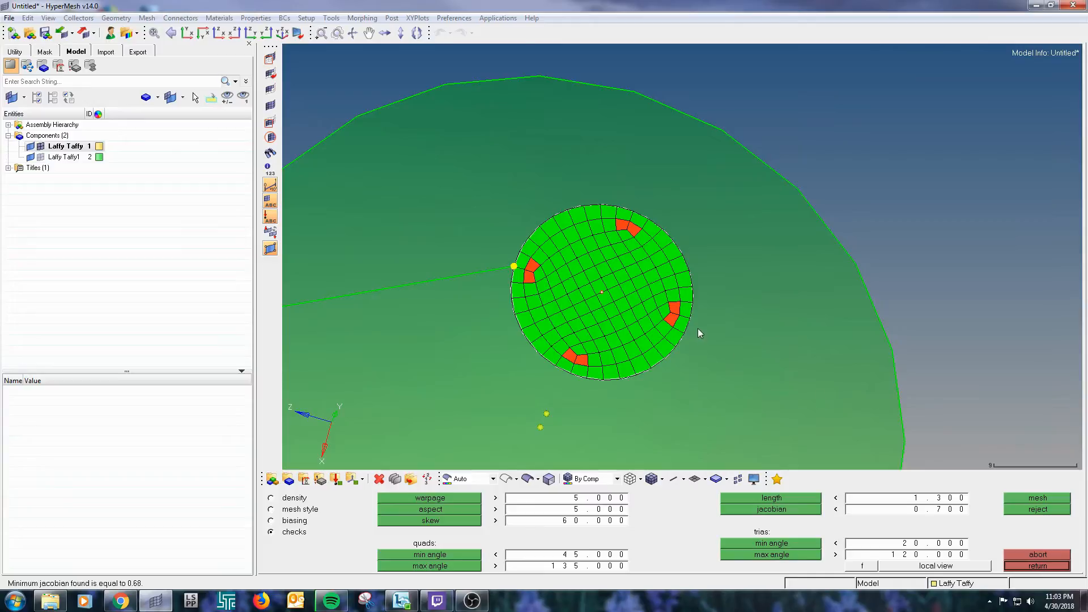
Step: Remesh the top face with an element size of 1 and recheck its elements against the jacobian limit
click(286, 498)
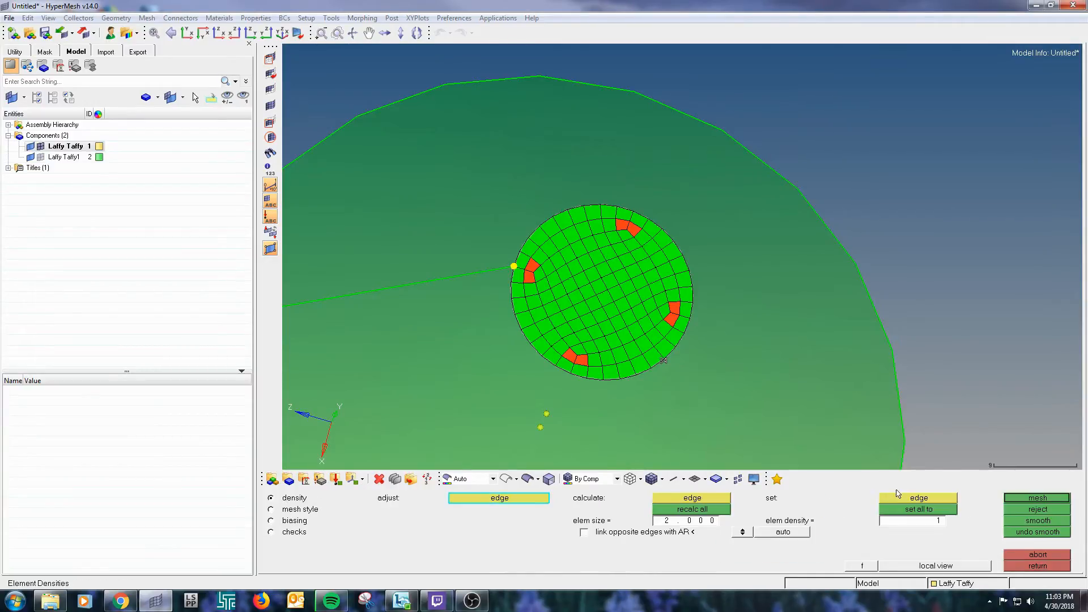
click(700, 526)
text(1)
key(Return)
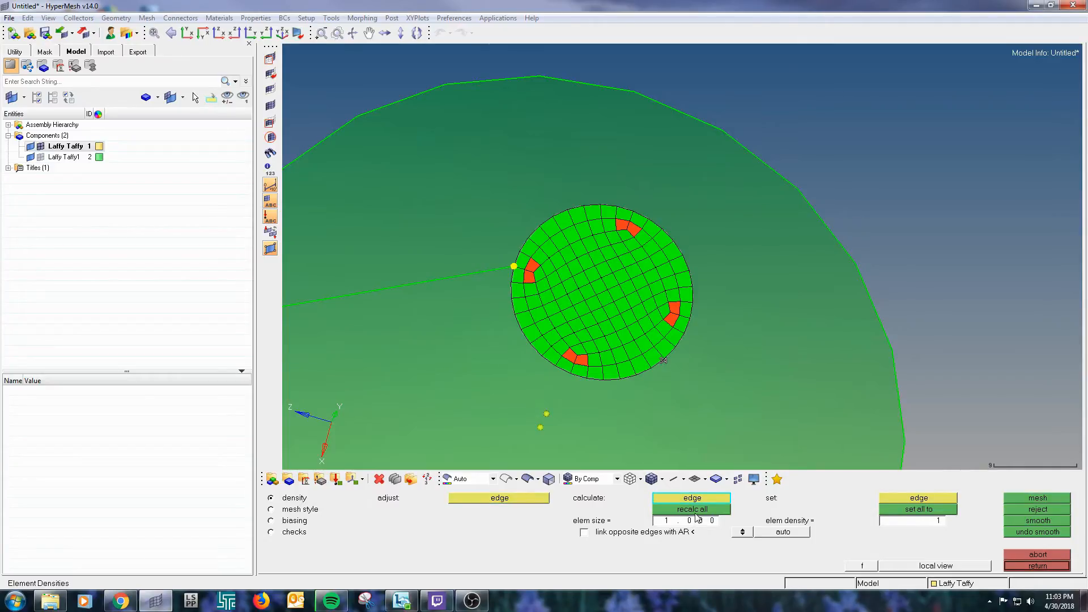
click(695, 509)
click(1019, 499)
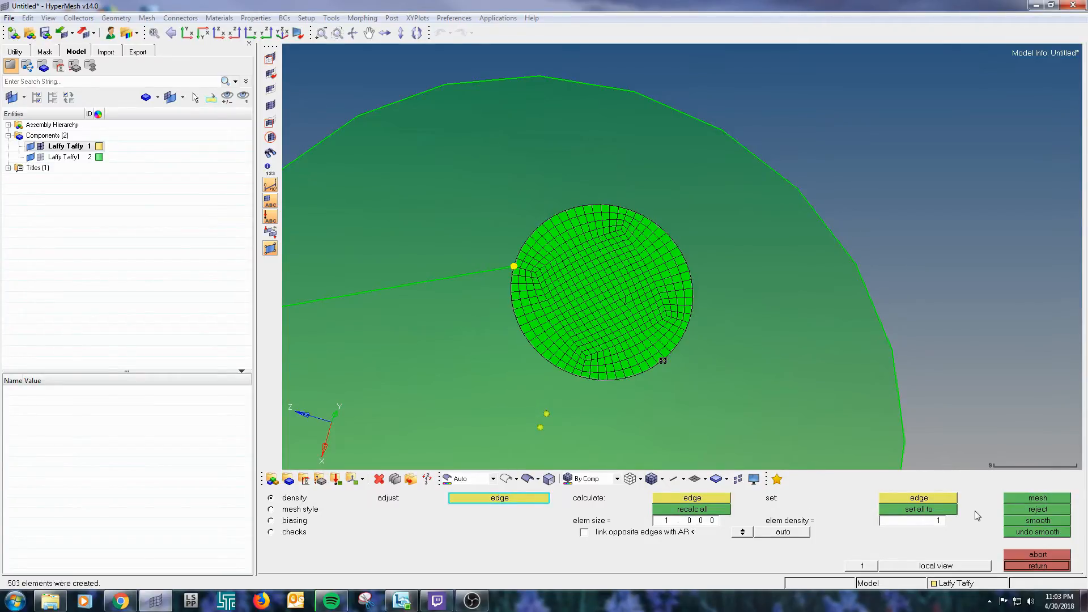
click(286, 533)
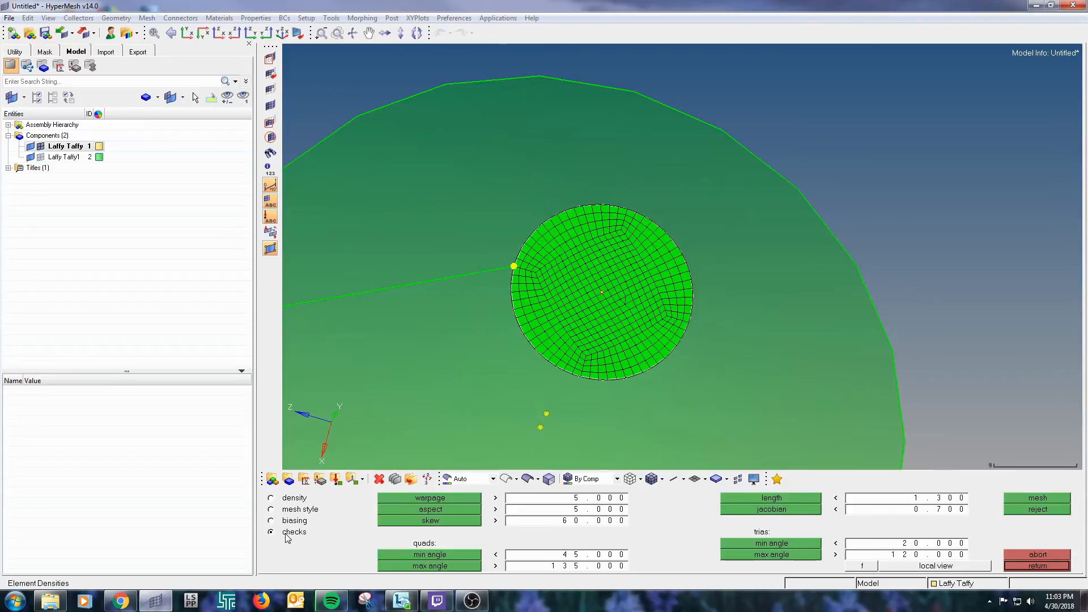
click(786, 509)
Step: Set the element size back to 2, remesh the top face and accept the mesh
click(271, 498)
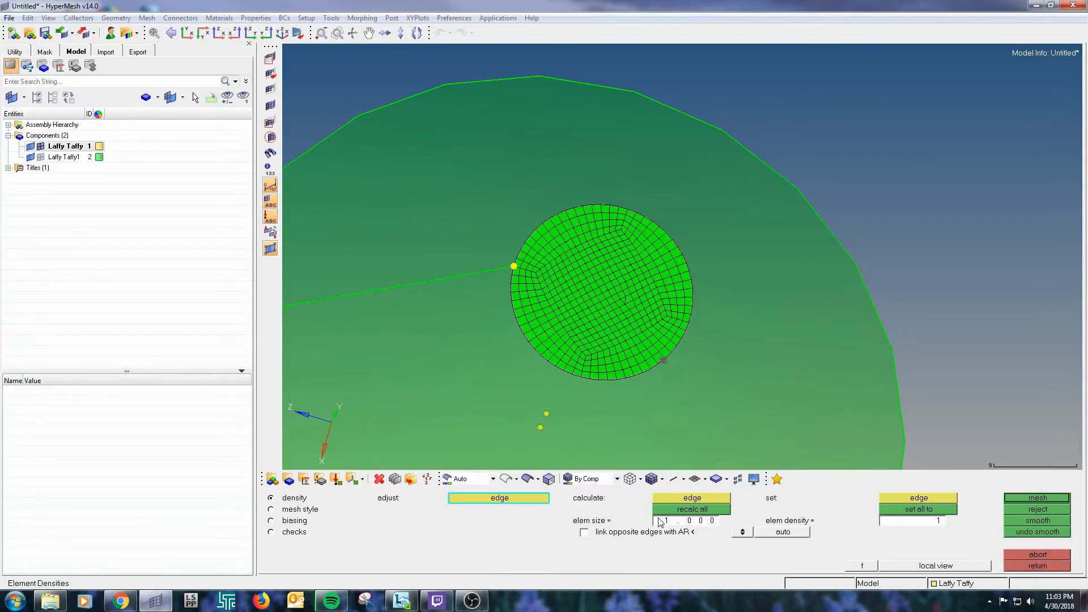
click(697, 520)
text(5)
key(Return)
click(705, 521)
text(2)
key(Return)
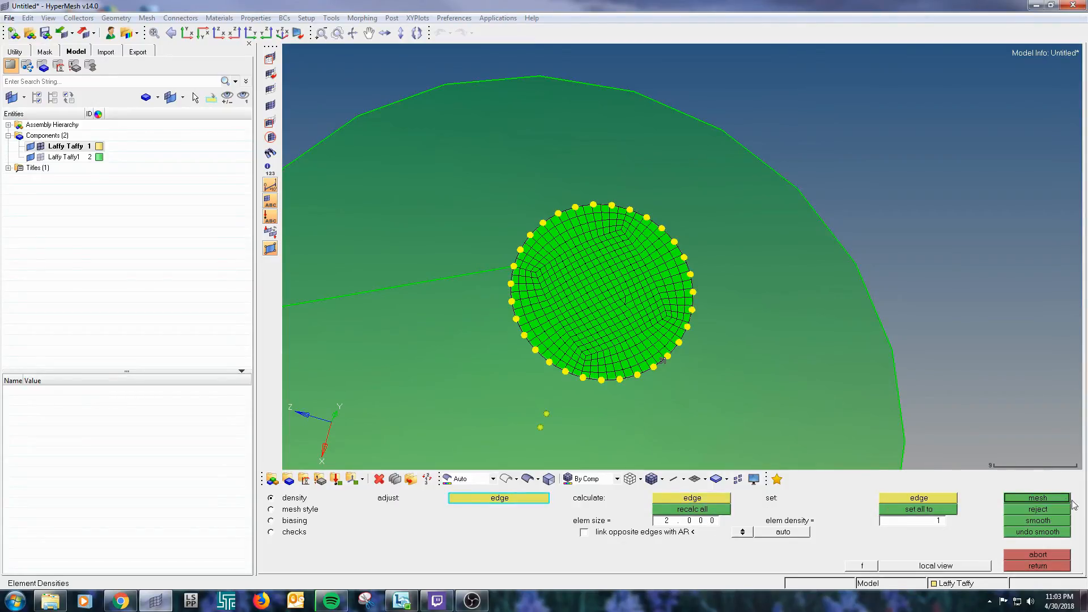
click(1038, 498)
click(666, 362)
click(1036, 497)
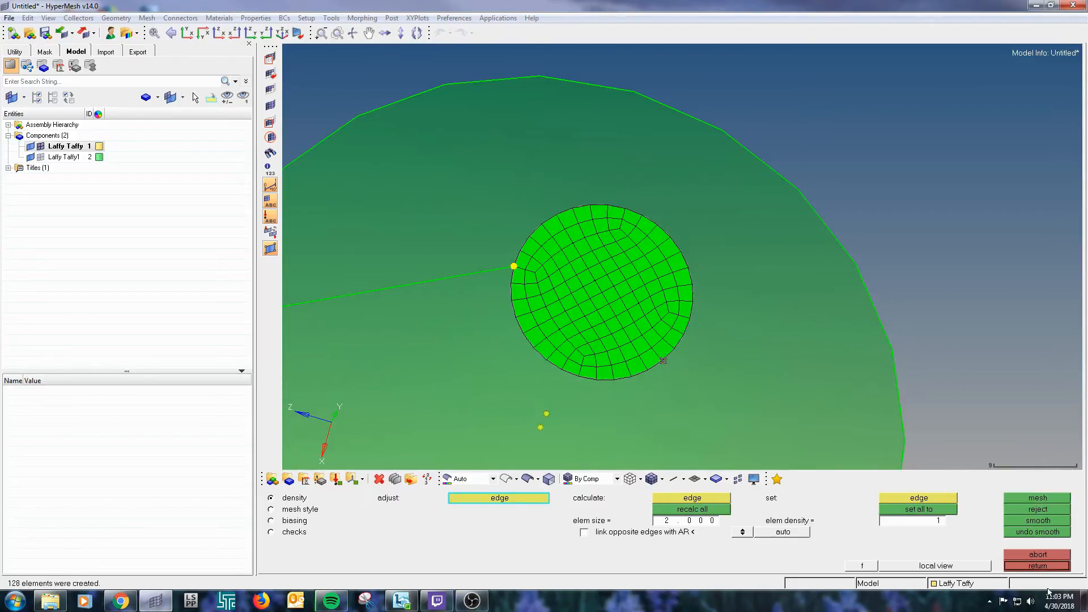
click(1037, 566)
Step: Mesh the cone's side surface with quads at an element size of 2
ctrl+scroll(686, 257, down, 3)
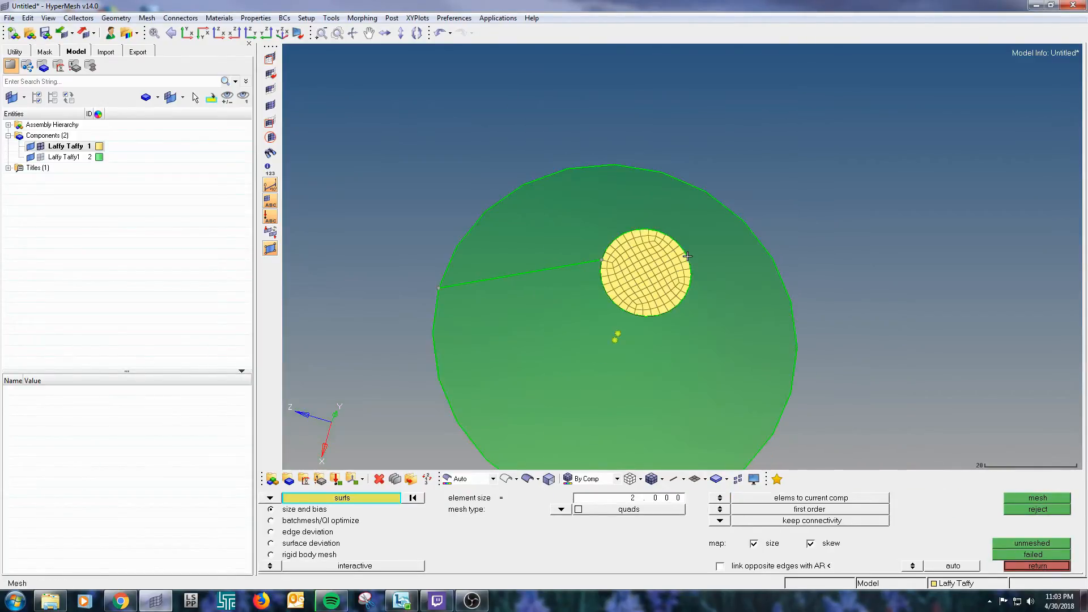
ctrl+drag(713, 347, 714, 284)
click(593, 322)
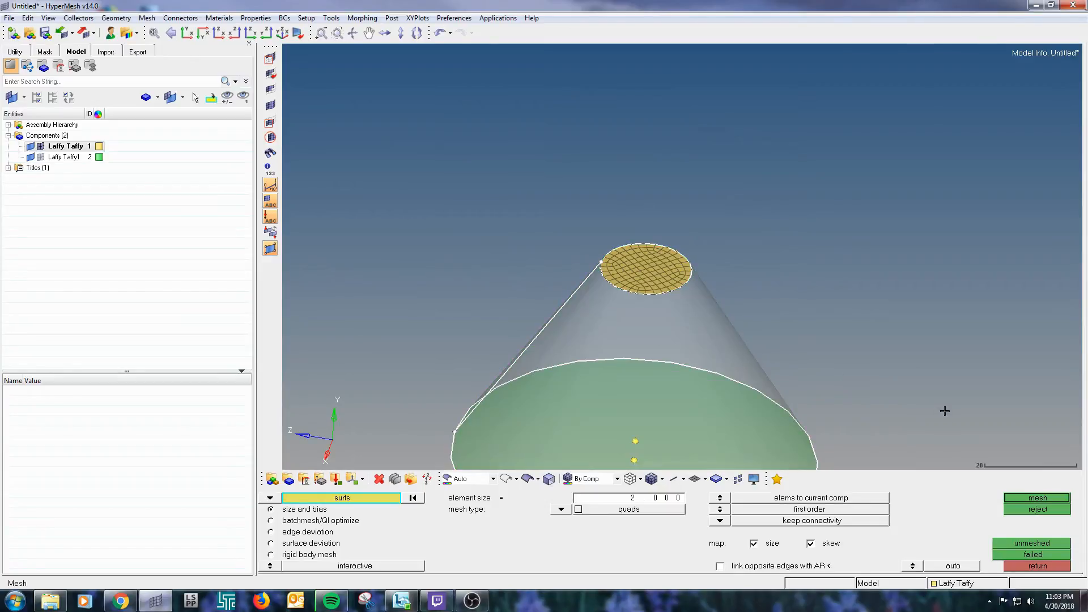
click(1016, 497)
Step: Set the element density of the cone's bottom circular edge to 32 and remesh the side surface
ctrl+scroll(646, 336, up, 4)
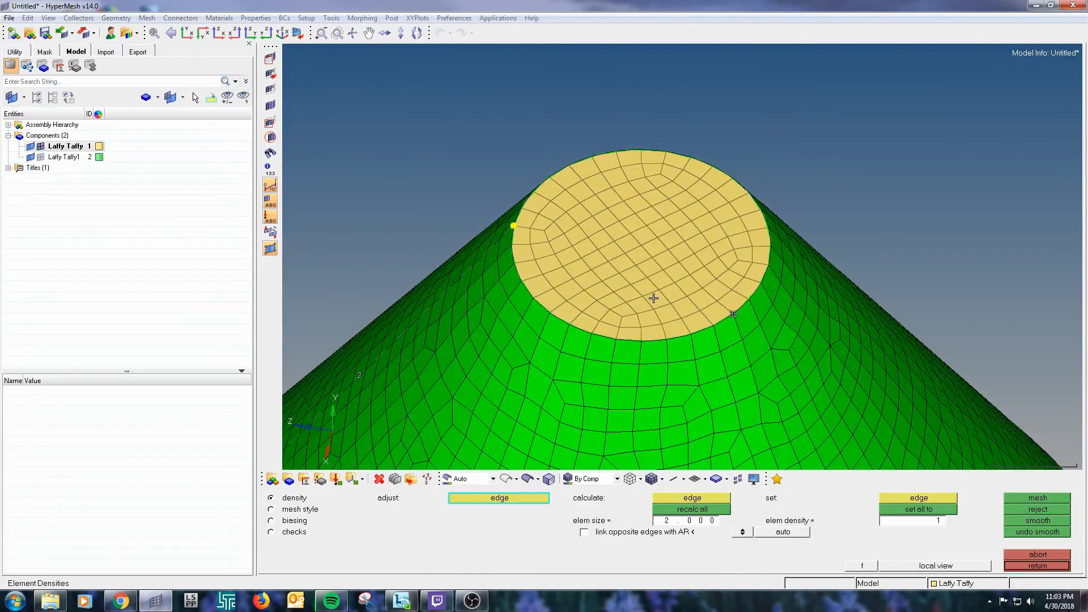
ctrl+scroll(574, 149, down, 6)
ctrl+drag(643, 320, 670, 338)
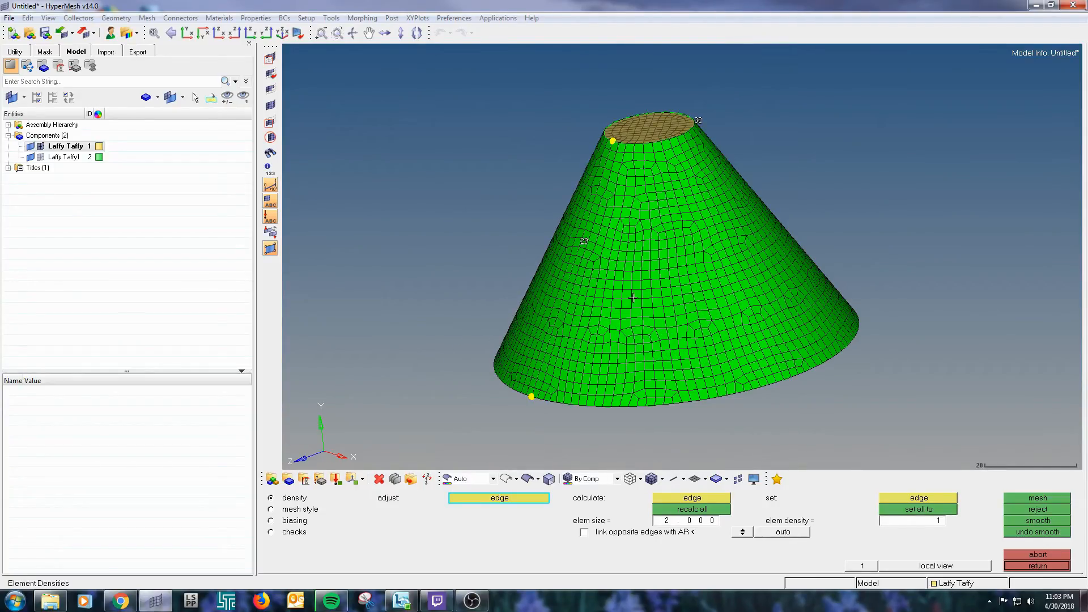
ctrl+drag(640, 213, 704, 226)
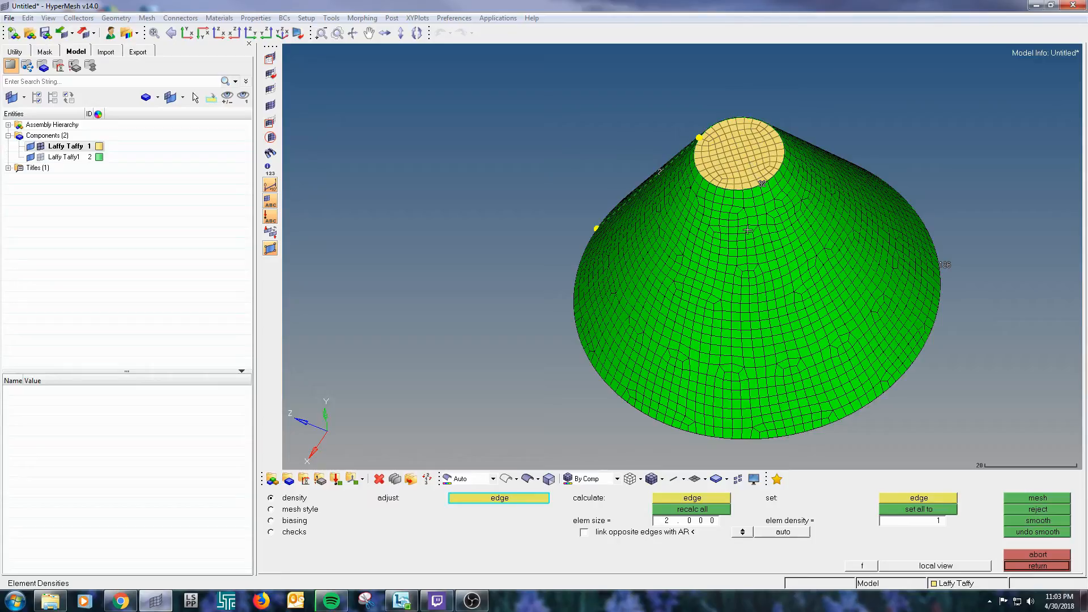
ctrl+drag(752, 383, 1025, 344)
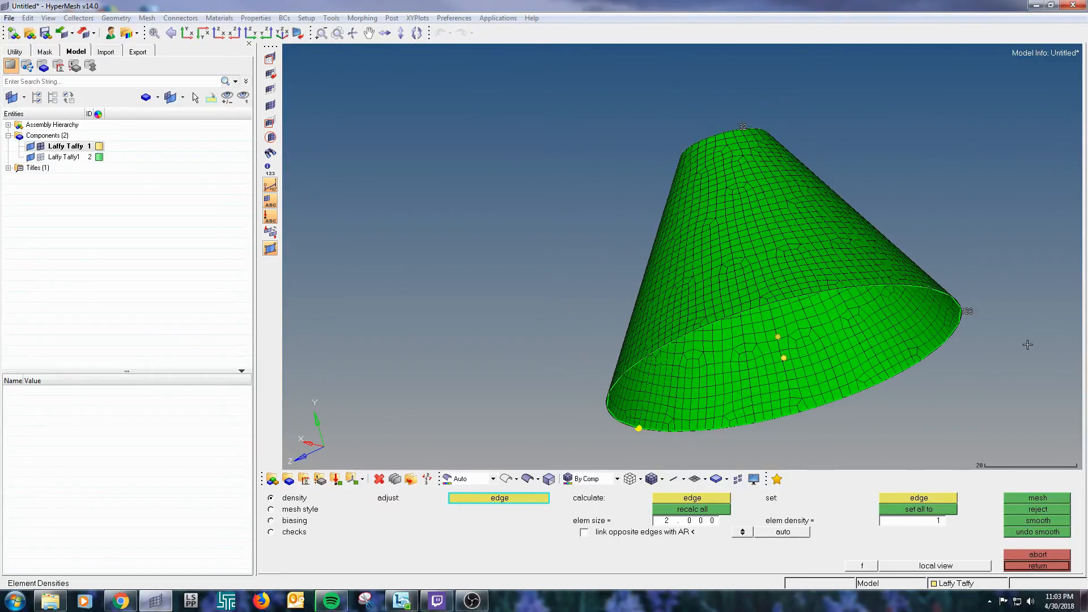
ctrl+drag(891, 229, 837, 277)
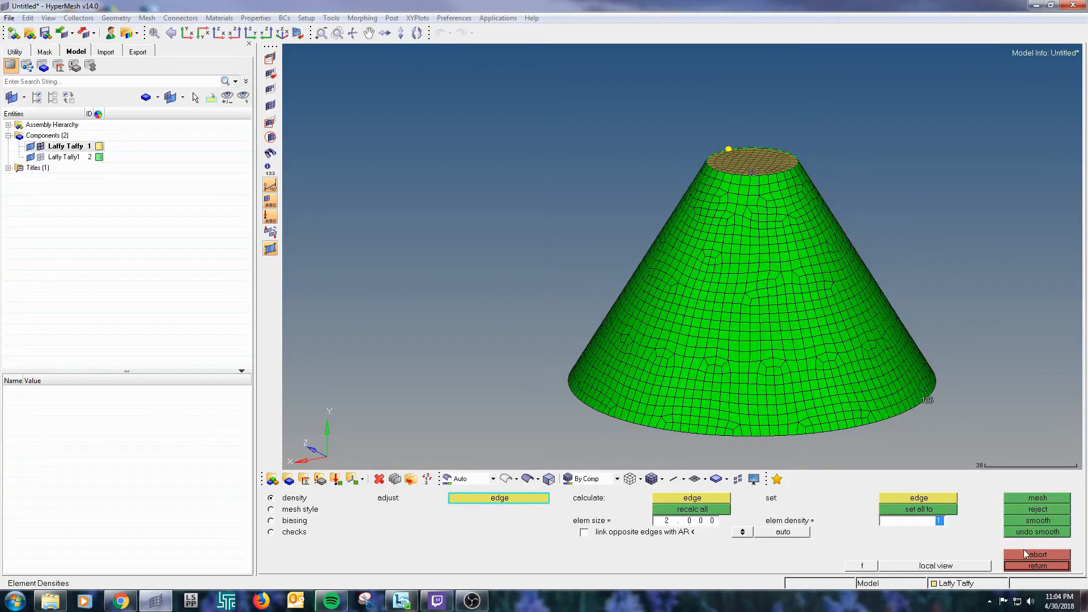
text(32)
key(Return)
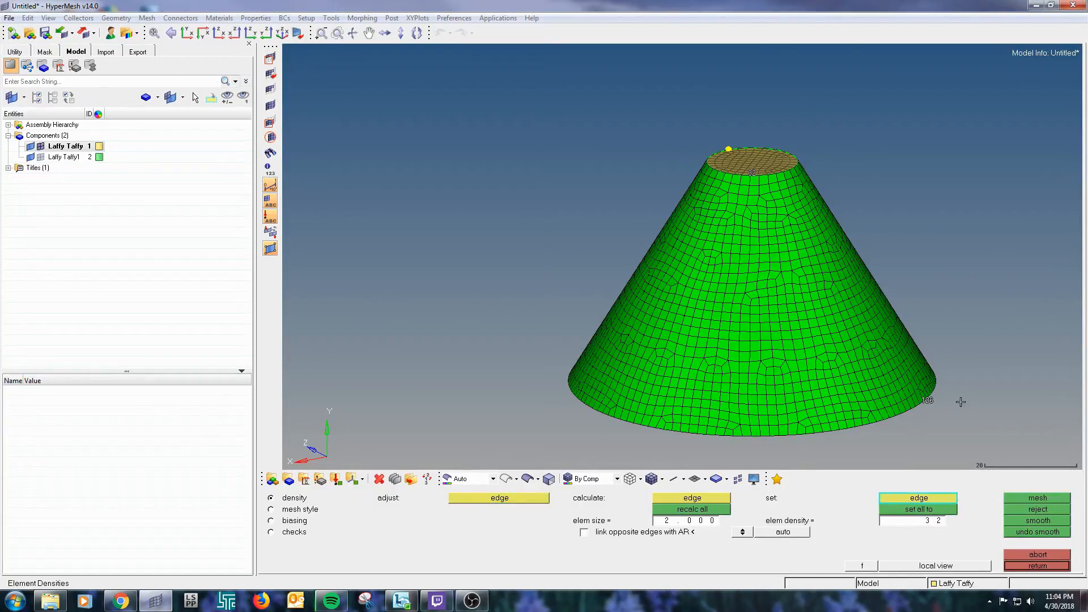
click(927, 404)
click(1034, 499)
Step: Reduce the density of the cone's slanted seam edge to 24 and then 17 elements, remeshing the side surface
ctrl+drag(819, 318, 782, 450)
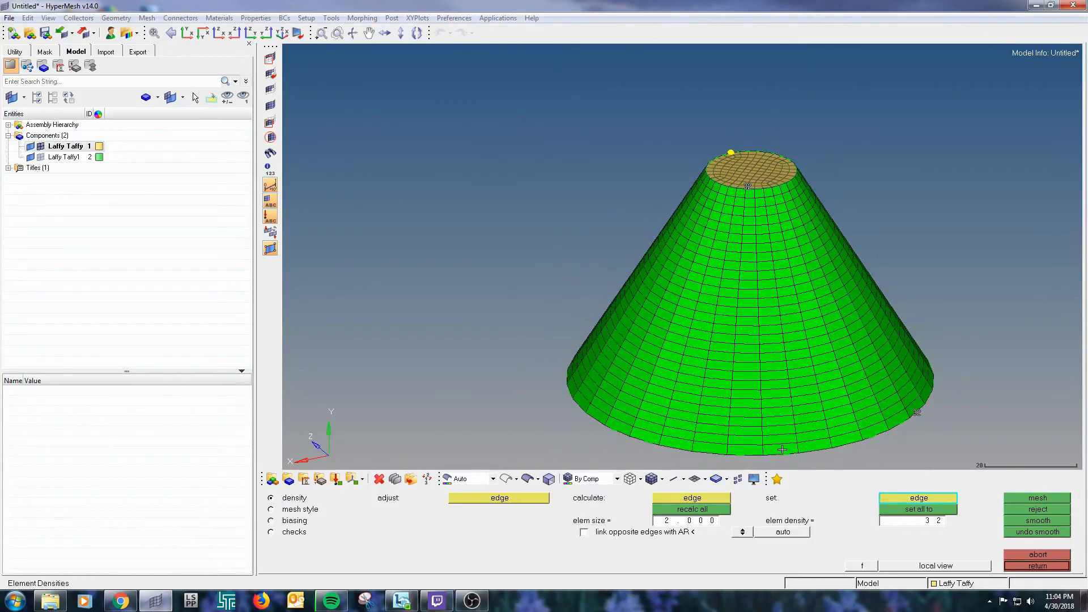
ctrl+drag(727, 283, 824, 385)
ctrl+drag(696, 309, 732, 288)
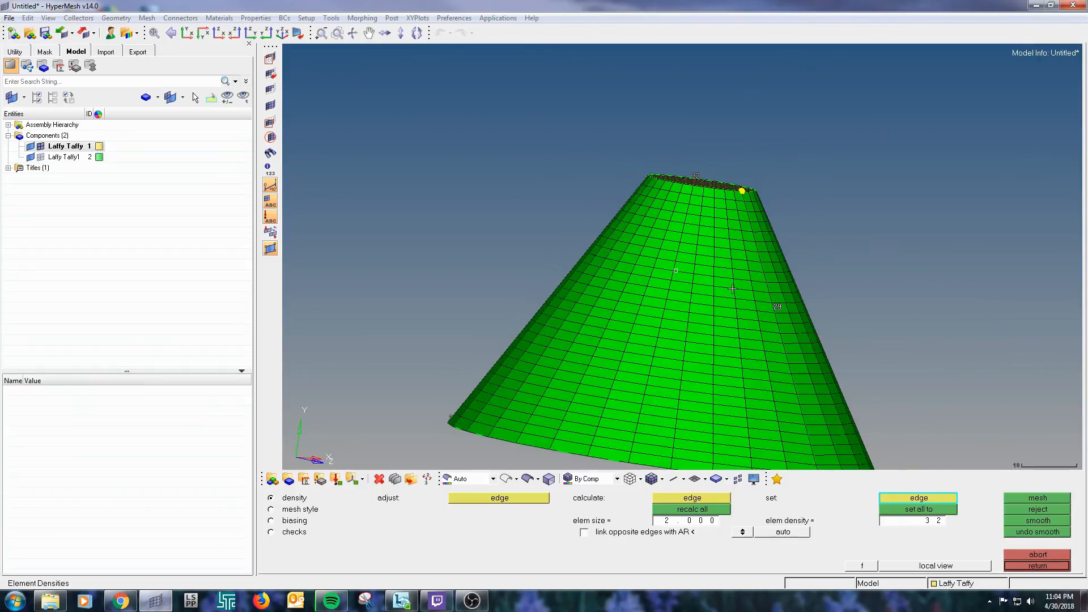
click(775, 307)
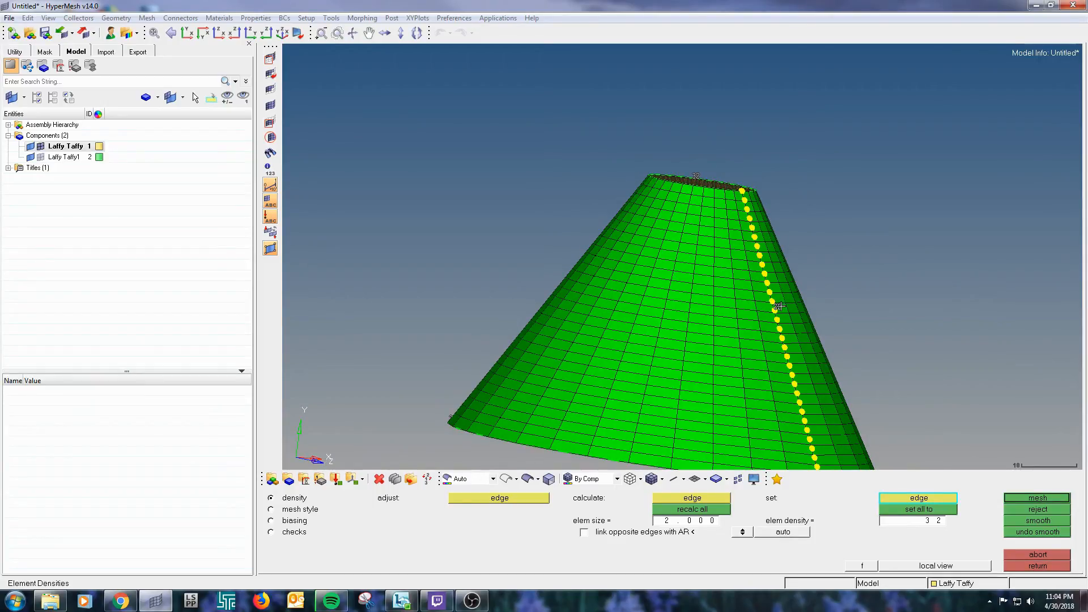
click(520, 501)
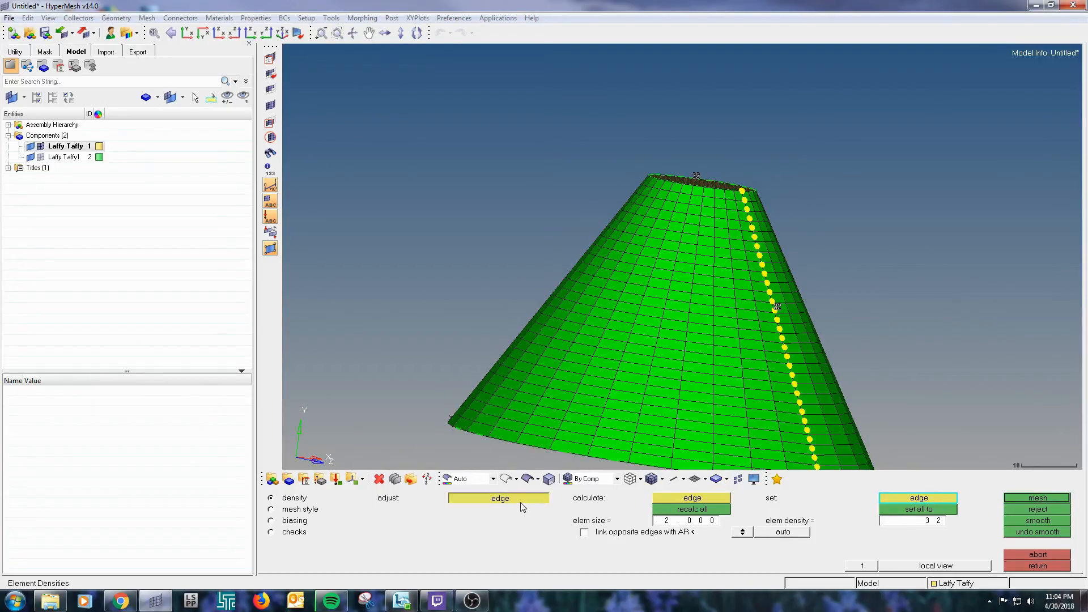
click(777, 308)
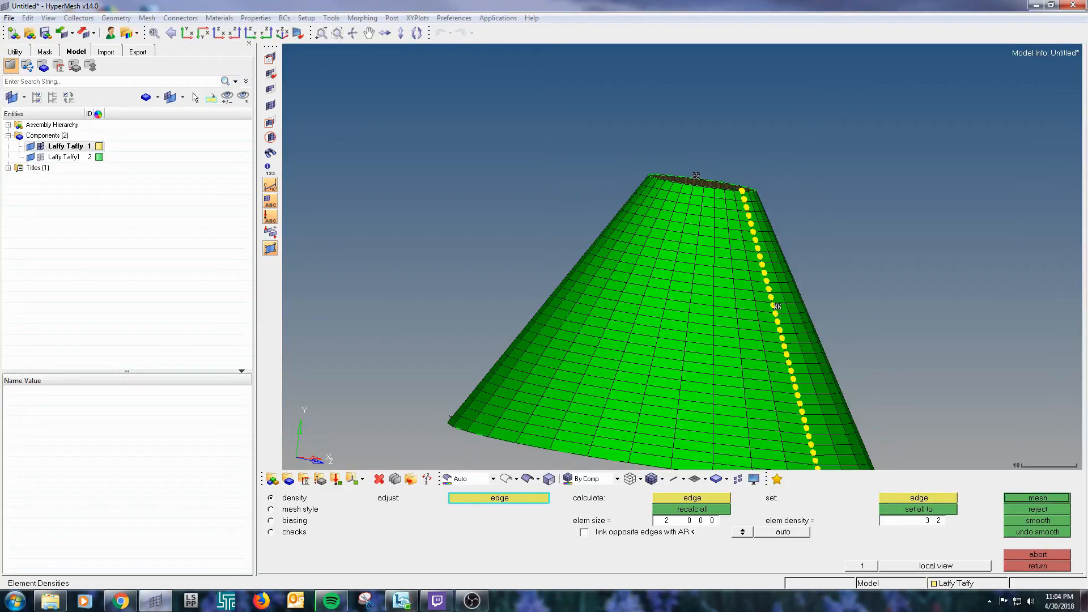
click(777, 308)
click(777, 307)
click(1028, 498)
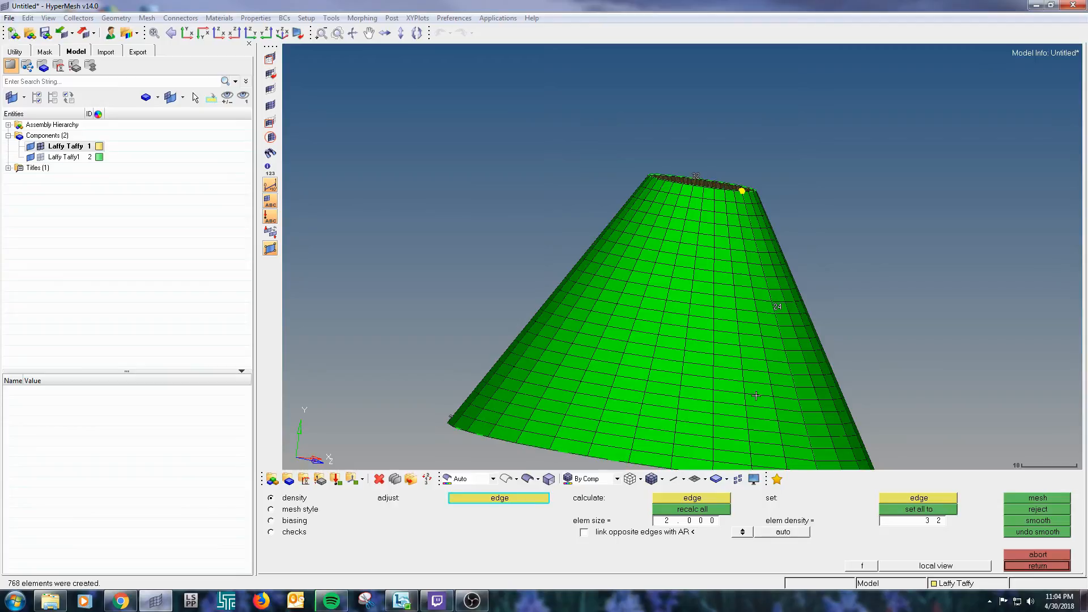
ctrl+drag(682, 345, 737, 381)
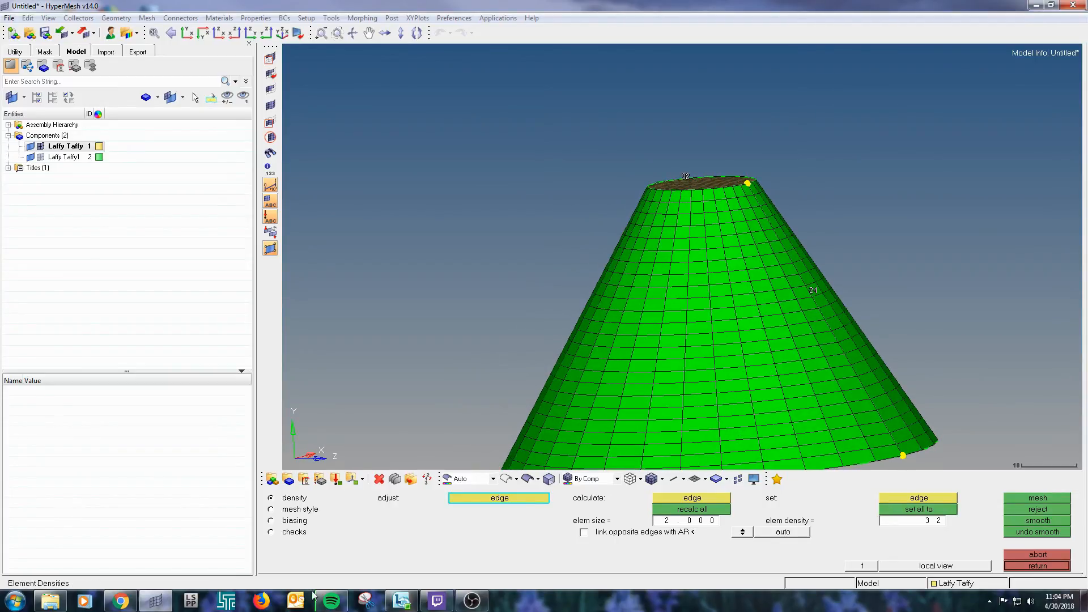
click(810, 299)
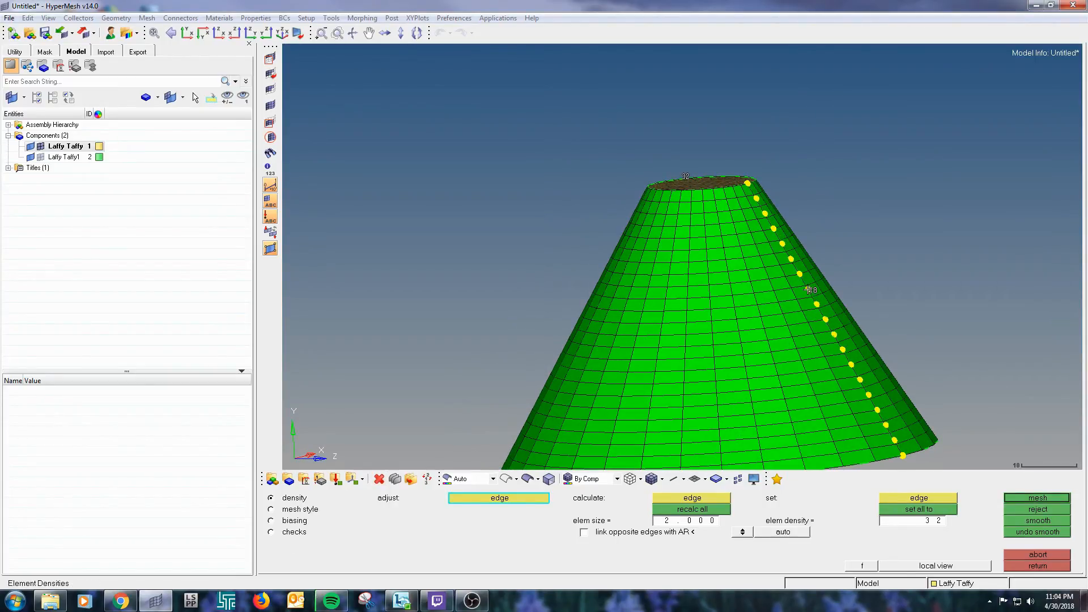
click(1026, 499)
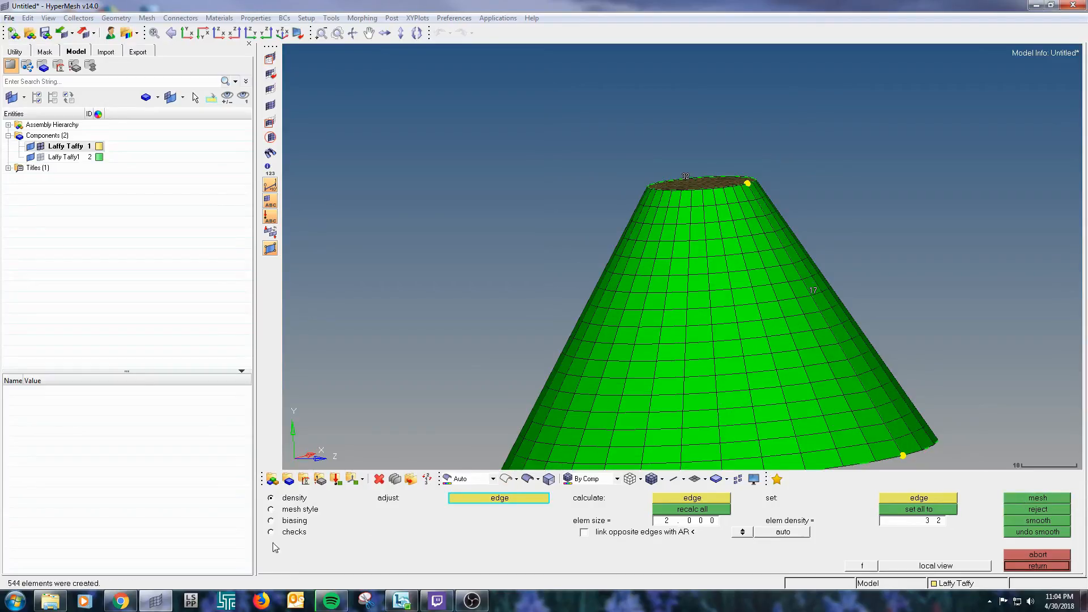
Step: Show the biasing settings for the side surface and choose the linear bias style
click(288, 520)
ctrl+drag(741, 320, 672, 256)
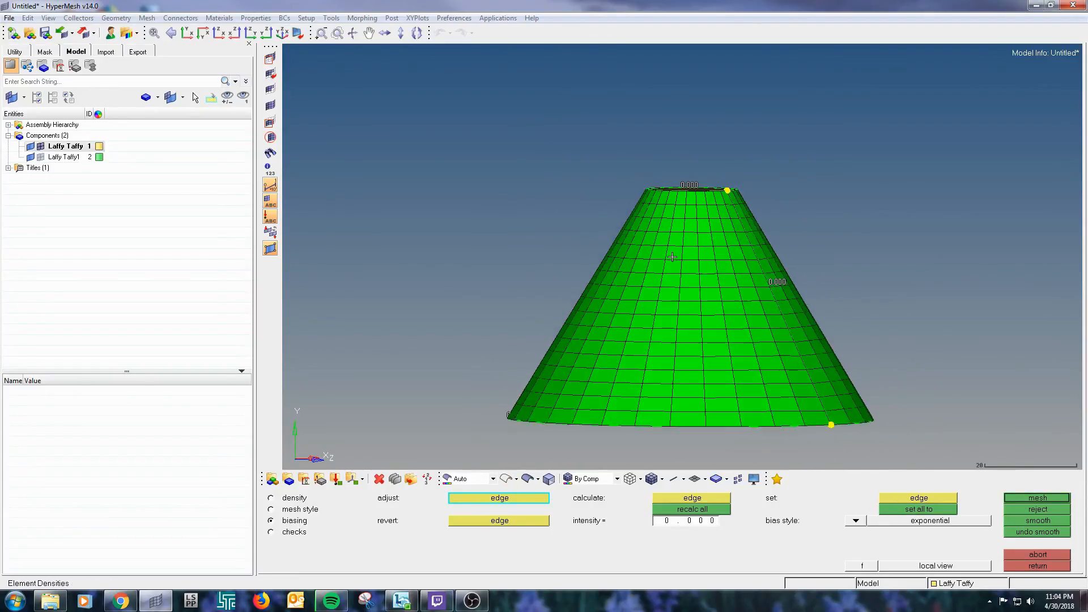
scroll(703, 372, up, 2)
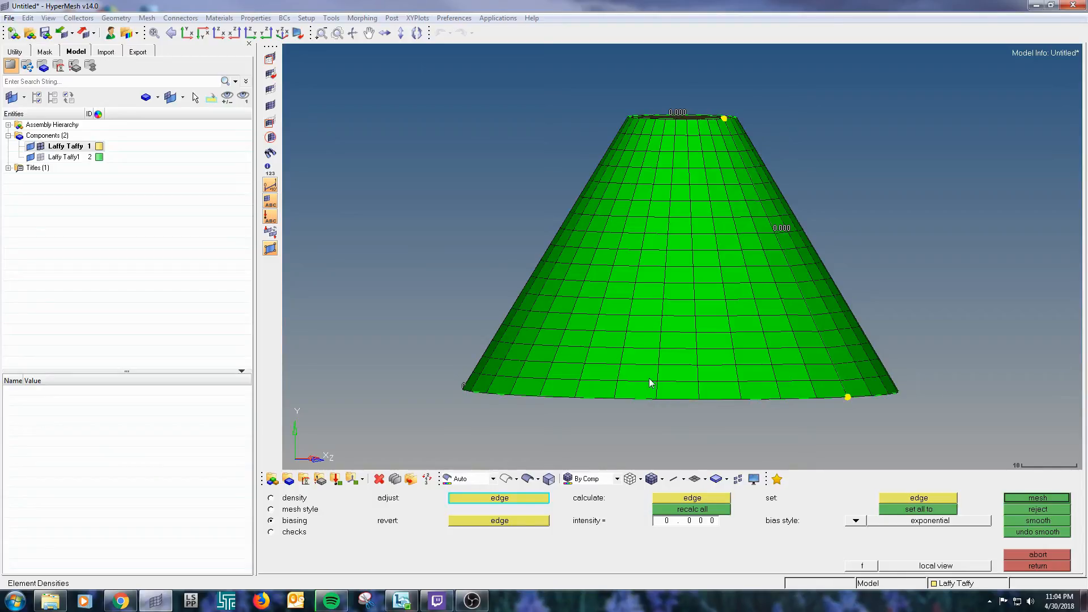
click(777, 234)
click(775, 229)
click(775, 229)
click(856, 520)
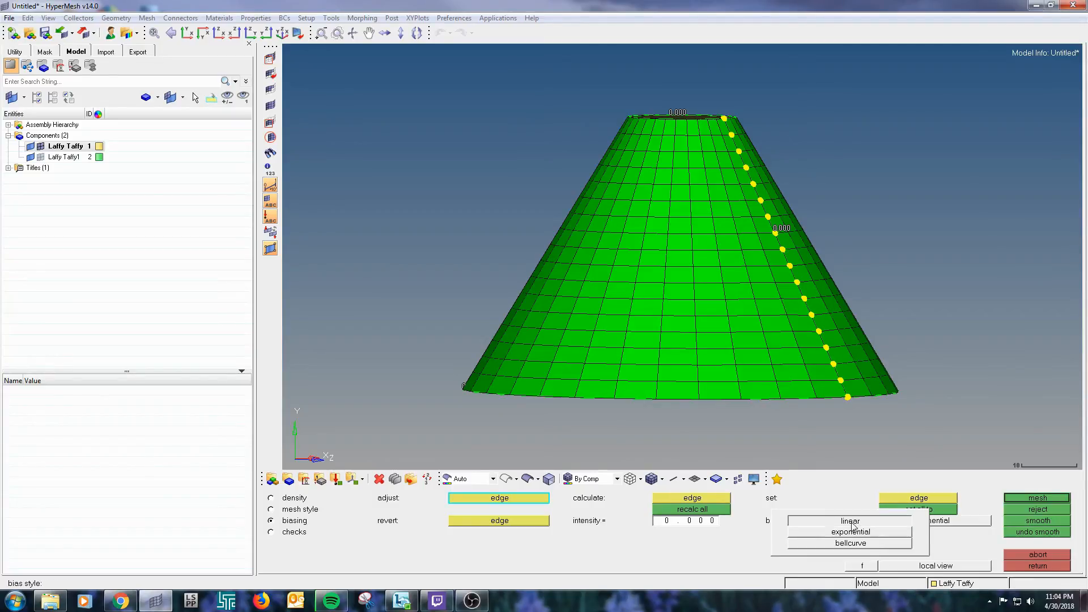
click(852, 516)
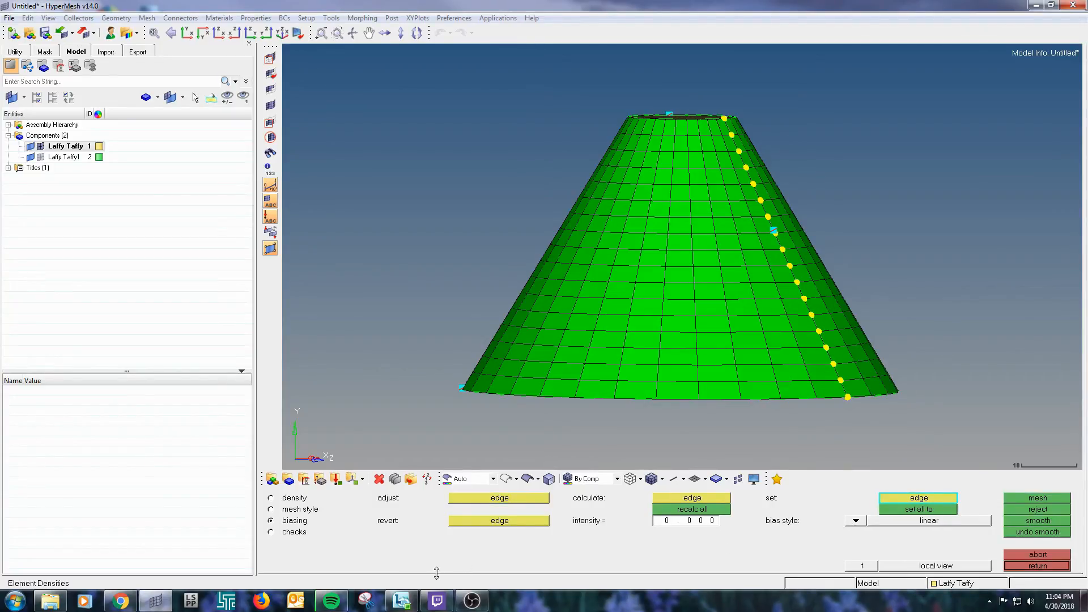
Step: Raise the slanted seam edge's linear bias intensity to 1.1 and remesh the side surface
click(518, 500)
click(785, 233)
click(784, 231)
click(784, 230)
click(785, 229)
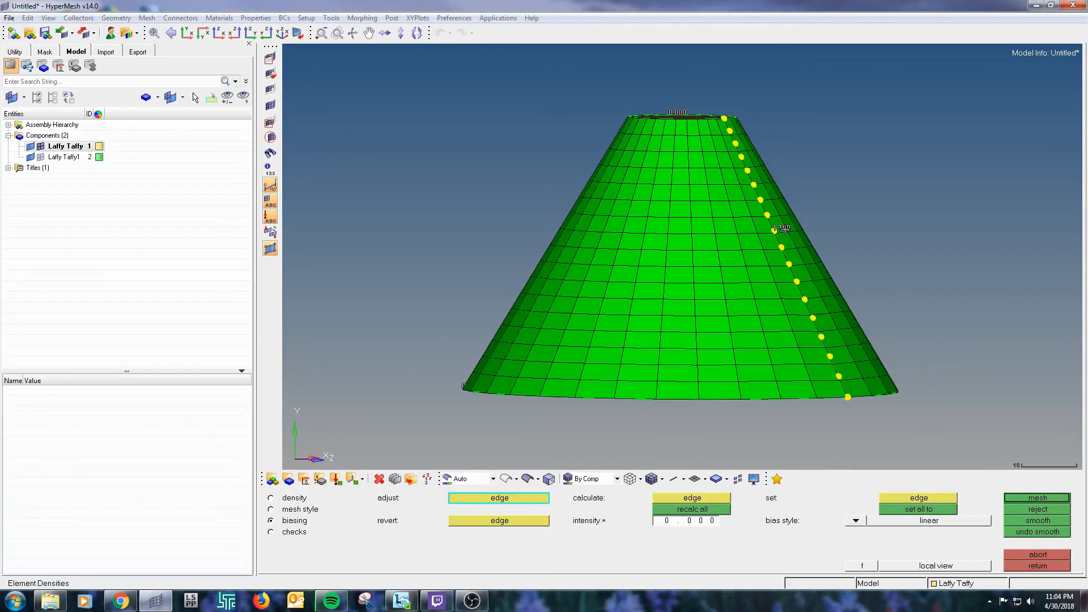
click(1026, 497)
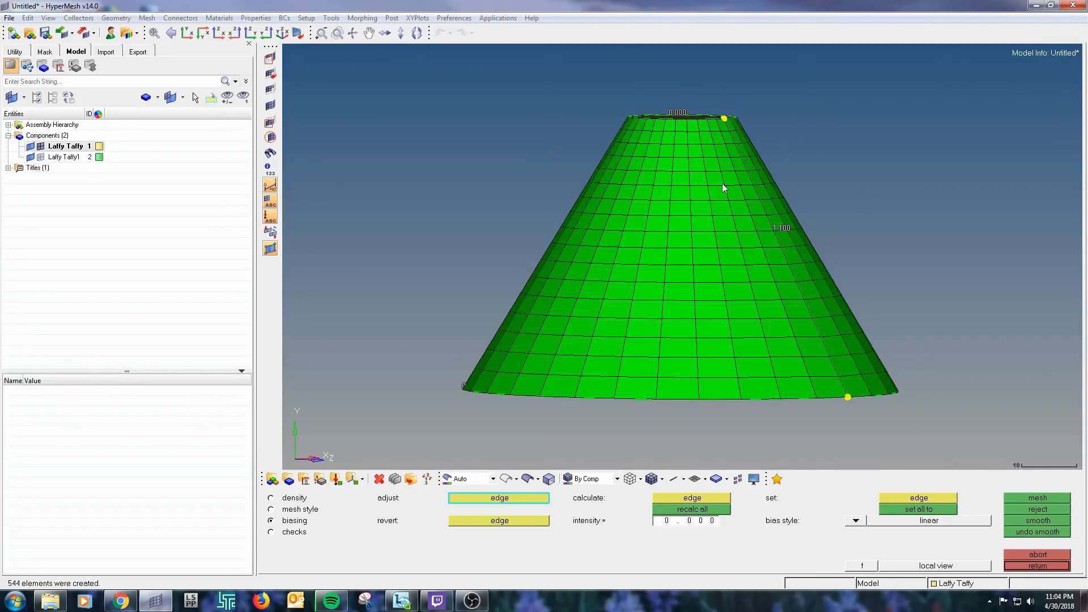
Step: Increase the slanted seam edge's bias intensity to 1.6 and remesh the side surface
click(786, 229)
click(785, 229)
click(1015, 498)
Step: Adjust the bias of the bottom circular edge, then remesh the side surface and accept it
ctrl+drag(726, 382, 729, 445)
scroll(648, 343, down, 3)
ctrl+drag(669, 385, 675, 351)
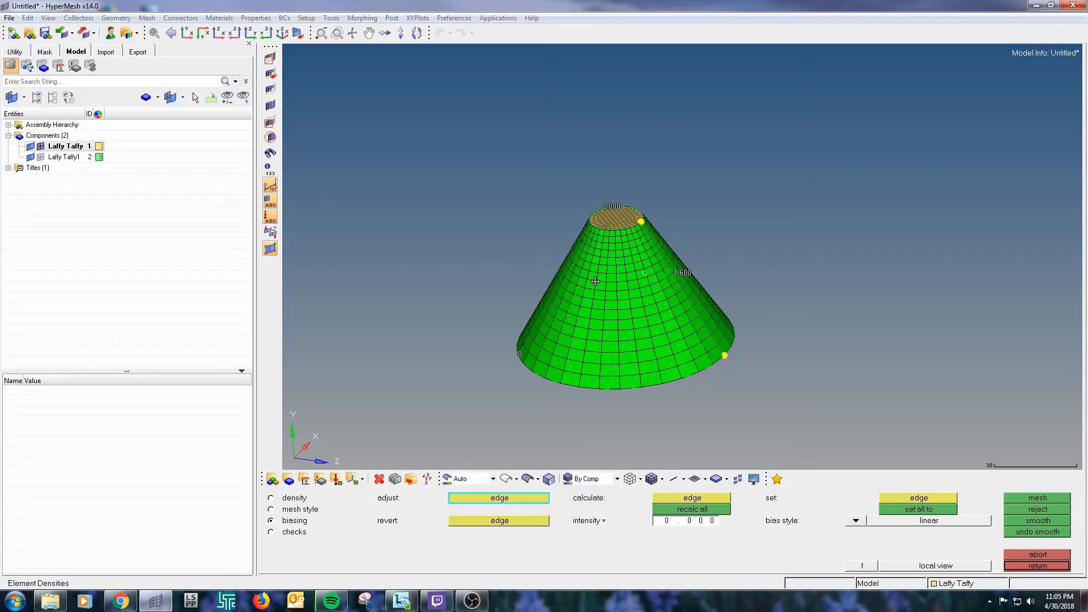
ctrl+drag(595, 281, 507, 356)
click(508, 357)
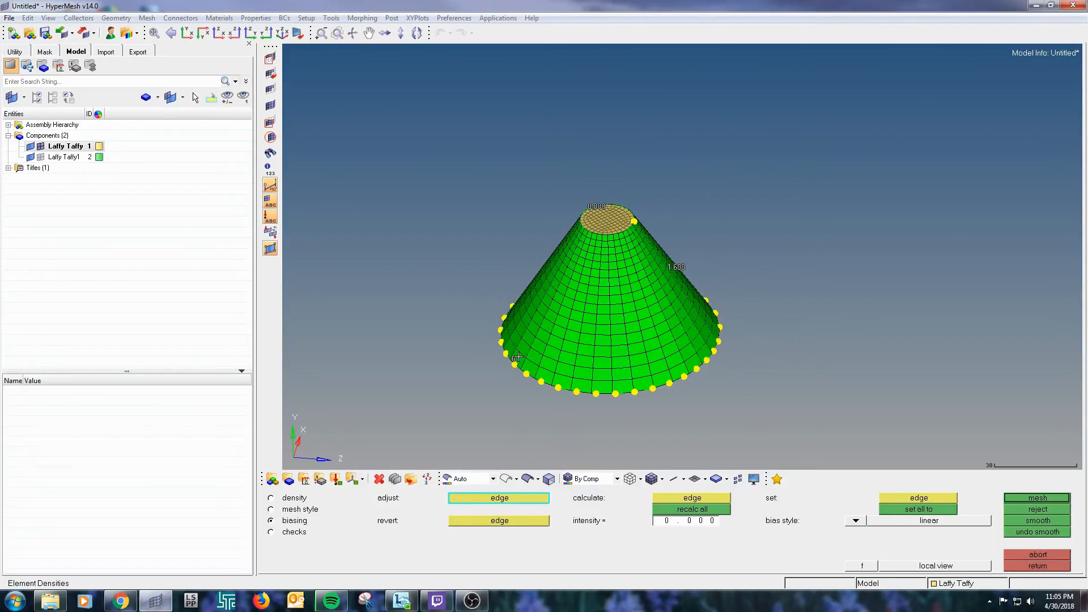
click(1019, 497)
ctrl+drag(692, 408, 662, 279)
click(1042, 564)
Step: Mesh the cone's bottom face with quads at an element size of 2, accept it and leave automeshing
ctrl+drag(602, 368, 599, 348)
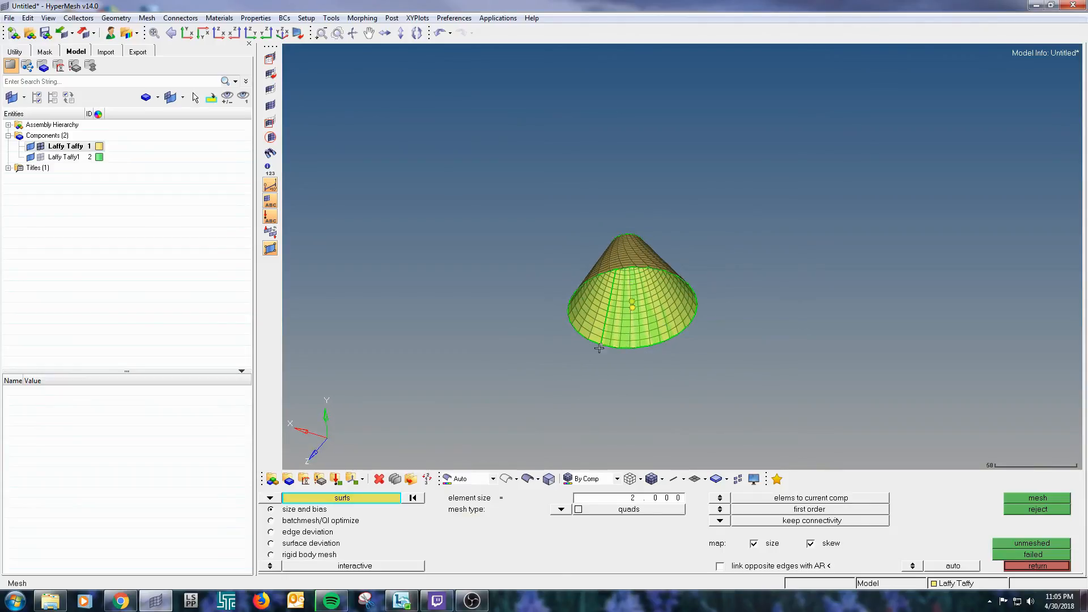
click(1039, 498)
ctrl+drag(656, 392, 643, 351)
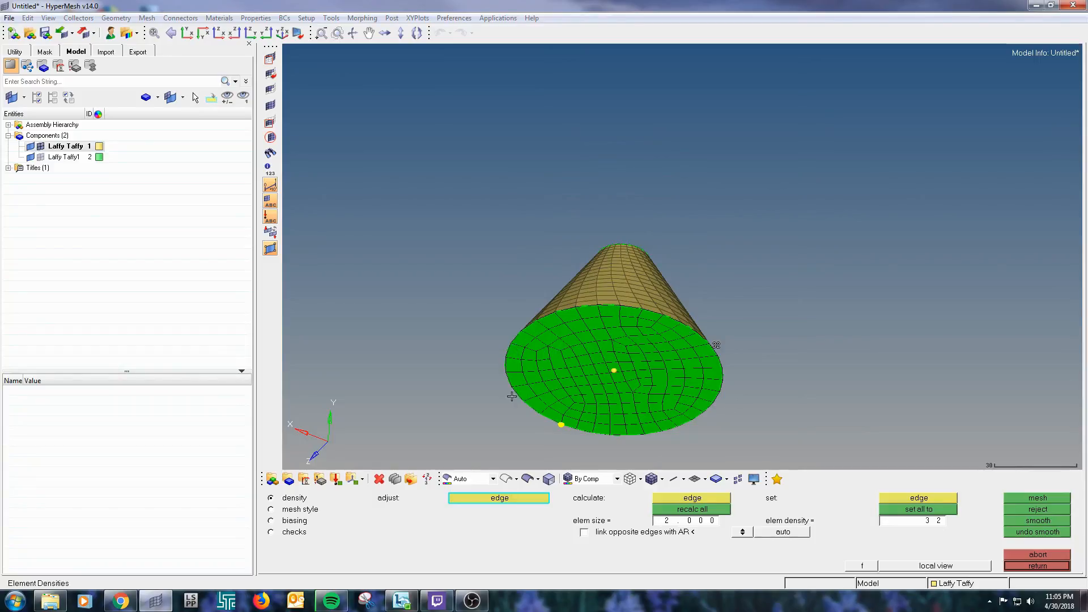
mouse_move(631, 355)
ctrl+mouse_down()
mouse_move(671, 222)
mouse_move(672, 377)
mouse_move(668, 317)
mouse_move(646, 384)
mouse_move(638, 362)
ctrl+mouse_up()
ctrl+drag(625, 271, 652, 475)
mouse_move(685, 335)
ctrl+mouse_down()
mouse_move(687, 318)
mouse_move(636, 311)
mouse_move(678, 326)
ctrl+mouse_up()
ctrl+drag(645, 289, 702, 316)
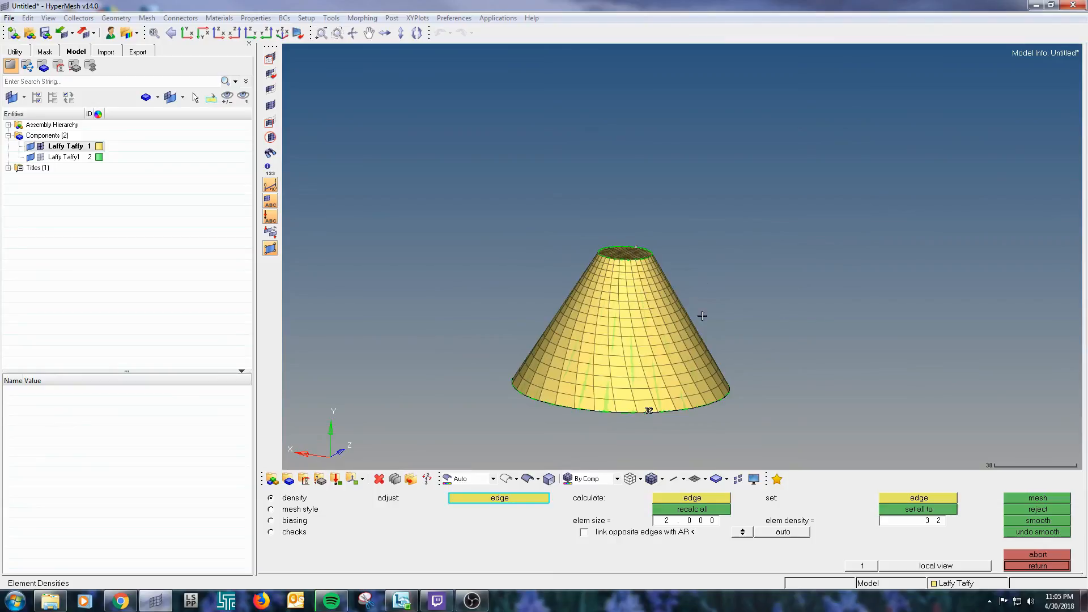
ctrl+drag(653, 340, 675, 381)
click(1023, 567)
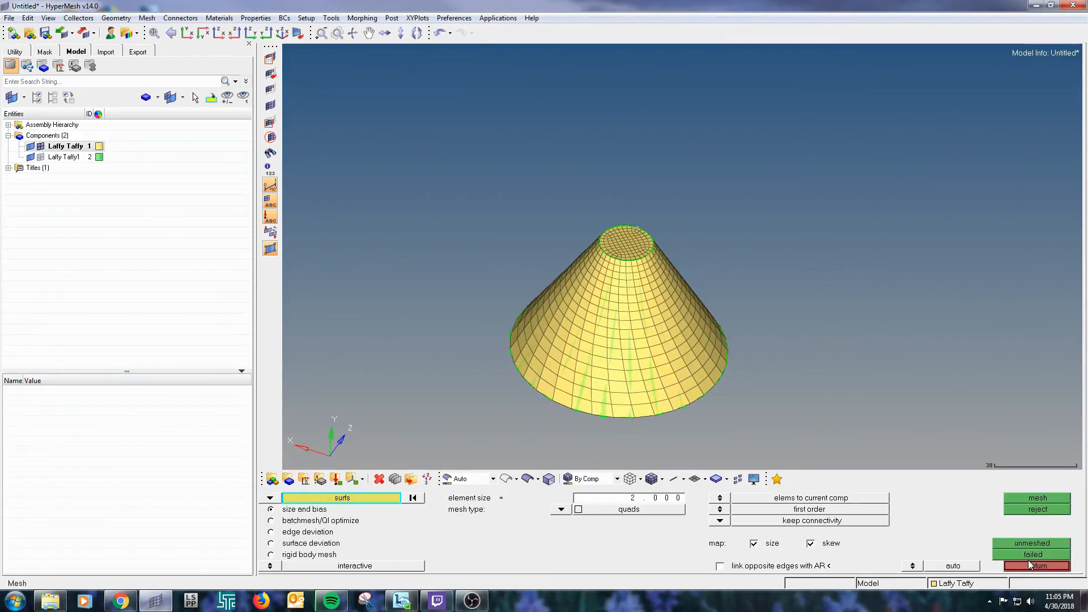
click(1030, 567)
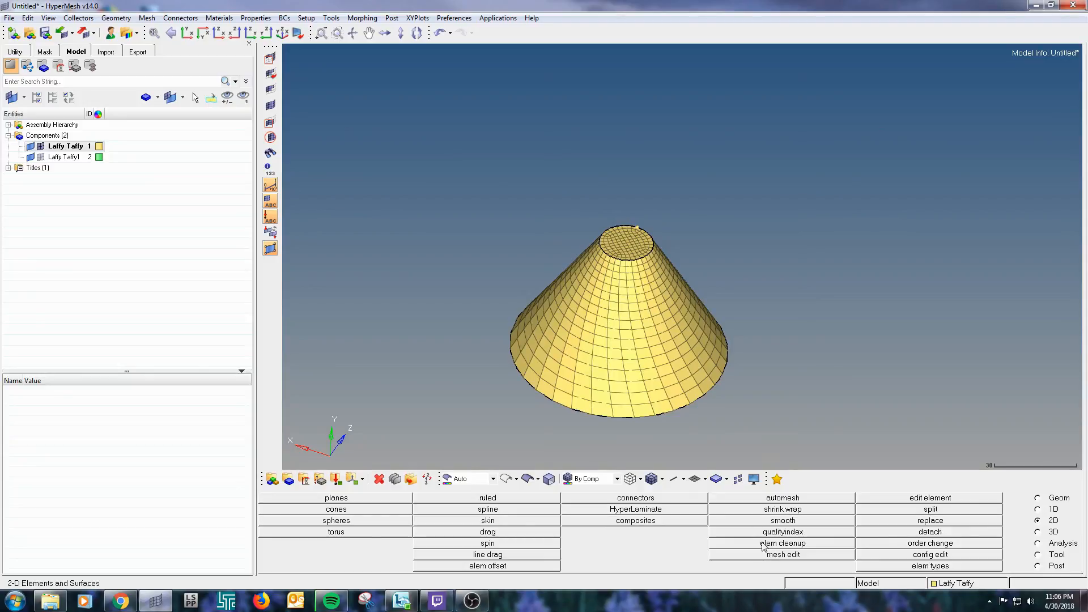
ctrl+drag(533, 381, 535, 329)
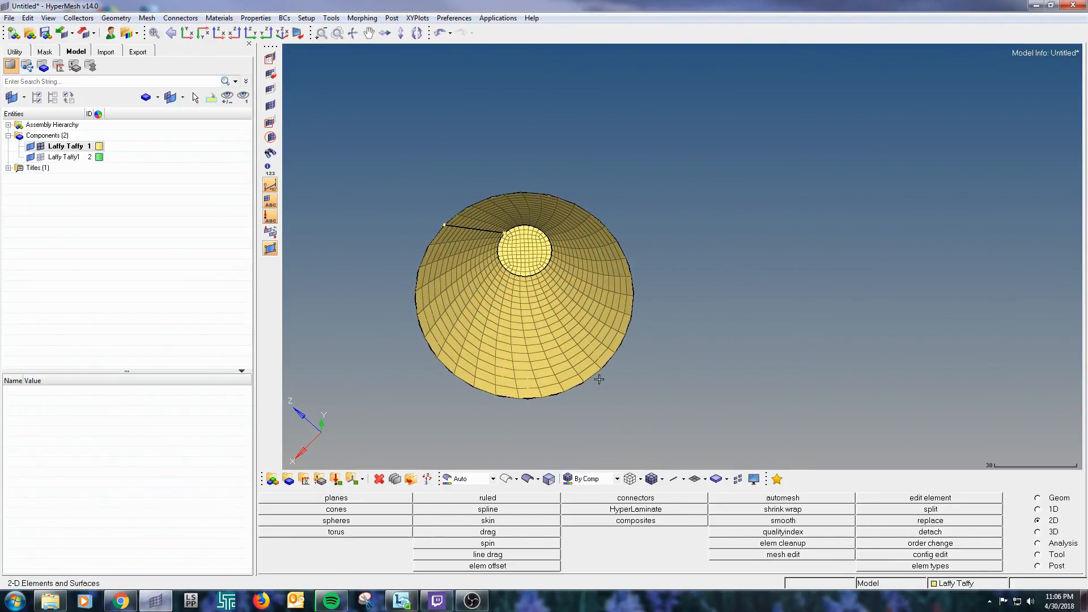
ctrl+drag(501, 340, 474, 319)
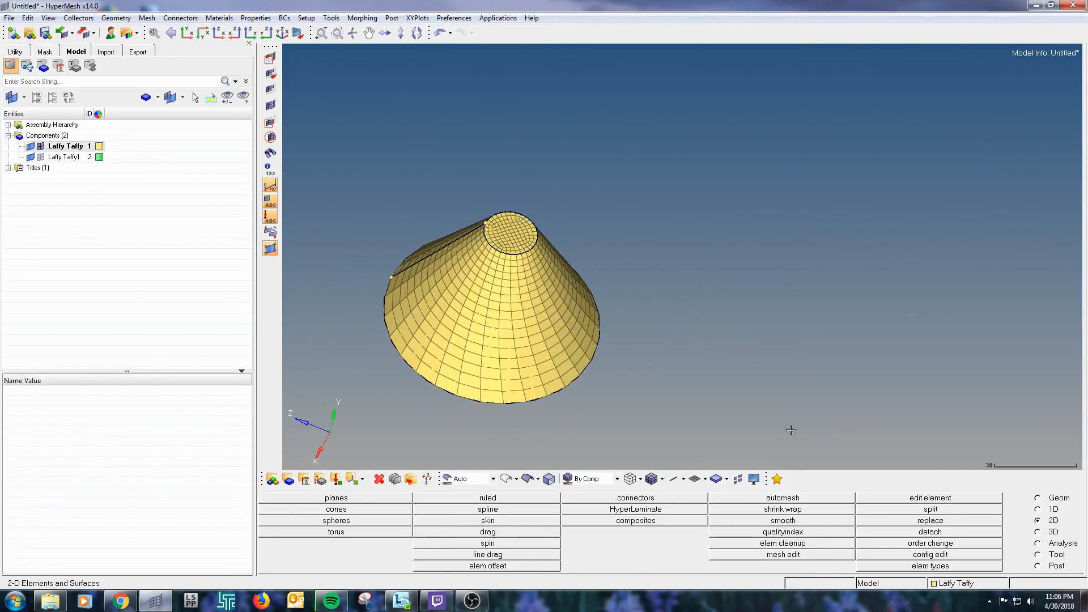